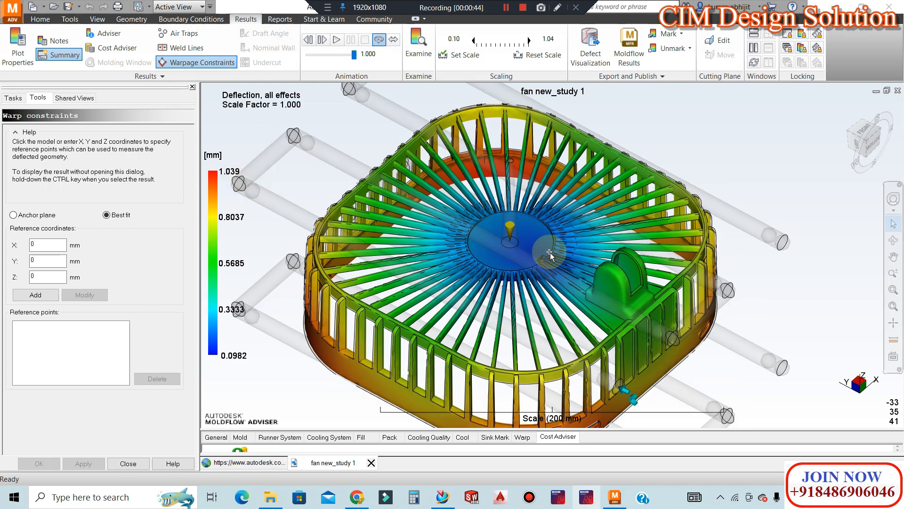
Examine the all-effects deflection result across the fan grille, from the central hub to the outer rim
{"action": "scroll", "coordinate": [561, 282], "scroll_direction": "up", "scroll_amount": 1}
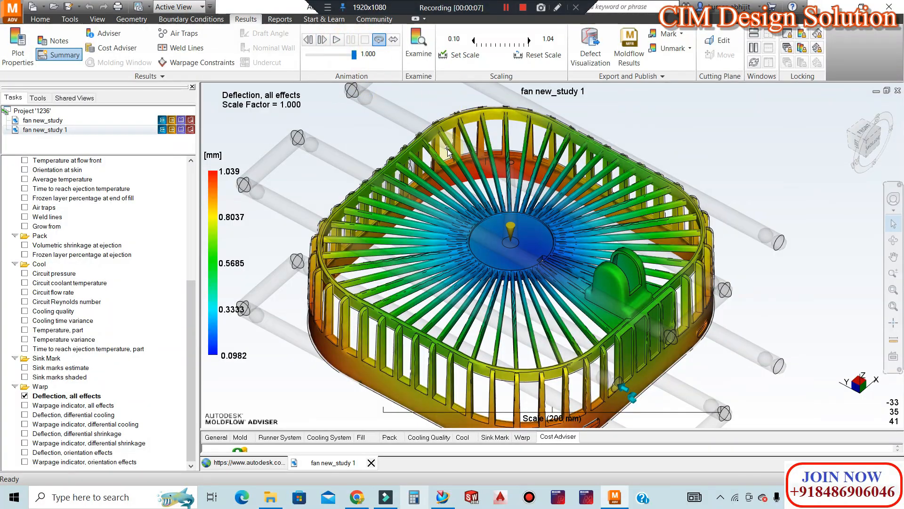
{"action": "scroll", "coordinate": [630, 268], "scroll_direction": "up", "scroll_amount": 4}
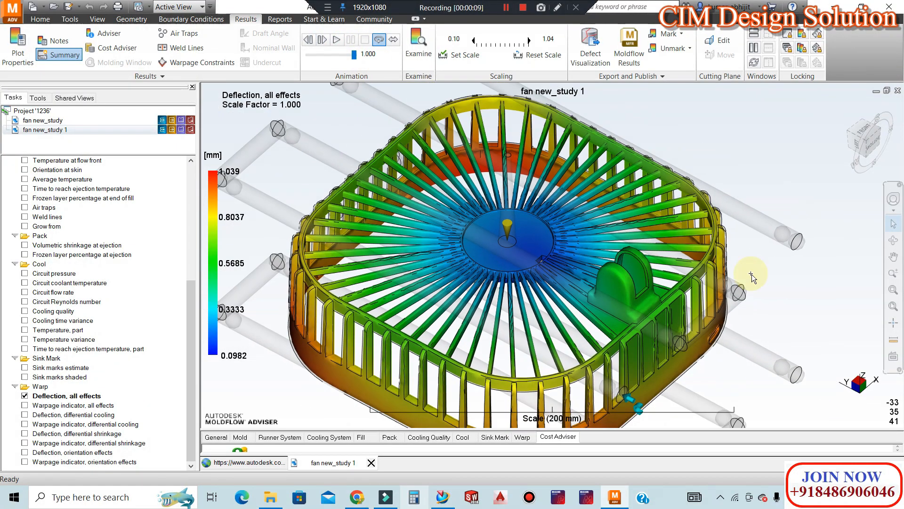
{"action": "scroll", "coordinate": [563, 286], "scroll_direction": "down", "scroll_amount": 2}
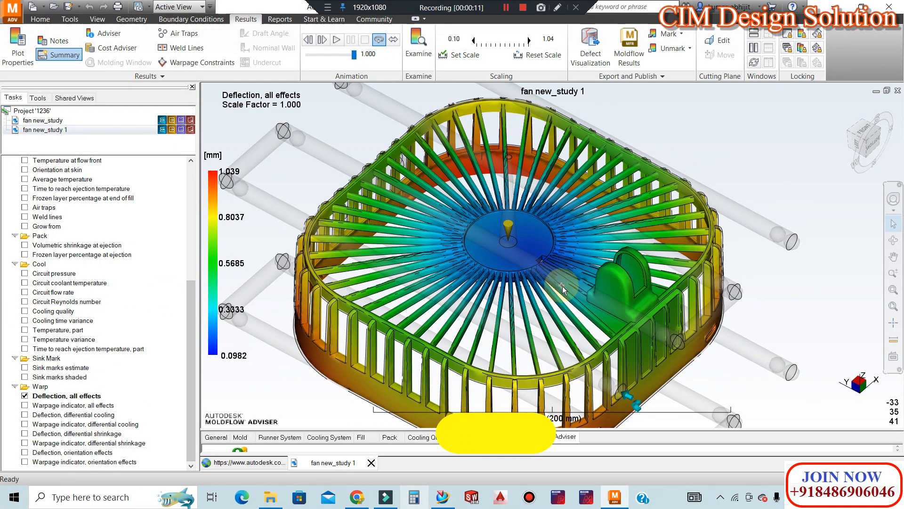
{"action": "scroll", "coordinate": [728, 286], "scroll_direction": "down", "scroll_amount": 3}
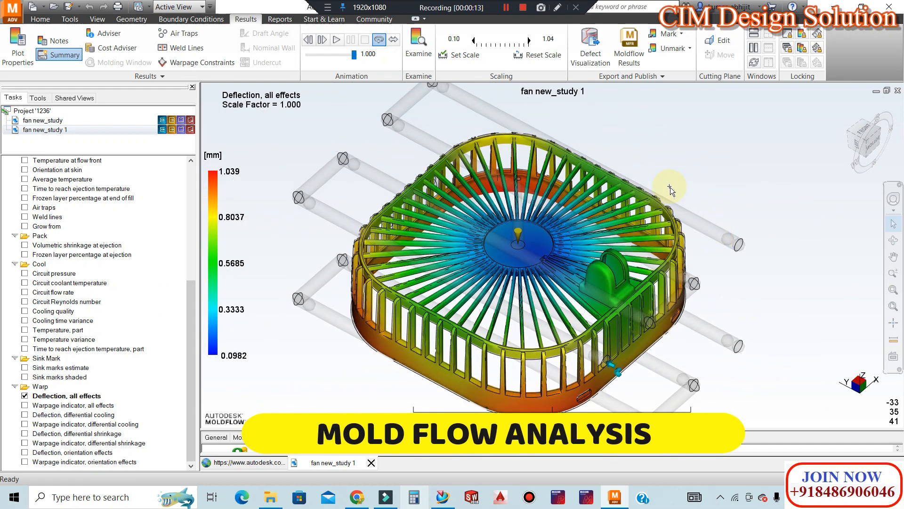
{"action": "scroll", "coordinate": [636, 295], "scroll_direction": "up", "scroll_amount": 3}
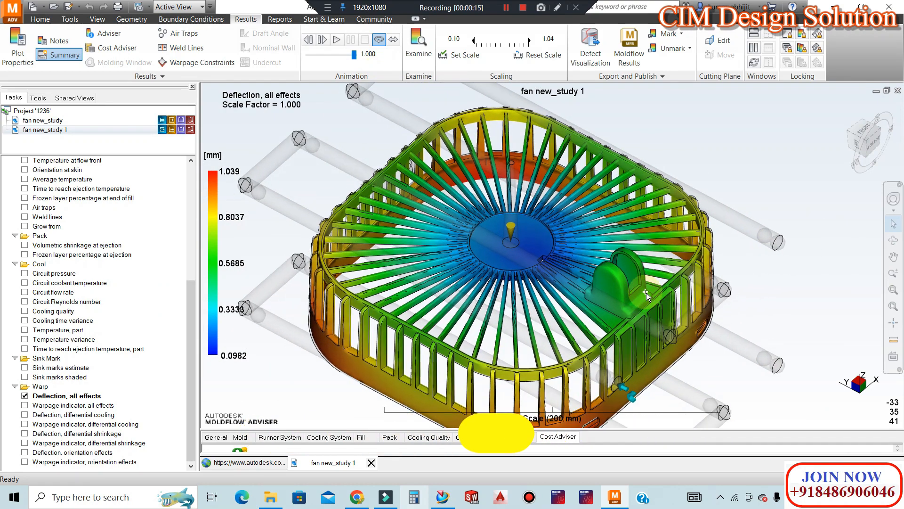
{"action": "middle_click_drag", "start_coordinate": [671, 283], "coordinate": [666, 354]}
{"action": "scroll", "coordinate": [513, 273], "scroll_direction": "down", "scroll_amount": 2}
{"action": "scroll", "coordinate": [547, 275], "scroll_direction": "up", "scroll_amount": 2}
{"action": "scroll", "coordinate": [56, 330], "scroll_direction": "up", "scroll_amount": 4}
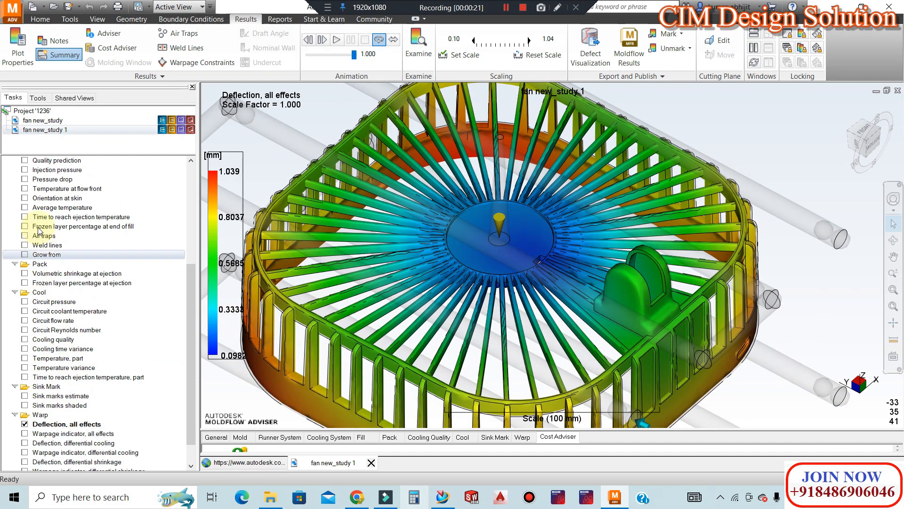
Display the Fill time result and play its animation to examine how the melt fills the fan grille
{"action": "left_click", "coordinate": [24, 216]}
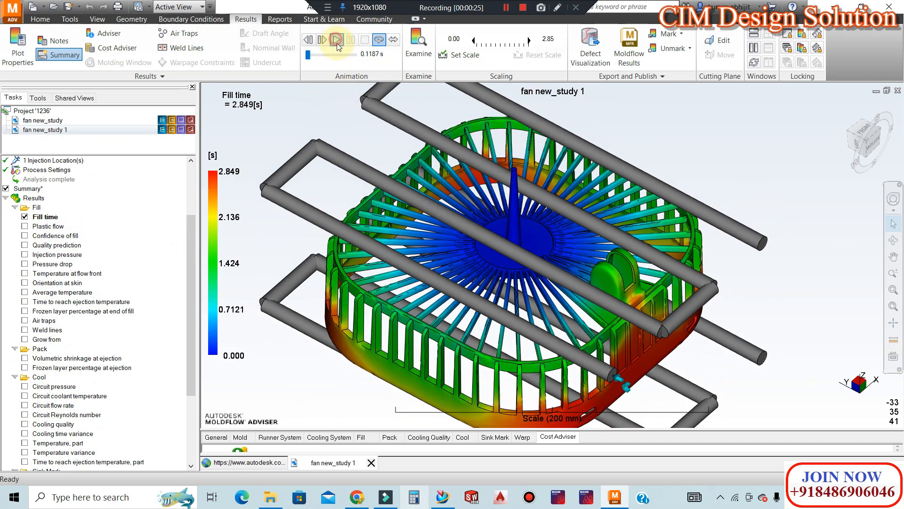
{"action": "left_click", "coordinate": [336, 41]}
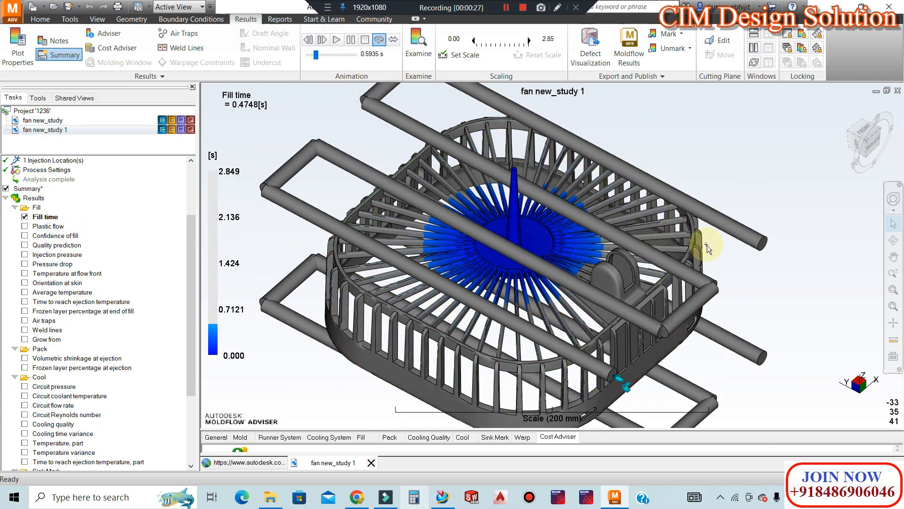
{"action": "scroll", "coordinate": [721, 241], "scroll_direction": "up", "scroll_amount": 1}
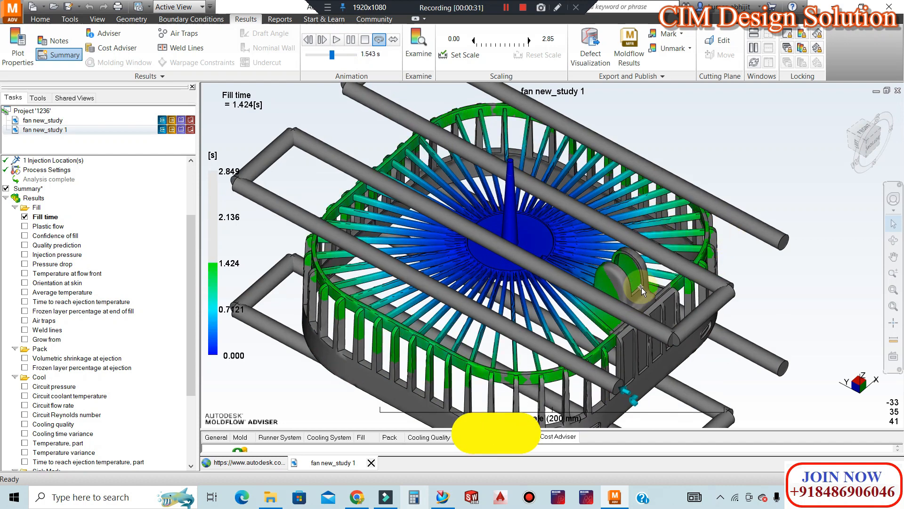
{"action": "scroll", "coordinate": [635, 285], "scroll_direction": "up", "scroll_amount": 1}
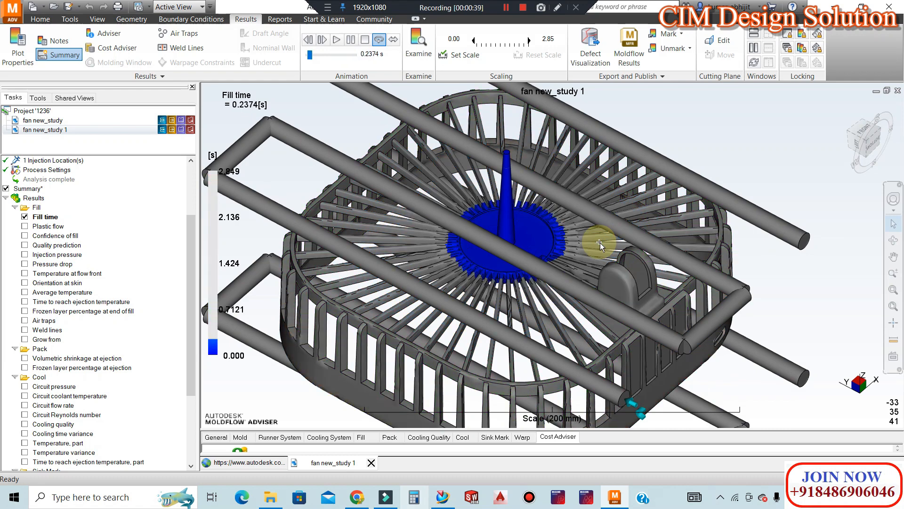
{"action": "scroll", "coordinate": [522, 244], "scroll_direction": "down", "scroll_amount": 3}
{"action": "scroll", "coordinate": [665, 280], "scroll_direction": "up", "scroll_amount": 3}
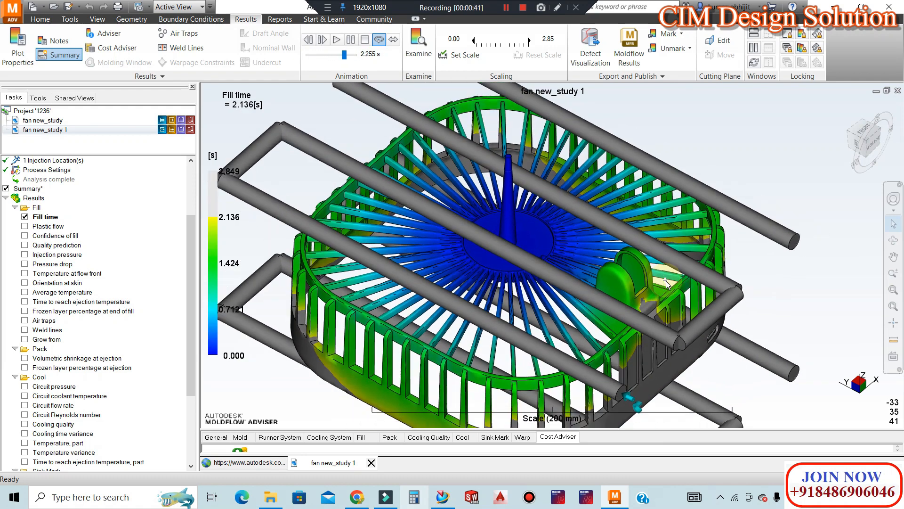
Display the Volumetric shrinkage at ejection result, followed by the animated Circuit pressure result for the cooling channels
{"action": "left_click", "coordinate": [25, 359]}
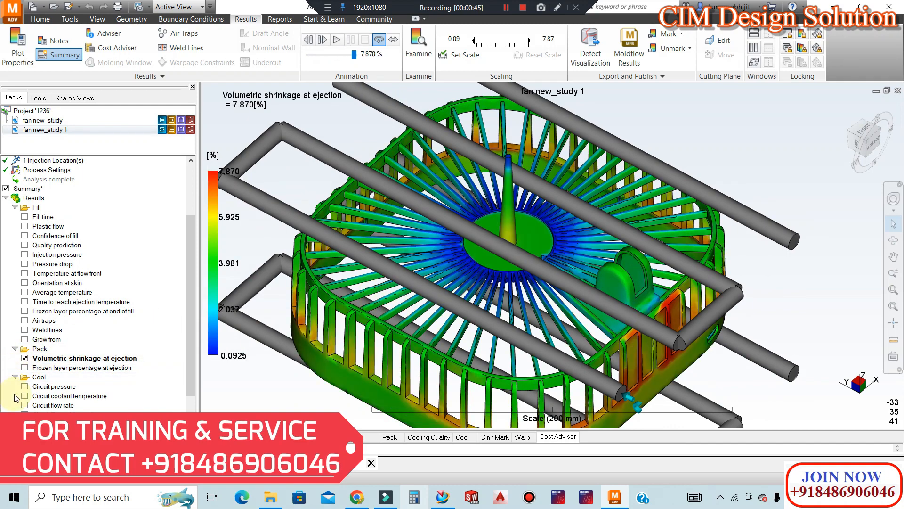
{"action": "left_click", "coordinate": [25, 386]}
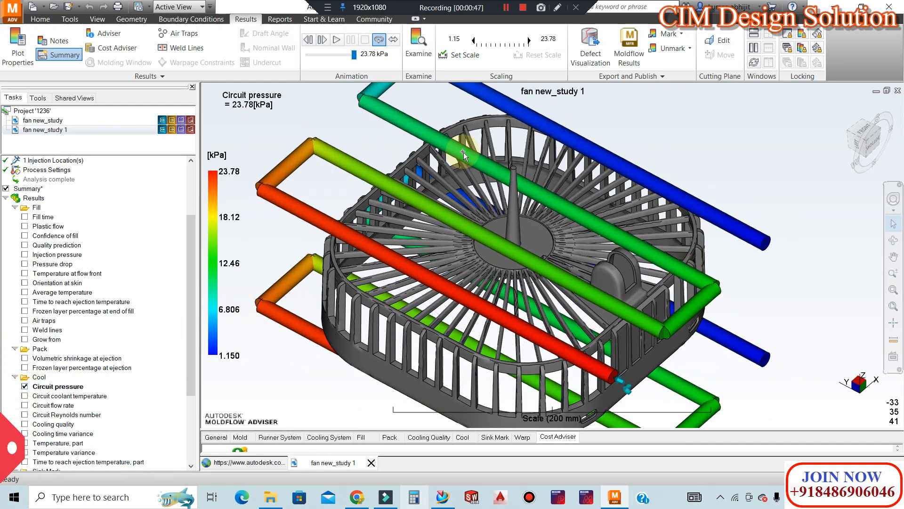
{"action": "left_click", "coordinate": [336, 40]}
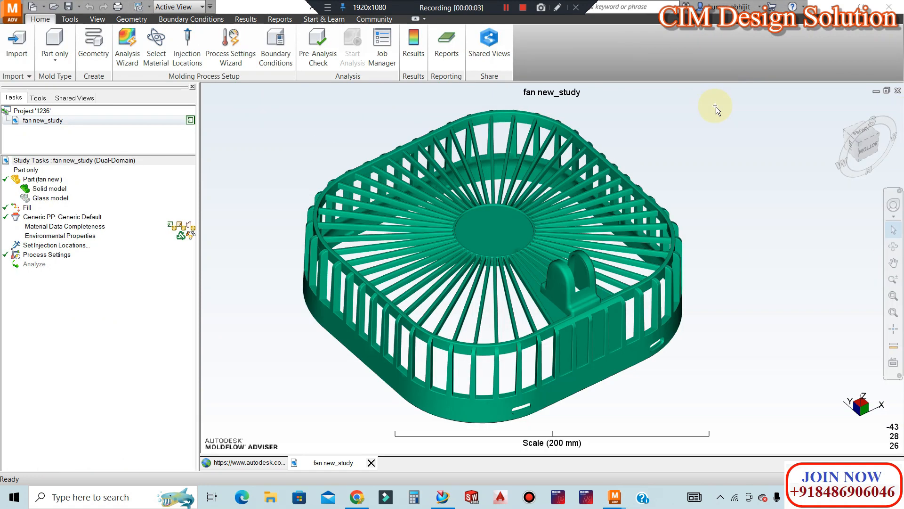
Inspect the fan grille in the fan new_study model from several angles, including the central hub, ribs and bracket
{"action": "scroll", "coordinate": [634, 229], "scroll_direction": "down", "scroll_amount": 3}
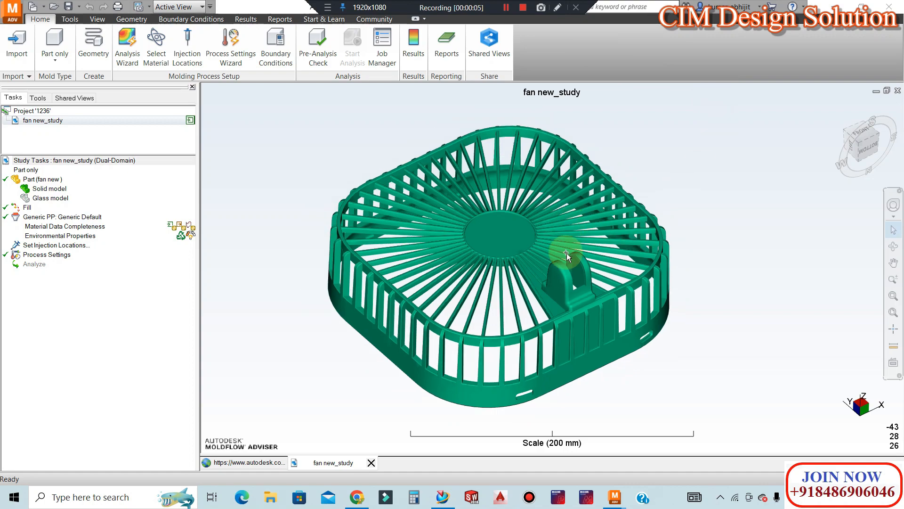
{"action": "scroll", "coordinate": [553, 286], "scroll_direction": "up", "scroll_amount": 1}
{"action": "middle_click_drag", "start_coordinate": [553, 246], "coordinate": [451, 219]}
{"action": "scroll", "coordinate": [482, 217], "scroll_direction": "up", "scroll_amount": 3}
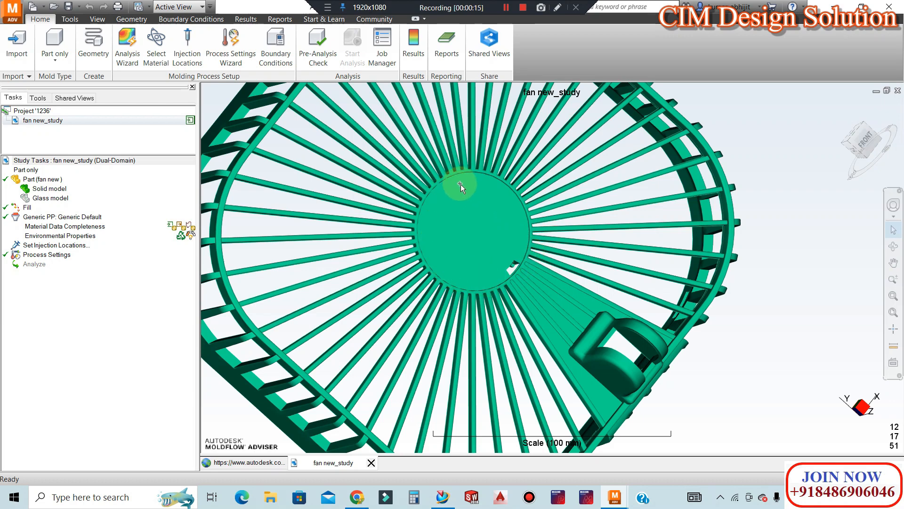
{"action": "middle_click_drag", "start_coordinate": [505, 278], "coordinate": [437, 188]}
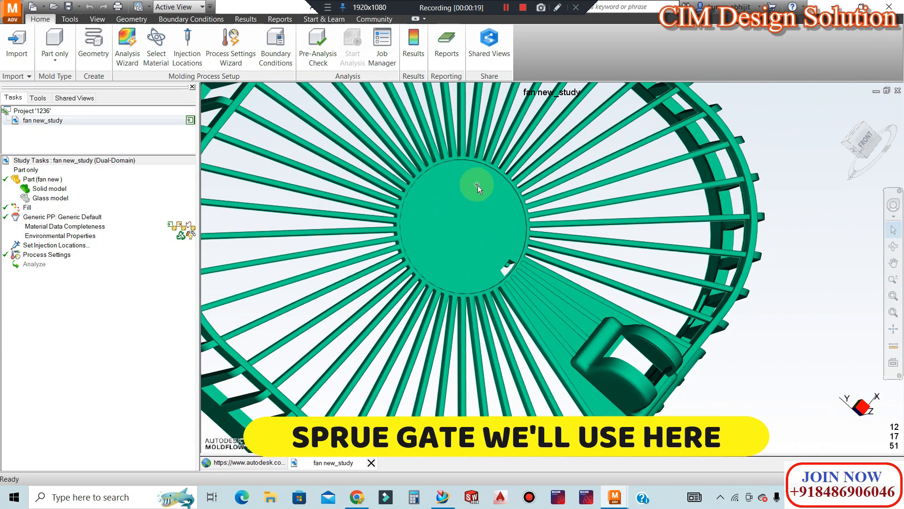
{"action": "scroll", "coordinate": [478, 214], "scroll_direction": "down", "scroll_amount": 3}
{"action": "middle_click_drag", "start_coordinate": [479, 215], "coordinate": [550, 375]}
{"action": "scroll", "coordinate": [552, 367], "scroll_direction": "up", "scroll_amount": 3}
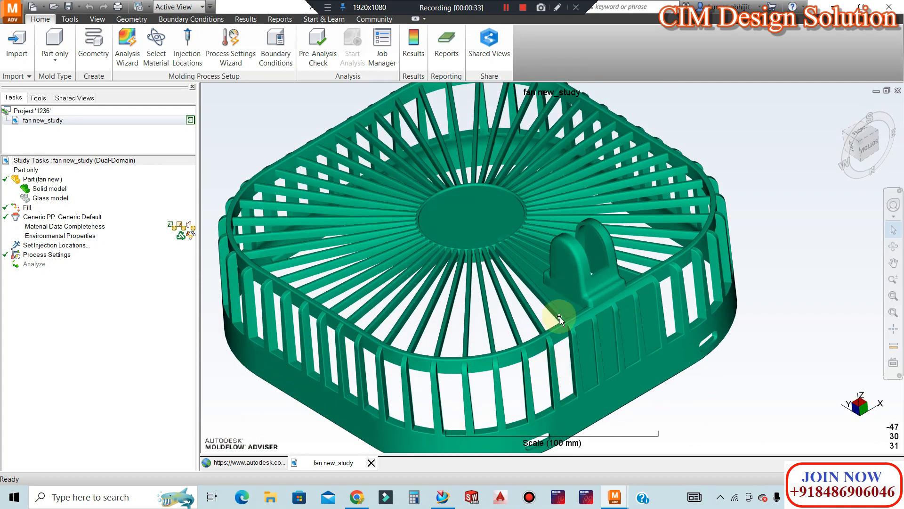
{"action": "scroll", "coordinate": [554, 361], "scroll_direction": "down", "scroll_amount": 3}
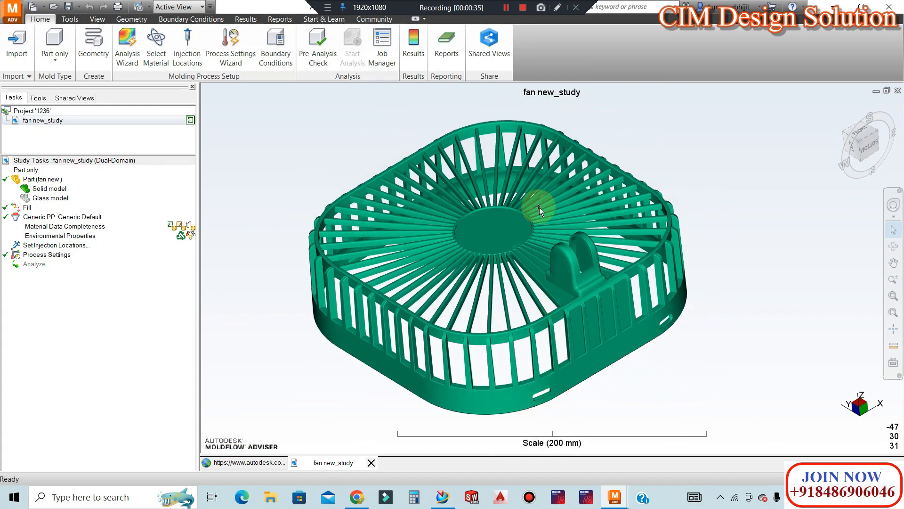
{"action": "scroll", "coordinate": [539, 207], "scroll_direction": "down", "scroll_amount": 3}
{"action": "scroll", "coordinate": [560, 309], "scroll_direction": "up", "scroll_amount": 2}
{"action": "mouse_move", "coordinate": [527, 261]}
{"action": "middle_mouse_down"}
{"action": "mouse_move", "coordinate": [547, 268]}
{"action": "mouse_move", "coordinate": [541, 258]}
{"action": "mouse_move", "coordinate": [530, 265]}
{"action": "middle_mouse_up"}
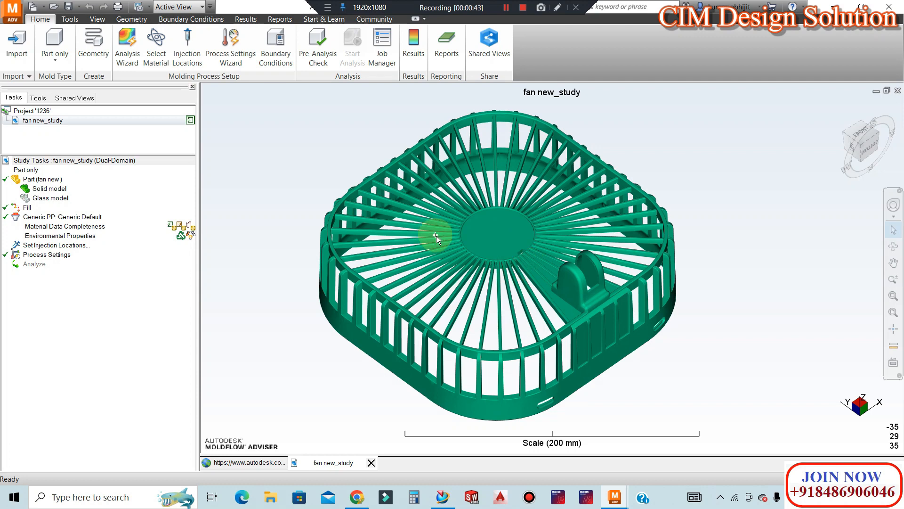
{"action": "scroll", "coordinate": [690, 257], "scroll_direction": "down", "scroll_amount": 1}
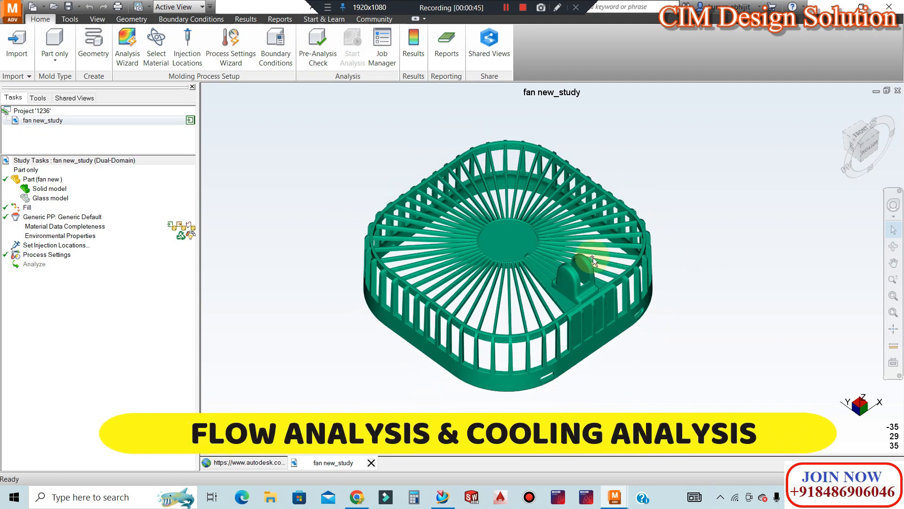
Change the mold type of the fan study to Single cavity and inspect the mold block around the part
{"action": "left_click", "coordinate": [56, 66]}
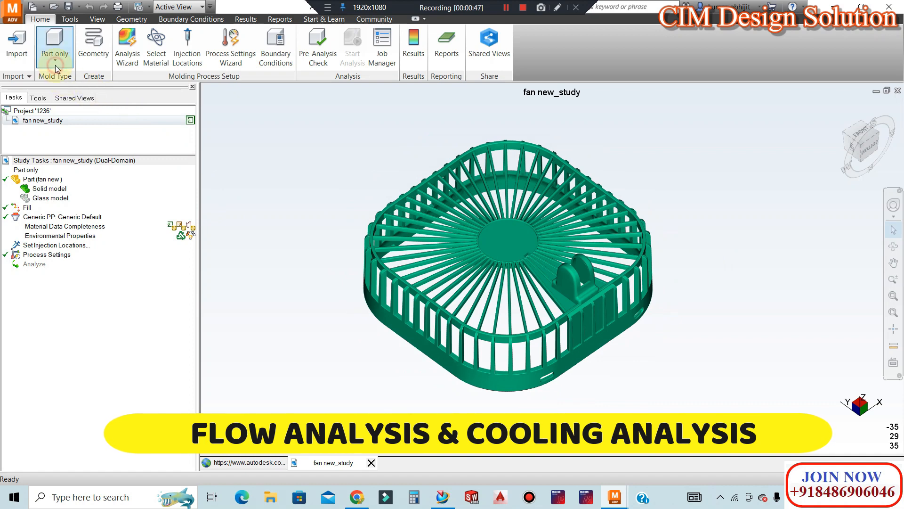
{"action": "left_click", "coordinate": [80, 109]}
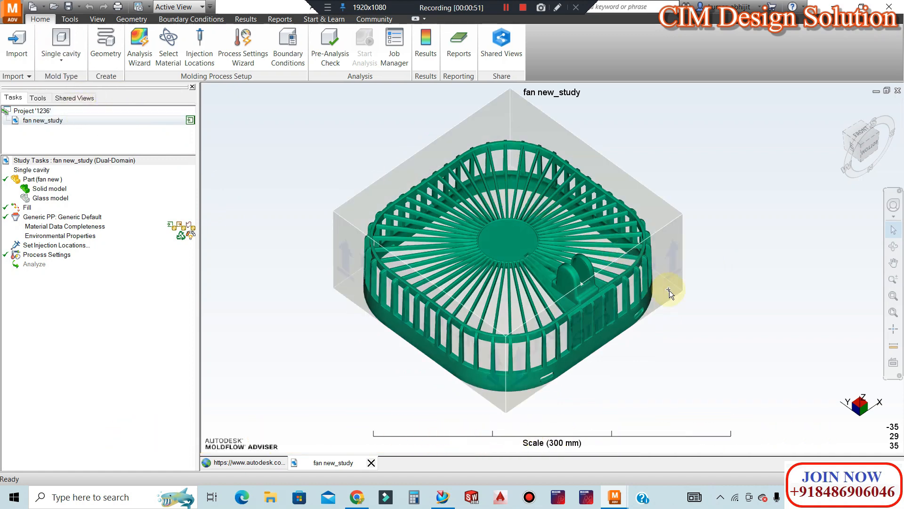
{"action": "middle_click_drag", "start_coordinate": [686, 262], "coordinate": [642, 186]}
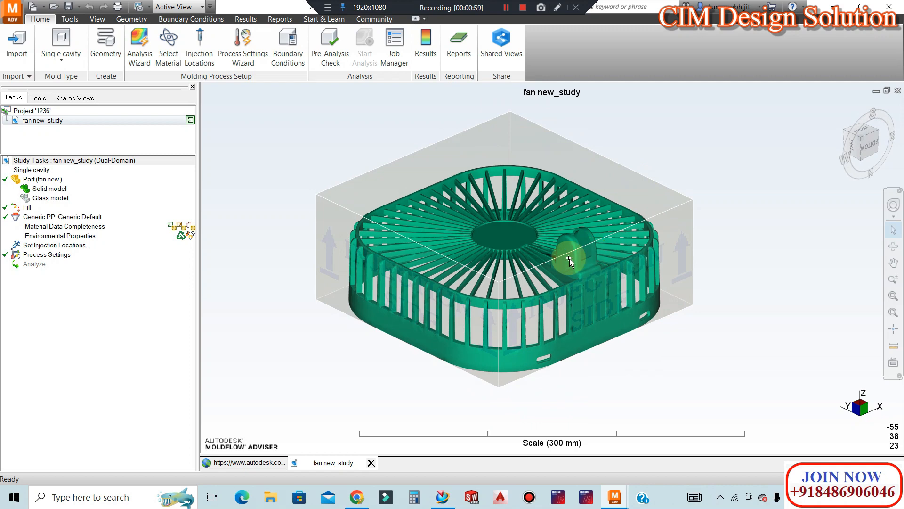
Place one injection location at the centre of the fan grille's circular hub, working from the front view
{"action": "left_click", "coordinate": [204, 43]}
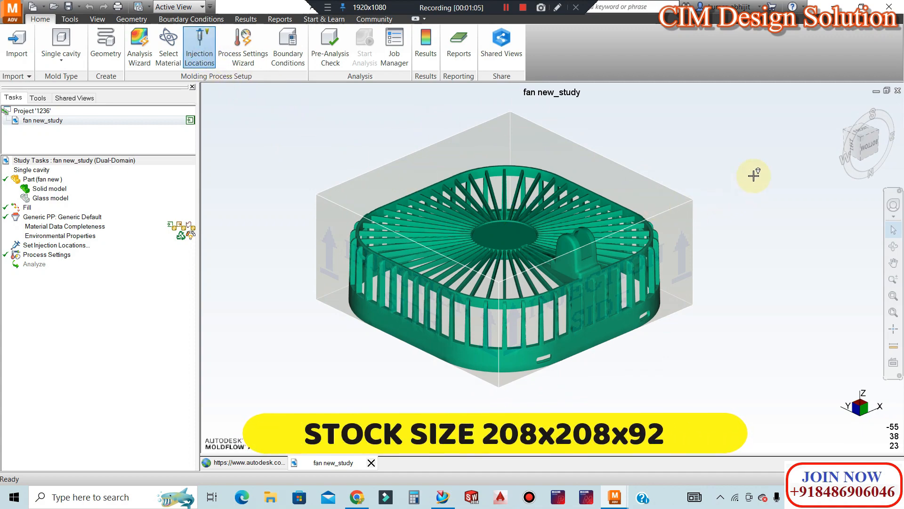
{"action": "left_click", "coordinate": [861, 132]}
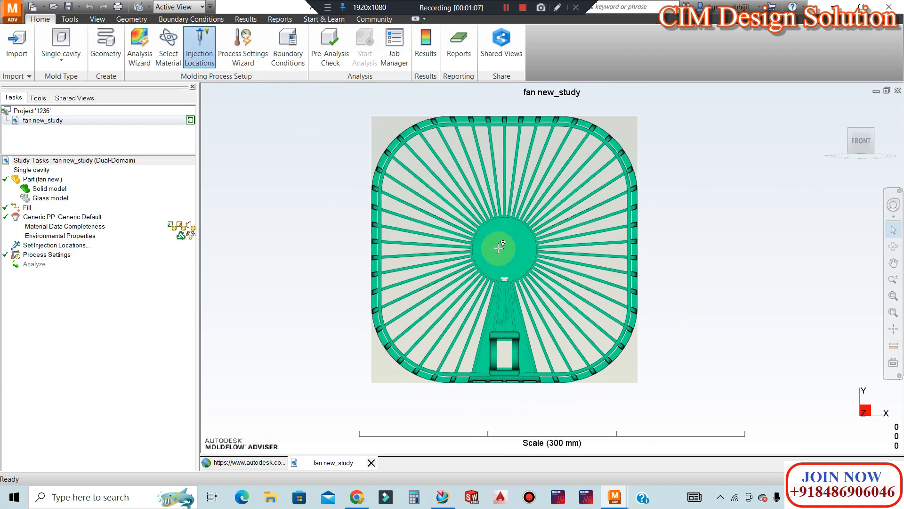
{"action": "scroll", "coordinate": [499, 247], "scroll_direction": "up", "scroll_amount": 5}
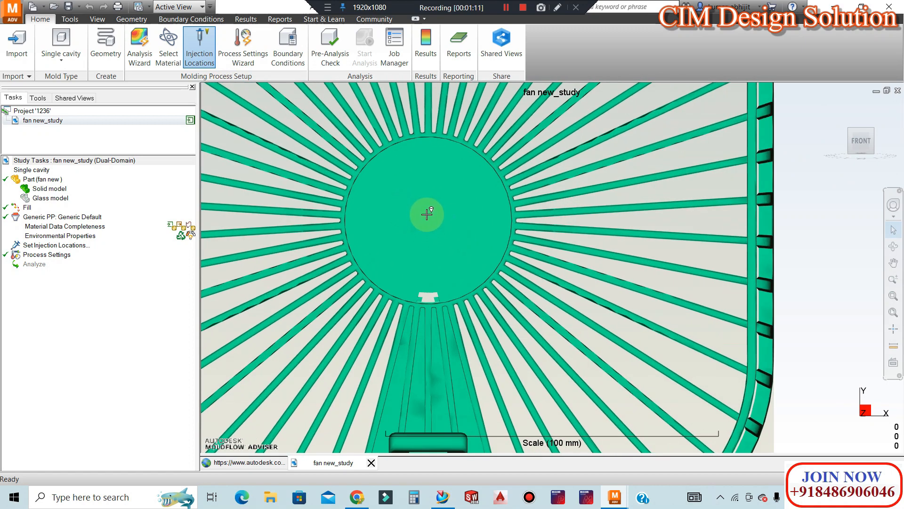
{"action": "left_click", "coordinate": [428, 218]}
{"action": "scroll", "coordinate": [654, 228], "scroll_direction": "down", "scroll_amount": 6}
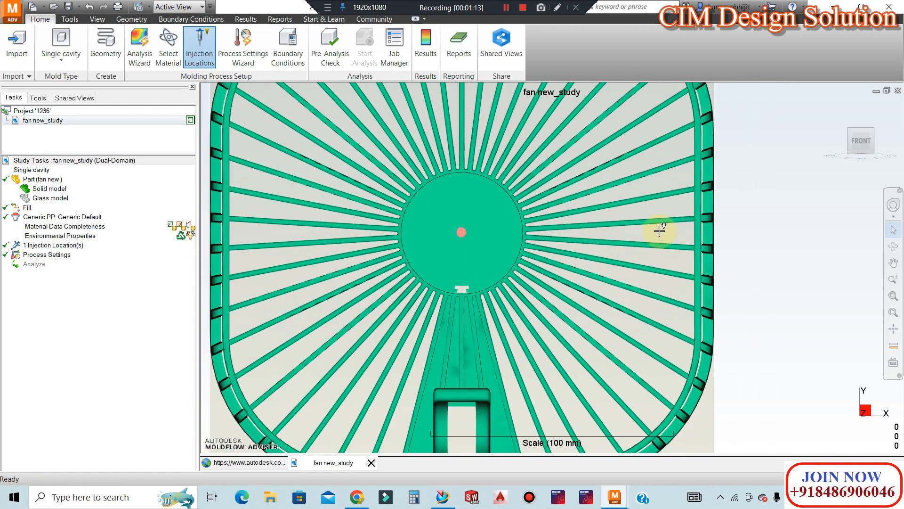
{"action": "left_click_drag", "start_coordinate": [574, 252], "coordinate": [521, 250]}
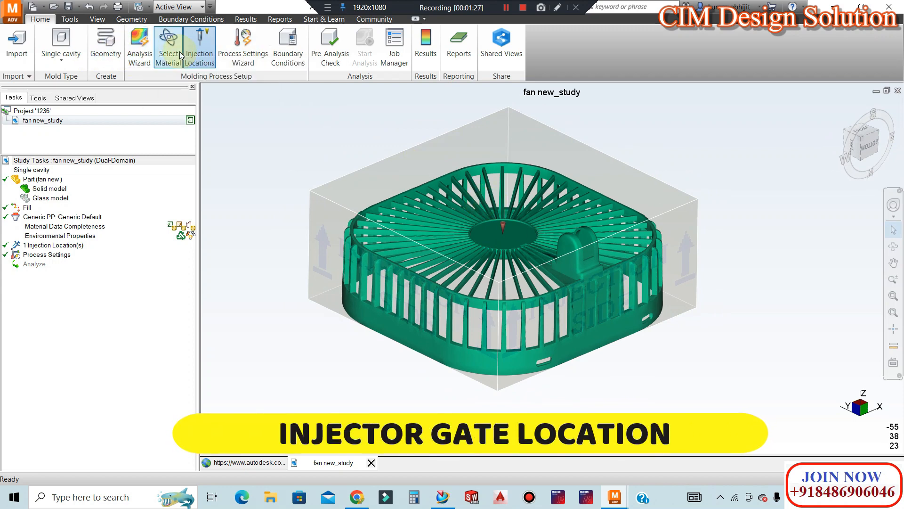
Set the mold's default parting plane to a Z depth of 0 mm
{"action": "left_click", "coordinate": [133, 19]}
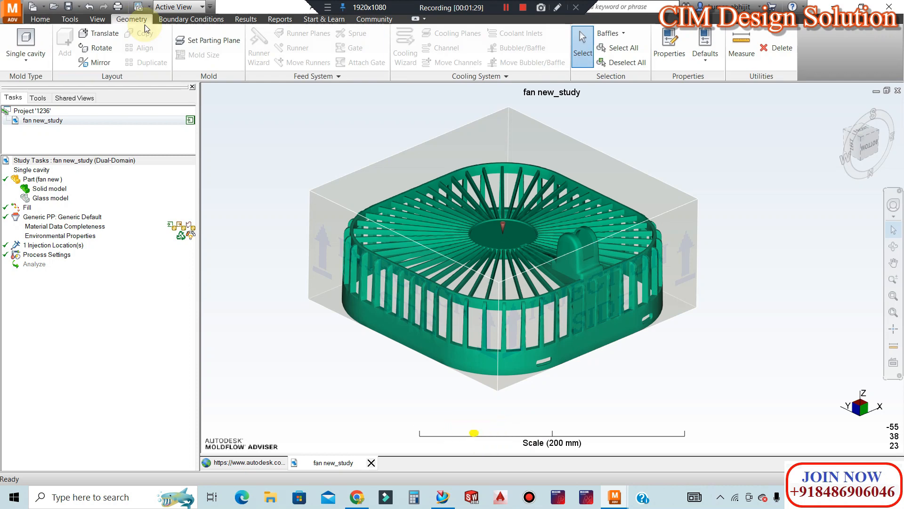
{"action": "scroll", "coordinate": [499, 221], "scroll_direction": "down", "scroll_amount": 2}
{"action": "scroll", "coordinate": [499, 220], "scroll_direction": "up", "scroll_amount": 1}
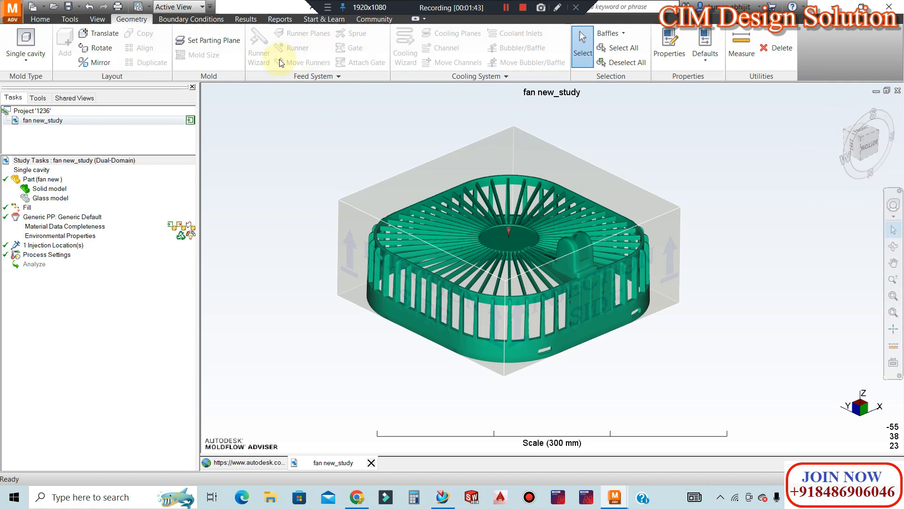
{"action": "left_click", "coordinate": [199, 44]}
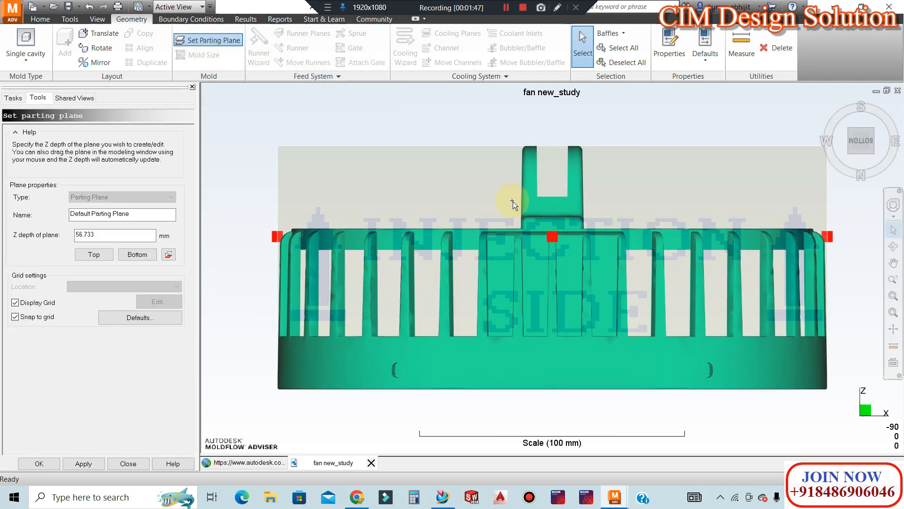
{"action": "middle_click_drag", "start_coordinate": [469, 212], "coordinate": [536, 234]}
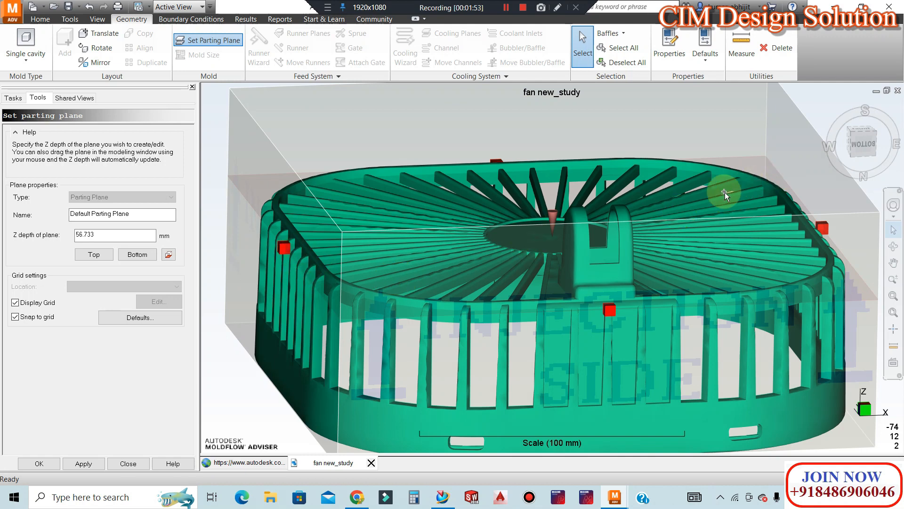
{"action": "scroll", "coordinate": [725, 192], "scroll_direction": "down", "scroll_amount": 3}
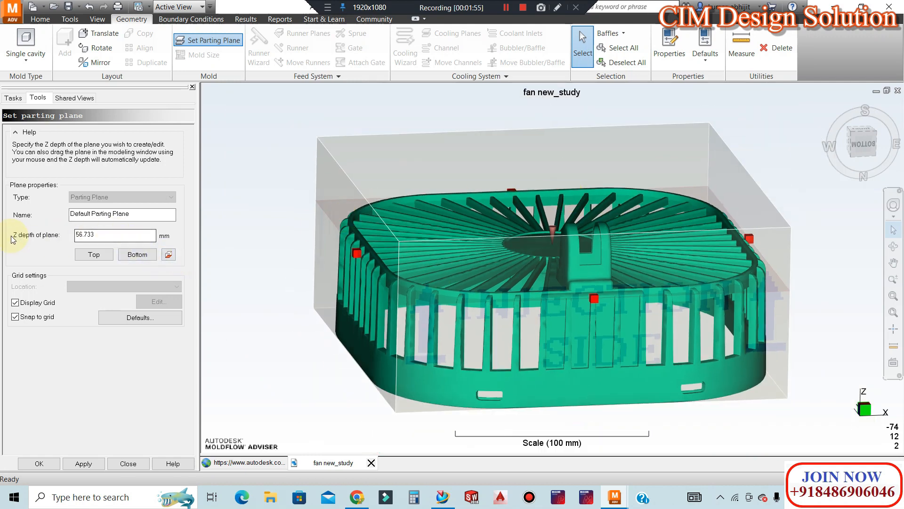
{"action": "left_click", "coordinate": [105, 236]}
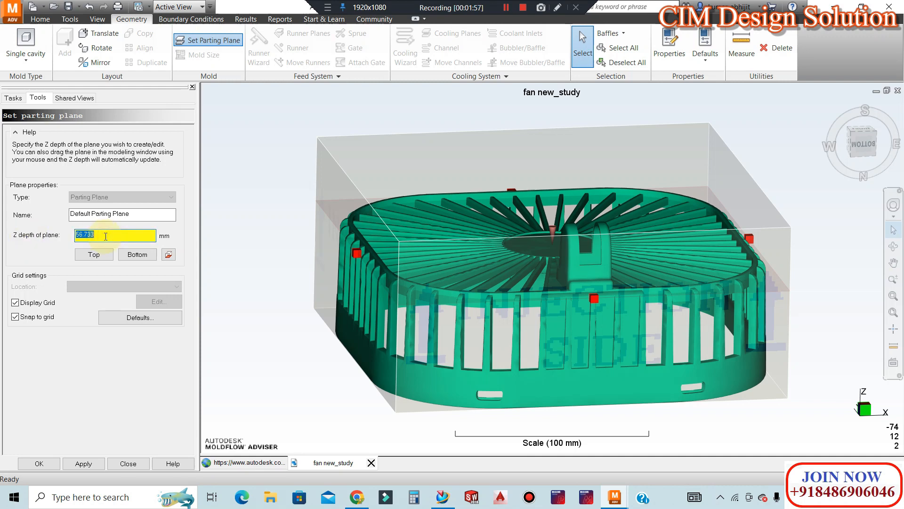
{"action": "type", "text": "0"}
{"action": "key", "text": "Return"}
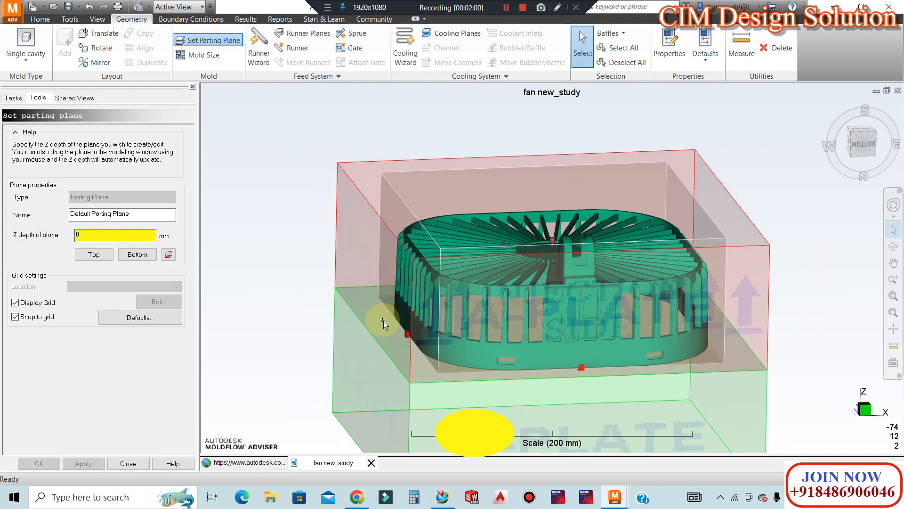
Inspect the parting plane between the A-plate and B-plate along the grille's base, and finish the parting plane setup
{"action": "middle_click_drag", "start_coordinate": [382, 321], "coordinate": [371, 299]}
{"action": "scroll", "coordinate": [433, 333], "scroll_direction": "up", "scroll_amount": 3}
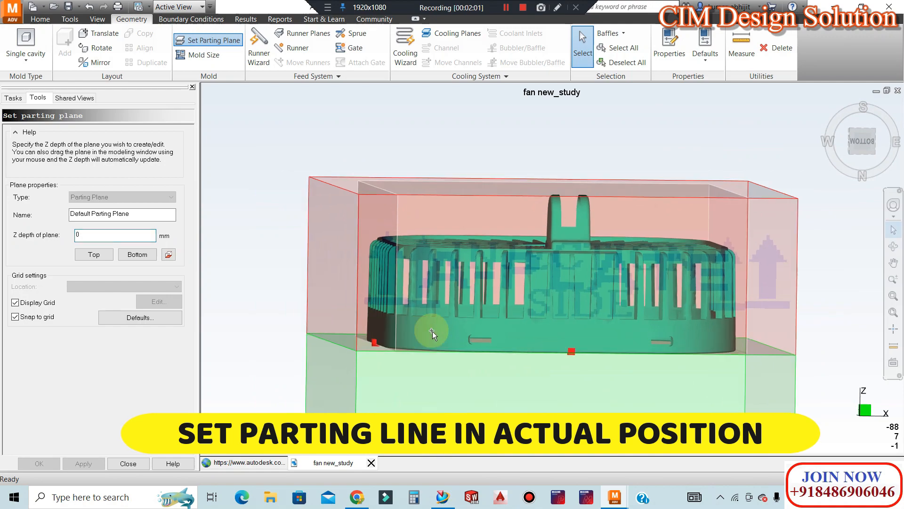
{"action": "middle_click_drag", "start_coordinate": [391, 398], "coordinate": [367, 394]}
{"action": "scroll", "coordinate": [330, 387], "scroll_direction": "up", "scroll_amount": 2}
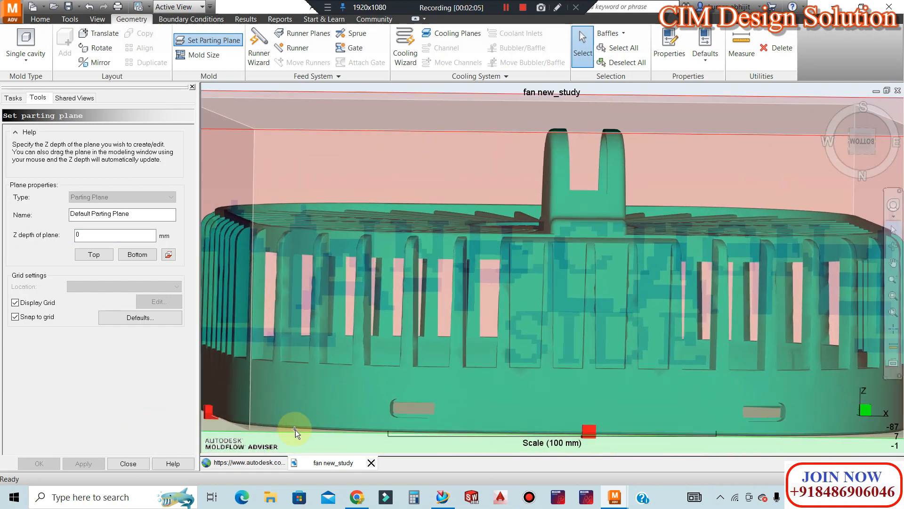
{"action": "scroll", "coordinate": [564, 327], "scroll_direction": "down", "scroll_amount": 3}
{"action": "scroll", "coordinate": [587, 278], "scroll_direction": "down", "scroll_amount": 3}
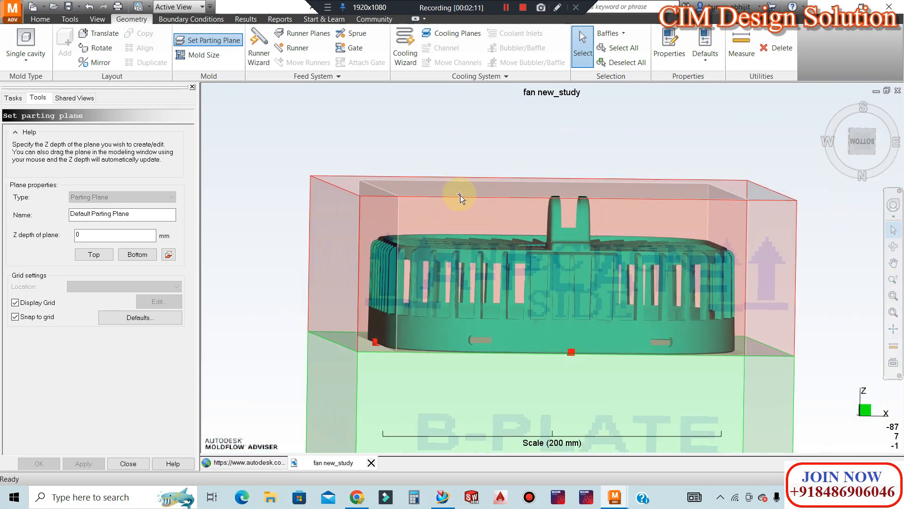
{"action": "left_click", "coordinate": [128, 463]}
{"action": "scroll", "coordinate": [560, 189], "scroll_direction": "down", "scroll_amount": 3}
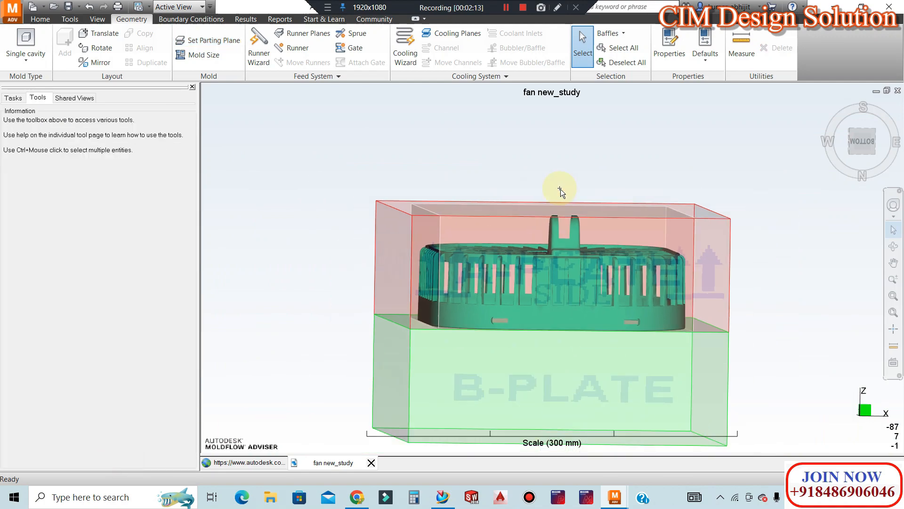
{"action": "middle_click_drag", "start_coordinate": [604, 222], "coordinate": [626, 245]}
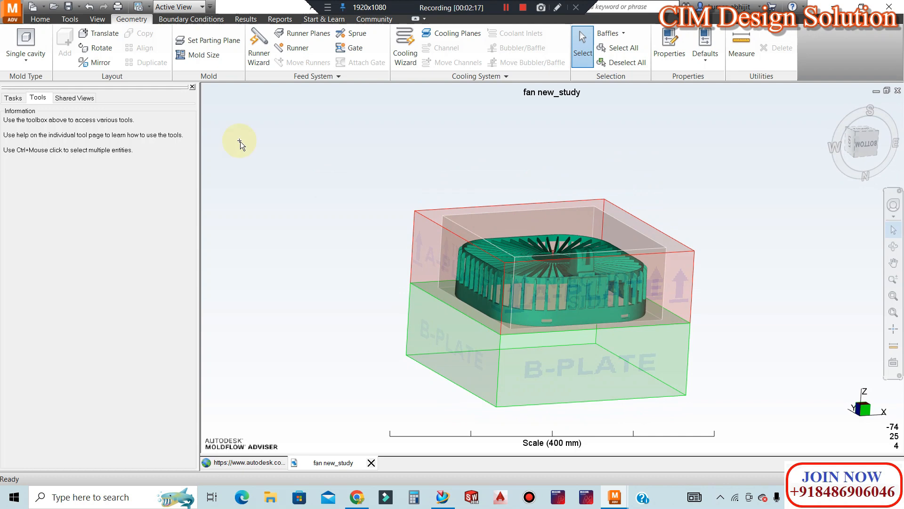
Set the mold plate thicknesses to 120 mm for the A plate and 70 mm for the B plate
{"action": "left_click", "coordinate": [204, 55]}
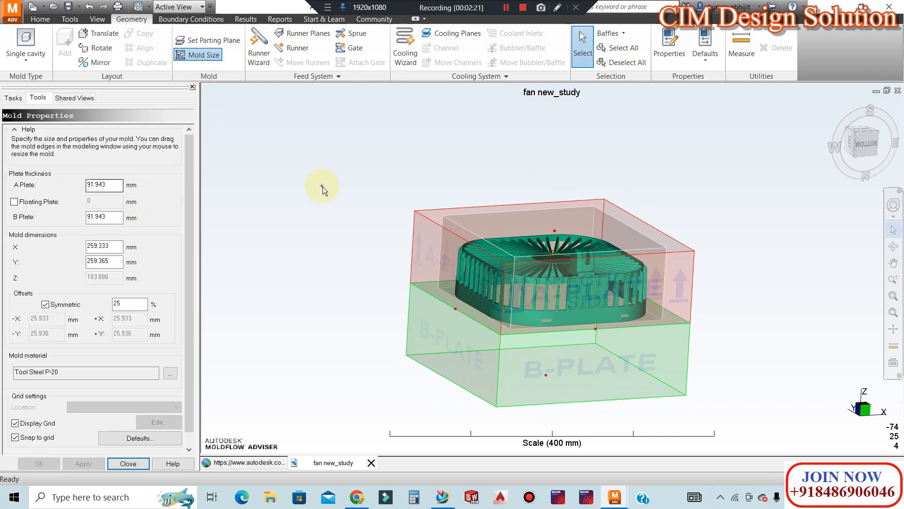
{"action": "middle_click_drag", "start_coordinate": [491, 182], "coordinate": [546, 243]}
{"action": "double_click", "coordinate": [118, 186]}
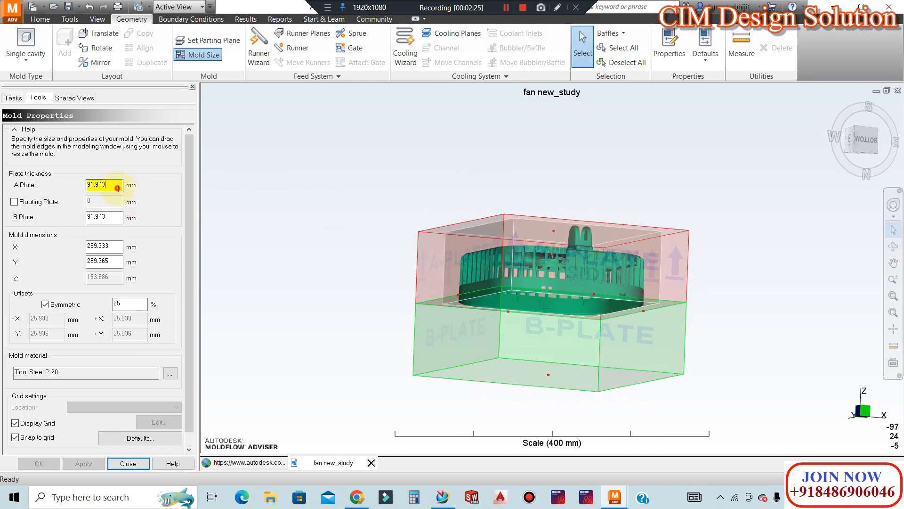
{"action": "type", "text": "120"}
{"action": "key", "text": "Return"}
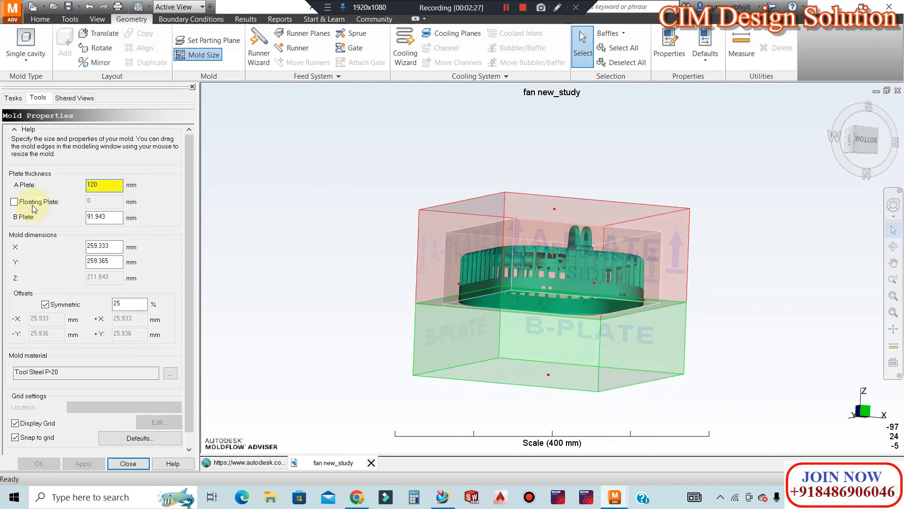
{"action": "double_click", "coordinate": [117, 217]}
{"action": "type", "text": "70"}
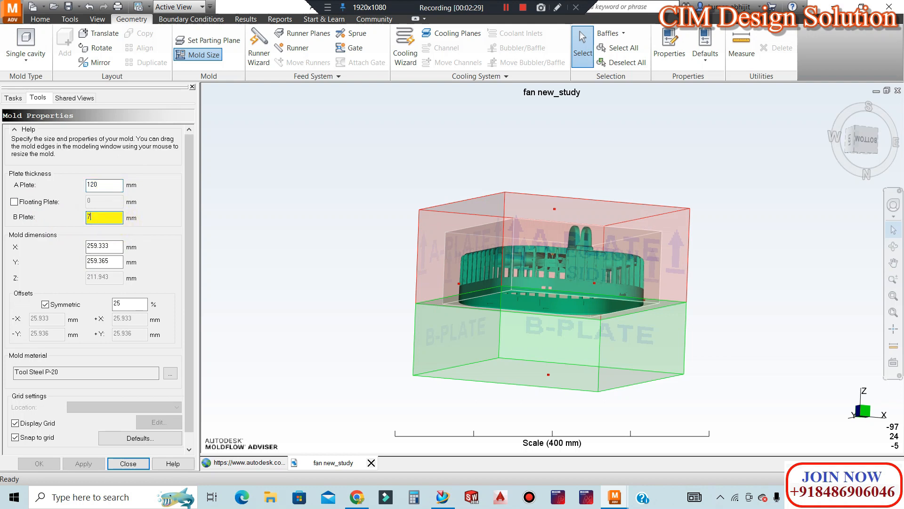
{"action": "key", "text": "Return"}
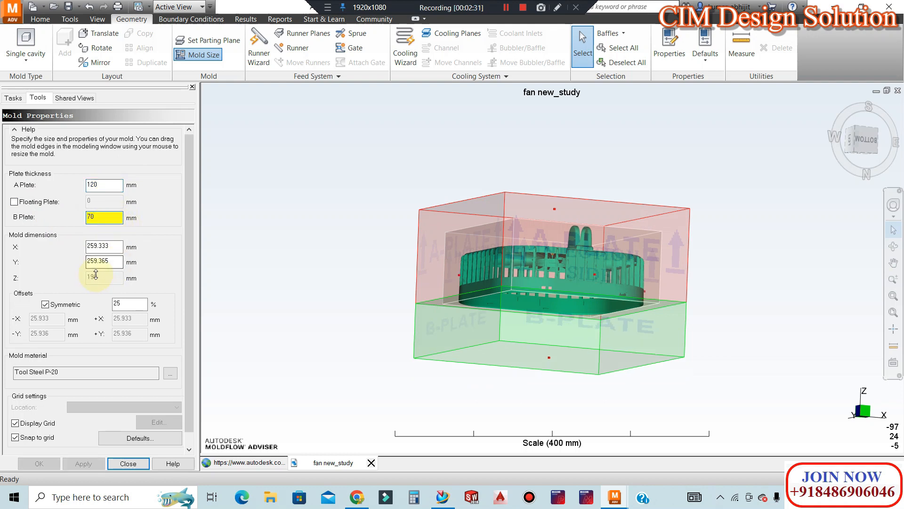
Set the mold dimensions to 260 mm in X and 260 mm in Y, and finish the mold sizing
{"action": "double_click", "coordinate": [114, 246]}
{"action": "type", "text": "260"}
{"action": "key", "text": "Return"}
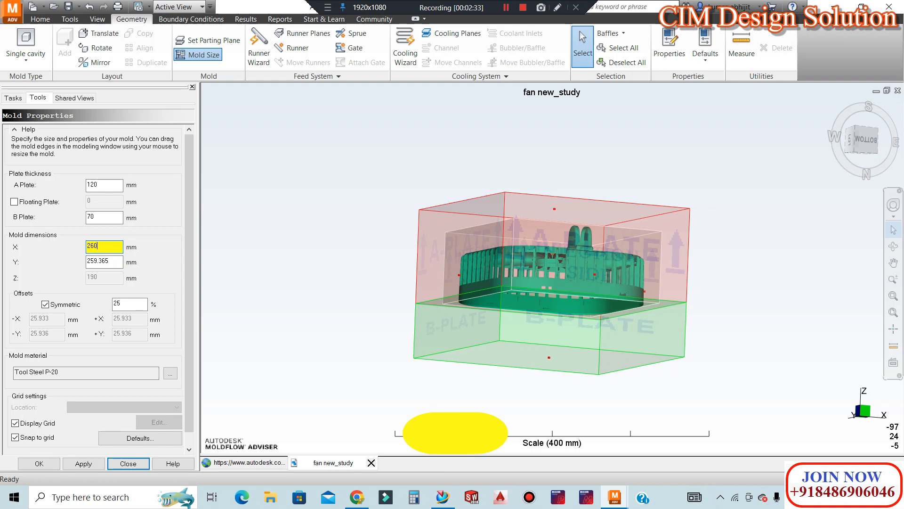
{"action": "double_click", "coordinate": [117, 262]}
{"action": "type", "text": "260"}
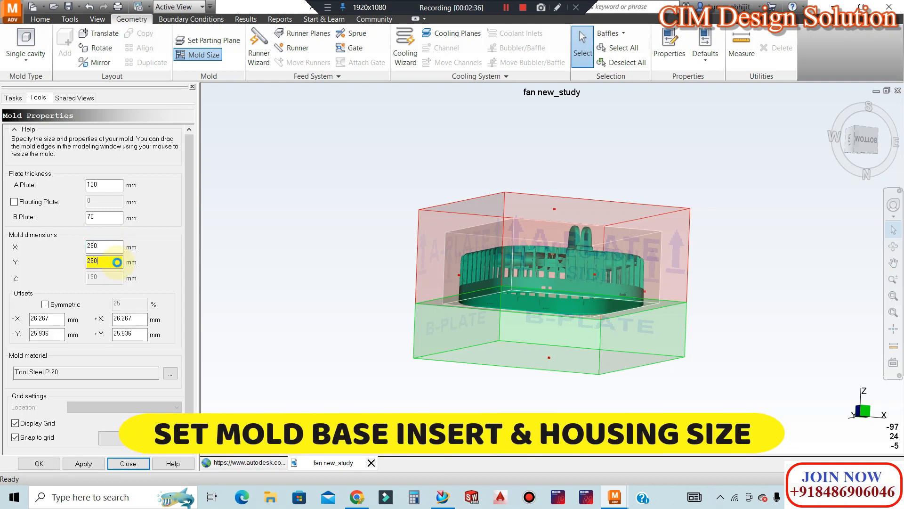
{"action": "key", "text": "Return"}
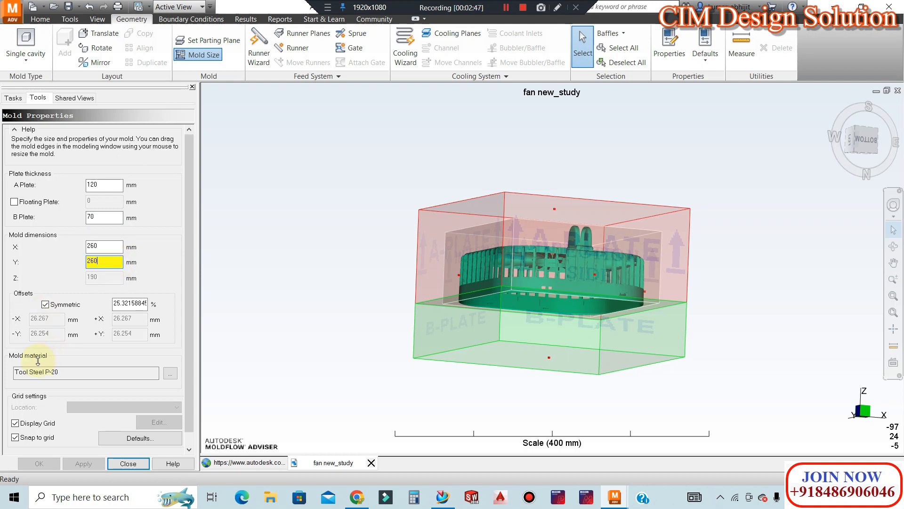
{"action": "left_click", "coordinate": [128, 464]}
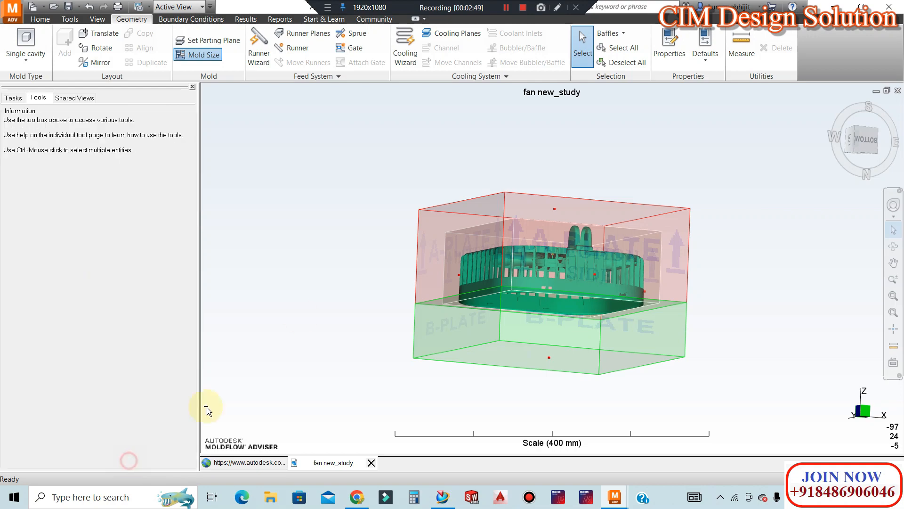
{"action": "mouse_move", "coordinate": [554, 201]}
{"action": "middle_mouse_down"}
{"action": "mouse_move", "coordinate": [543, 222]}
{"action": "mouse_move", "coordinate": [566, 207]}
{"action": "mouse_move", "coordinate": [597, 306]}
{"action": "mouse_move", "coordinate": [546, 323]}
{"action": "mouse_move", "coordinate": [619, 173]}
{"action": "mouse_move", "coordinate": [571, 228]}
{"action": "mouse_move", "coordinate": [607, 197]}
{"action": "mouse_move", "coordinate": [510, 242]}
{"action": "mouse_move", "coordinate": [584, 242]}
{"action": "mouse_move", "coordinate": [495, 190]}
{"action": "mouse_move", "coordinate": [619, 250]}
{"action": "middle_mouse_up"}
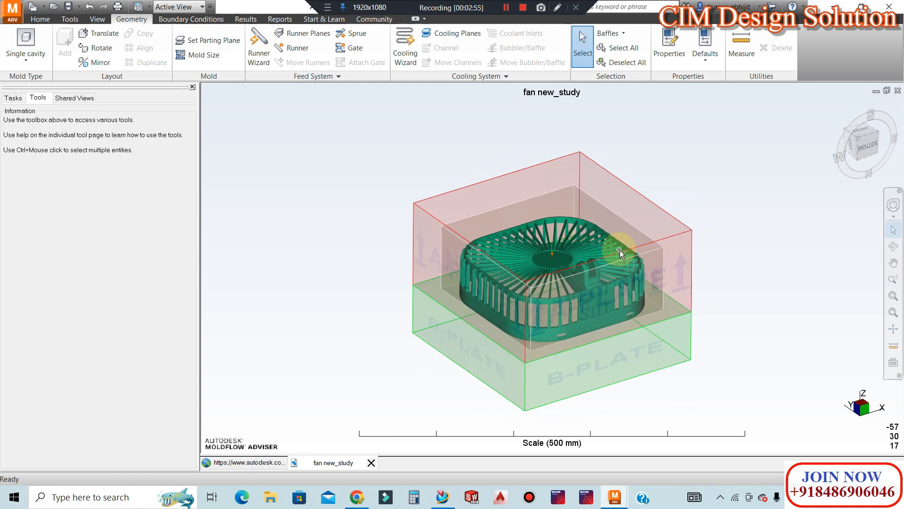
{"action": "scroll", "coordinate": [631, 318], "scroll_direction": "up", "scroll_amount": 1}
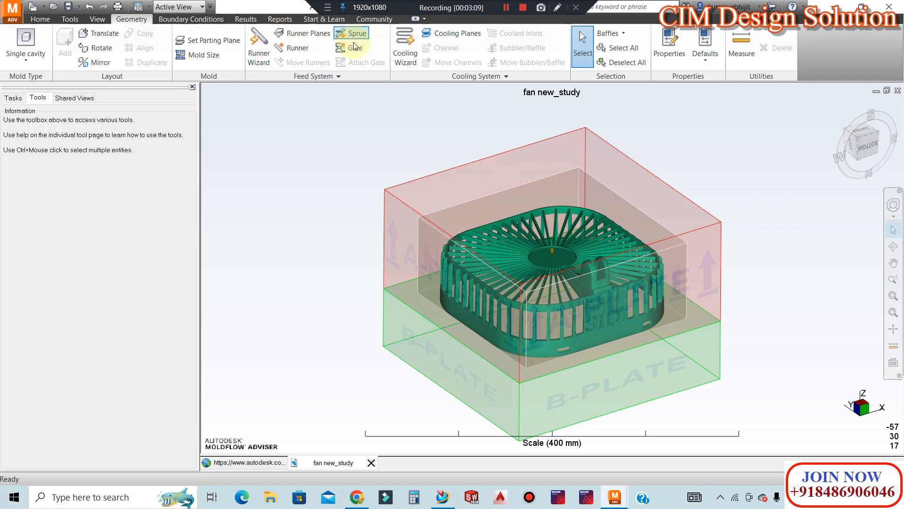
{"action": "scroll", "coordinate": [474, 190], "scroll_direction": "down", "scroll_amount": 1}
{"action": "scroll", "coordinate": [691, 313], "scroll_direction": "up", "scroll_amount": 1}
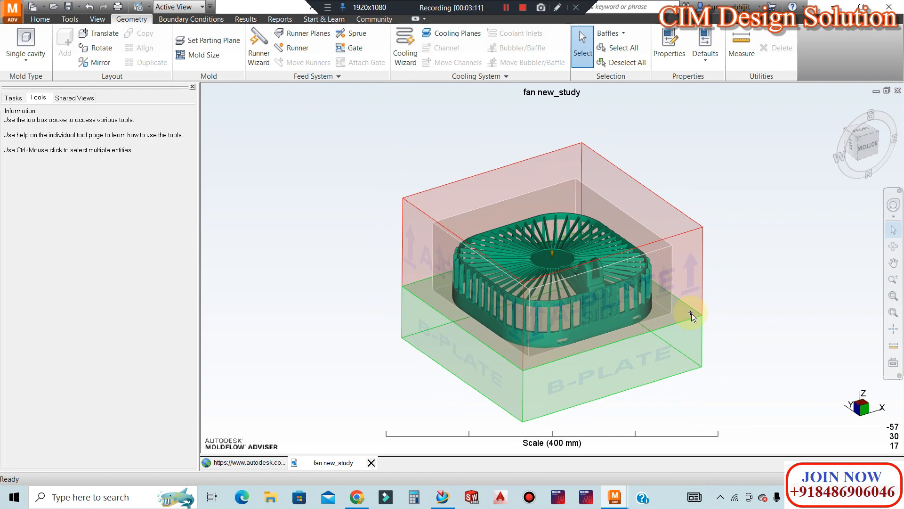
{"action": "left_click", "coordinate": [312, 78]}
{"action": "left_click", "coordinate": [285, 90]}
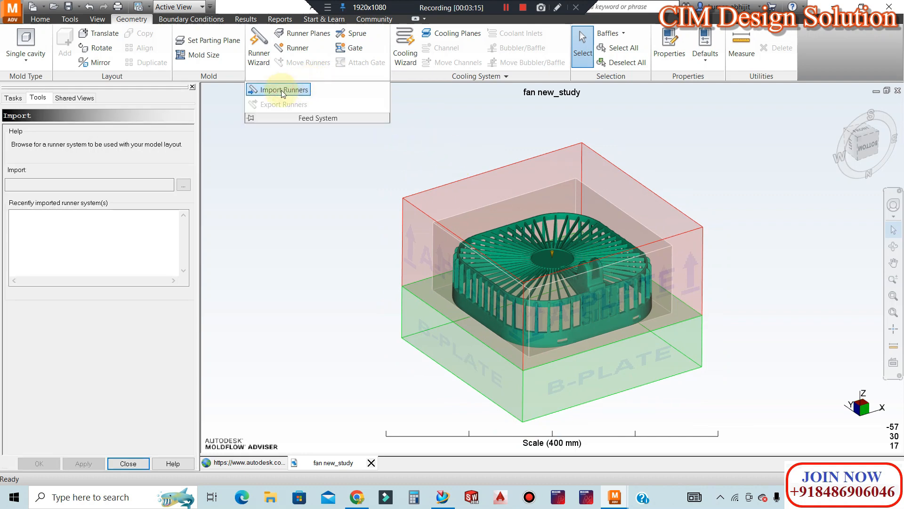
{"action": "left_click", "coordinate": [185, 187]}
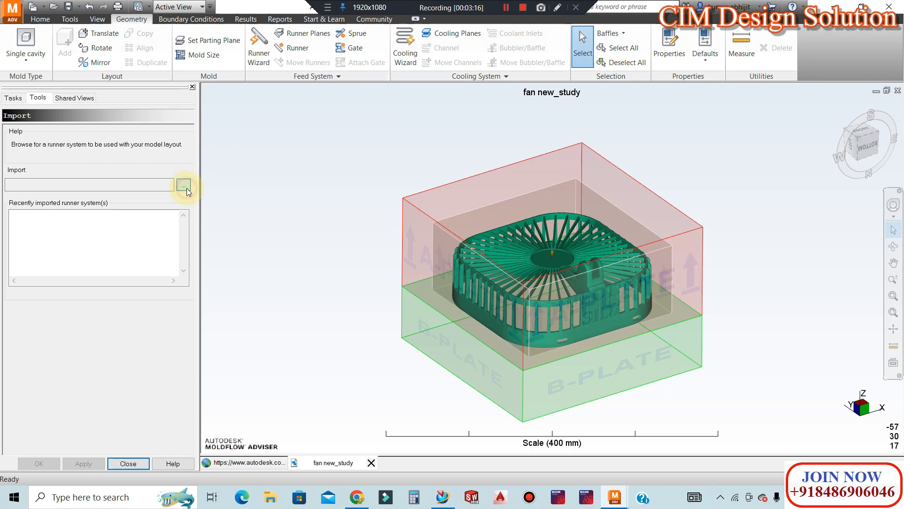
{"action": "left_click", "coordinate": [461, 350]}
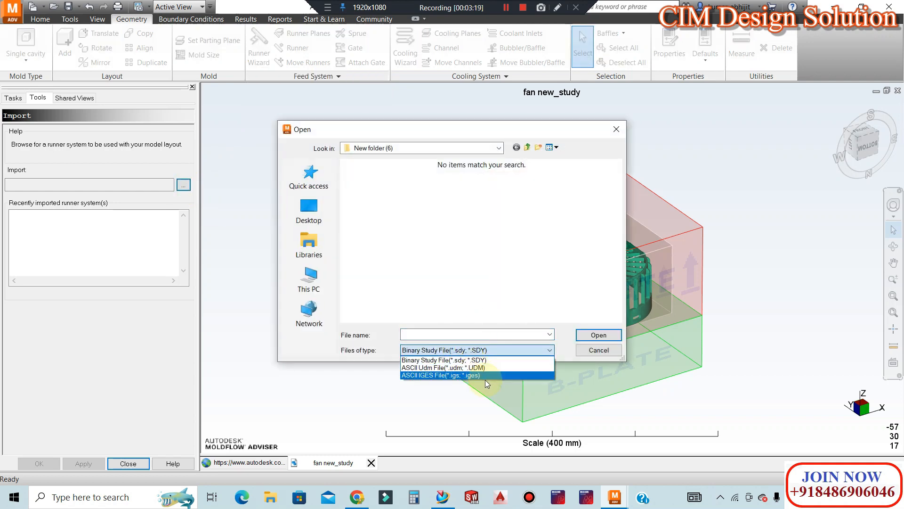
{"action": "left_click", "coordinate": [611, 131]}
{"action": "left_click", "coordinate": [614, 130]}
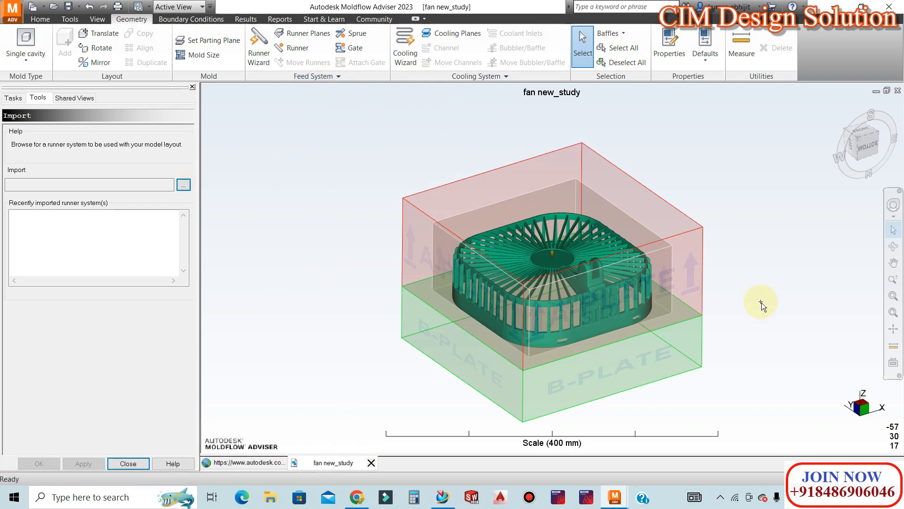
Start a gate at Injection Location 1, defined by the coordinates X 0, Y 0 and Z 120 mm
{"action": "scroll", "coordinate": [768, 315], "scroll_direction": "up", "scroll_amount": 2}
{"action": "scroll", "coordinate": [372, 127], "scroll_direction": "down", "scroll_amount": 1}
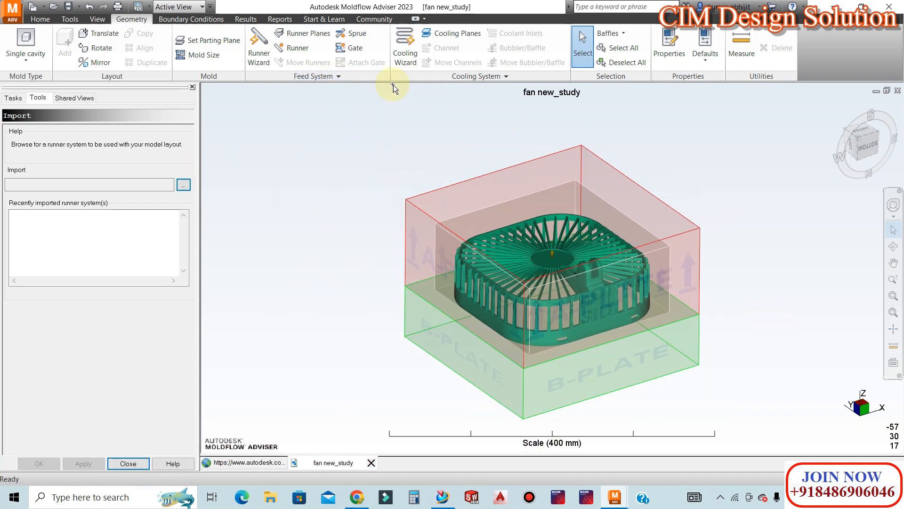
{"action": "left_click", "coordinate": [354, 51]}
{"action": "left_click", "coordinate": [135, 184]}
{"action": "left_click", "coordinate": [136, 185]}
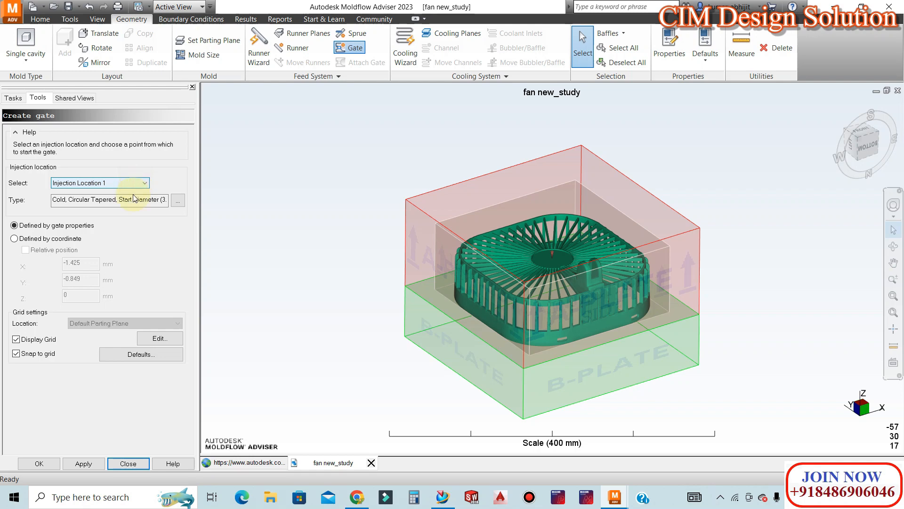
{"action": "left_click", "coordinate": [64, 240]}
{"action": "double_click", "coordinate": [88, 262]}
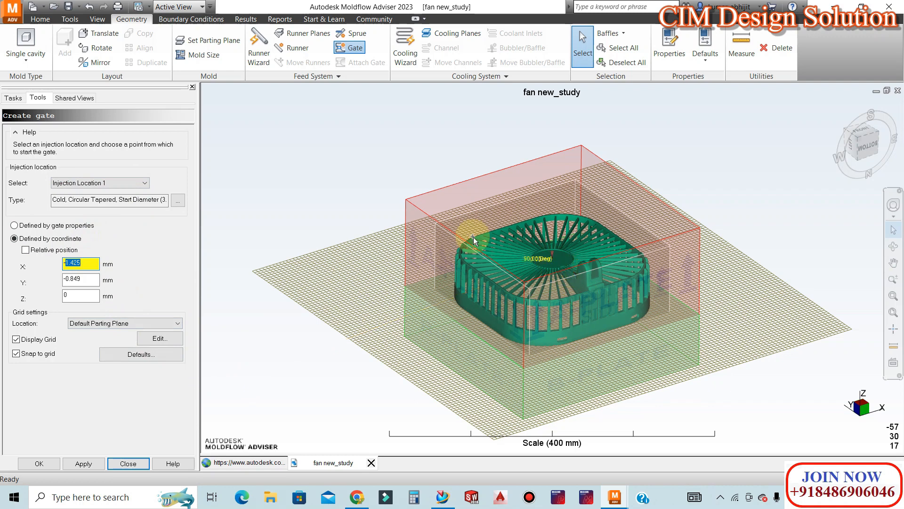
{"action": "type", "text": "0"}
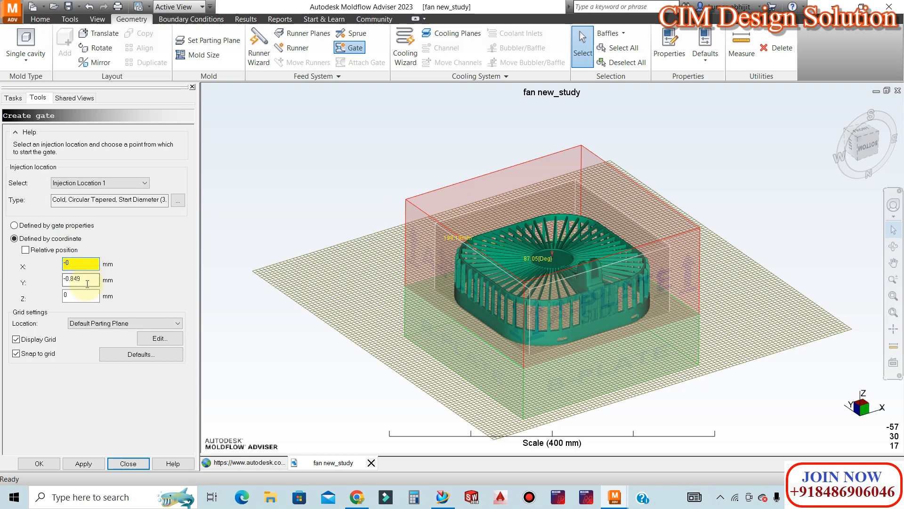
{"action": "double_click", "coordinate": [86, 281]}
{"action": "type", "text": "0"}
{"action": "left_click", "coordinate": [83, 297]}
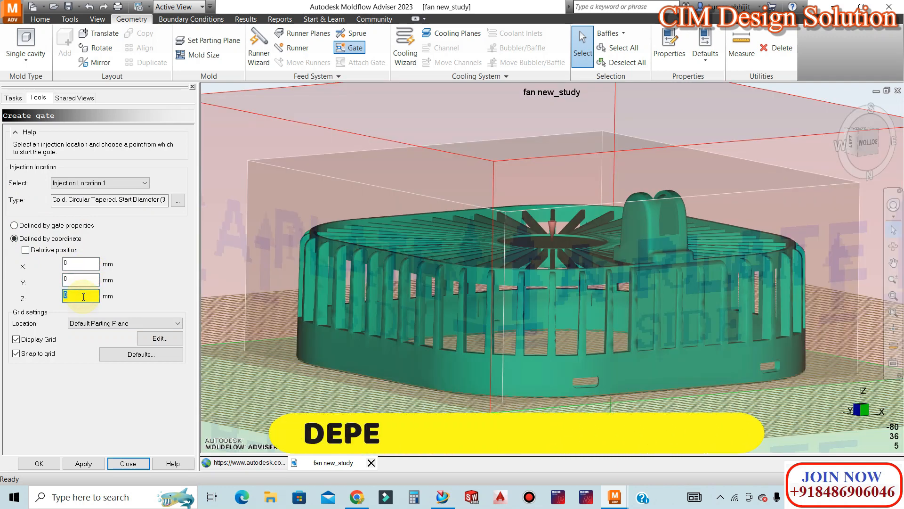
{"action": "type", "text": "120"}
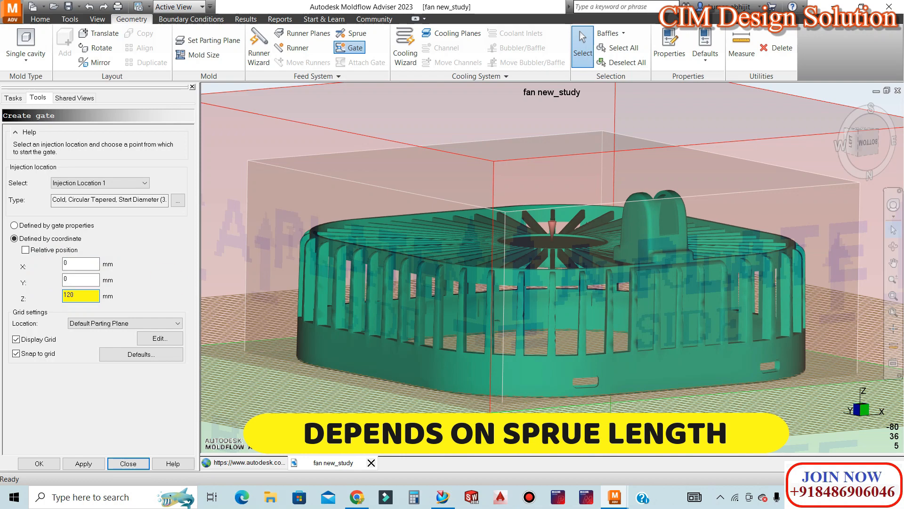
{"action": "scroll", "coordinate": [572, 137], "scroll_direction": "down", "scroll_amount": 3}
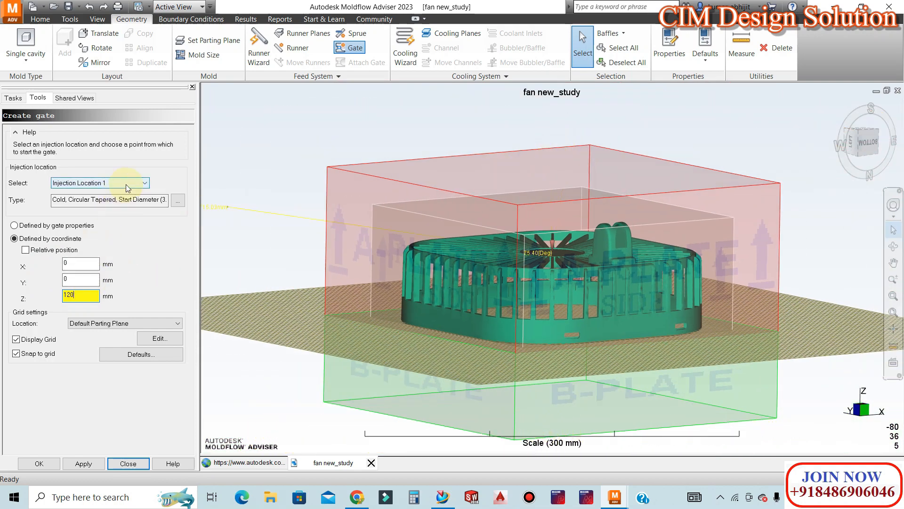
Compare the circular tapered arc, rectangular, rectangular tapered and semi-circular shapes for the cold gate, and return to Circular Tapered
{"action": "left_click", "coordinate": [178, 200]}
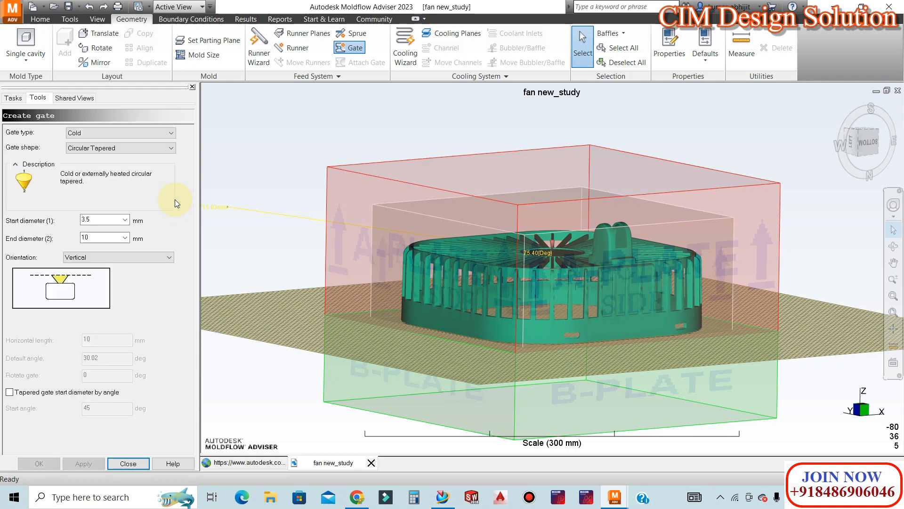
{"action": "left_click", "coordinate": [93, 133]}
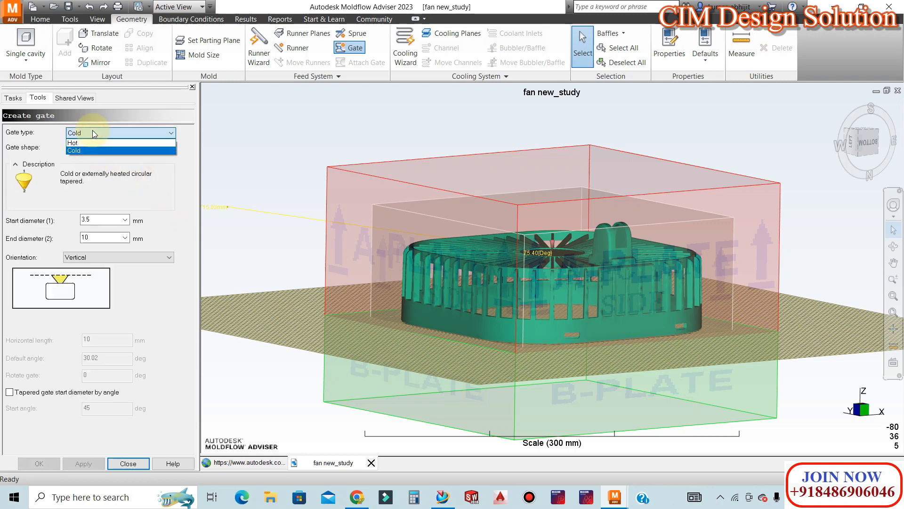
{"action": "left_click", "coordinate": [108, 150]}
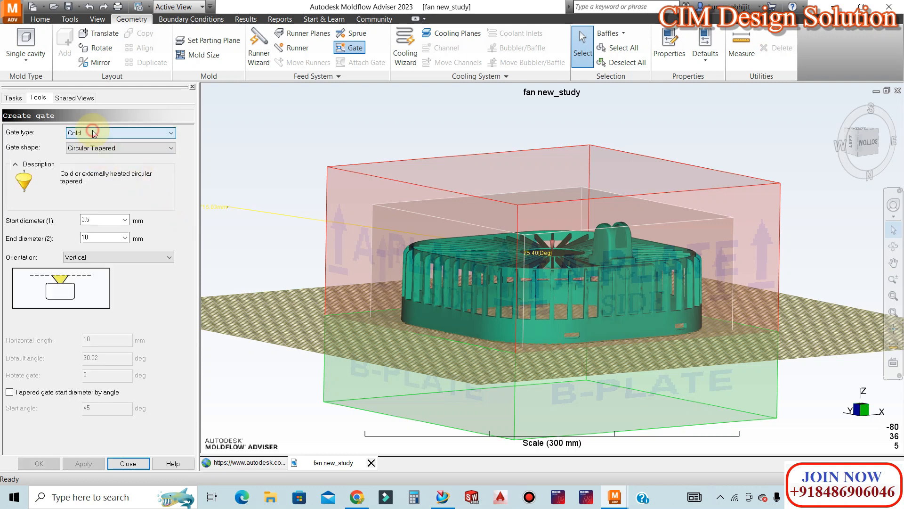
{"action": "left_click", "coordinate": [109, 149]}
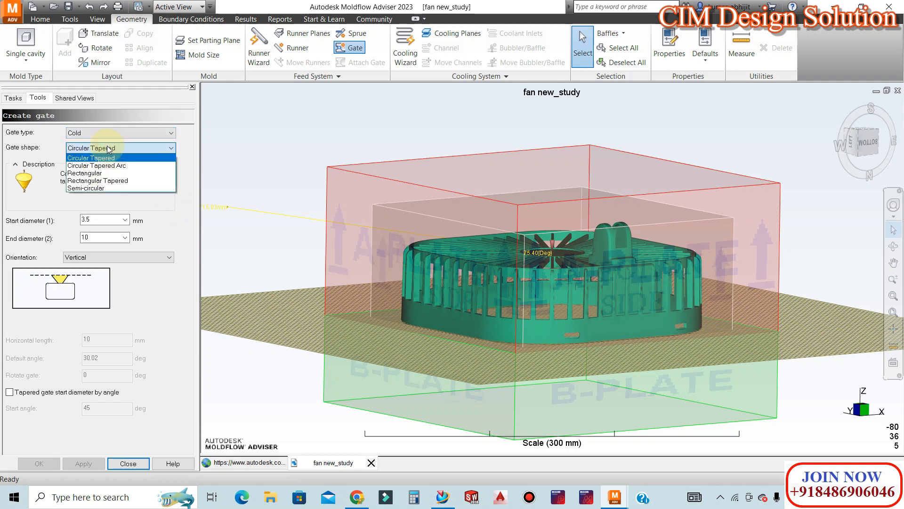
{"action": "left_click", "coordinate": [105, 165]}
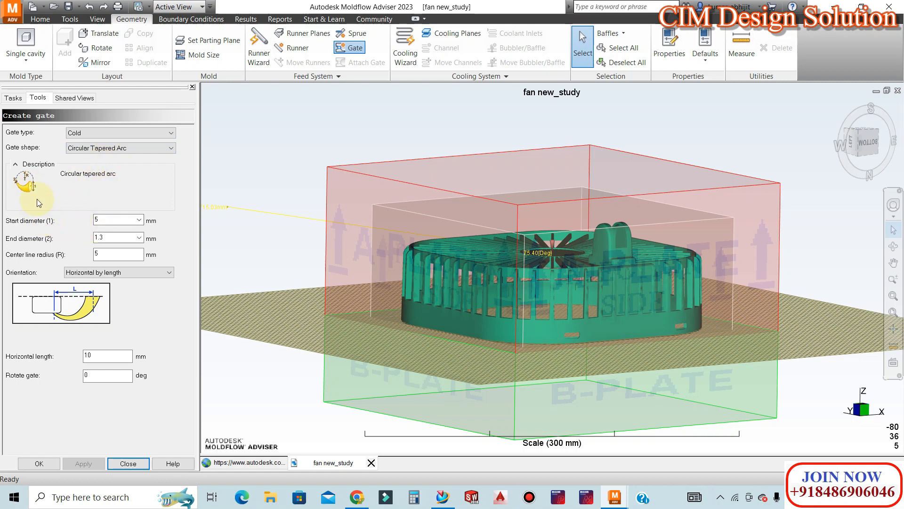
{"action": "left_click", "coordinate": [99, 148]}
{"action": "left_click", "coordinate": [92, 173]}
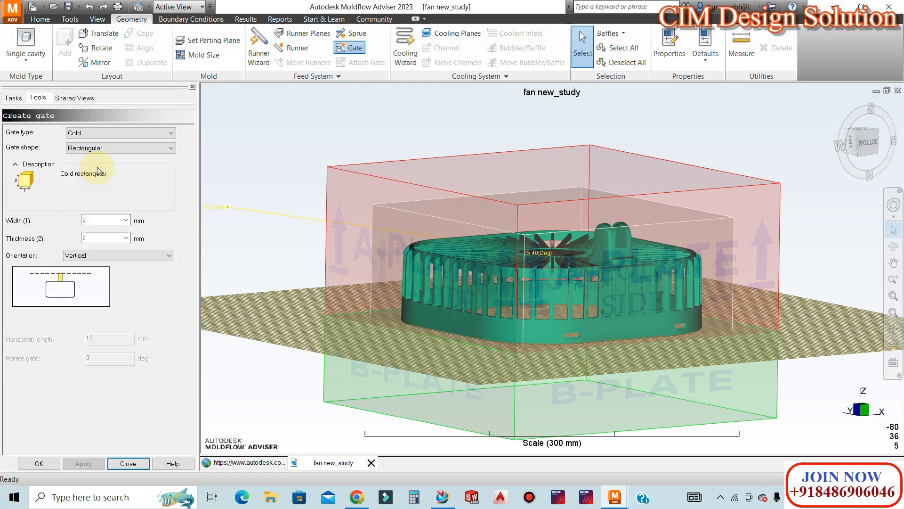
{"action": "left_click", "coordinate": [103, 149]}
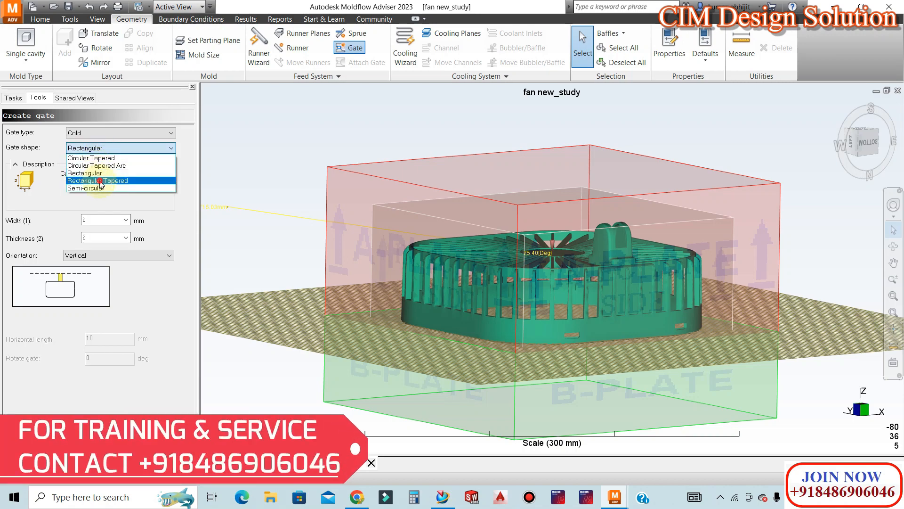
{"action": "left_click", "coordinate": [100, 181]}
{"action": "left_click", "coordinate": [112, 149]}
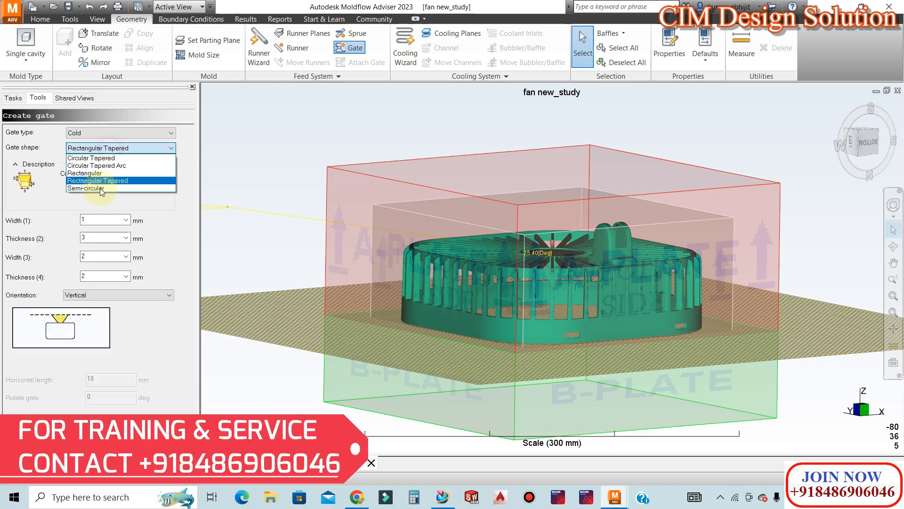
{"action": "left_click", "coordinate": [92, 176]}
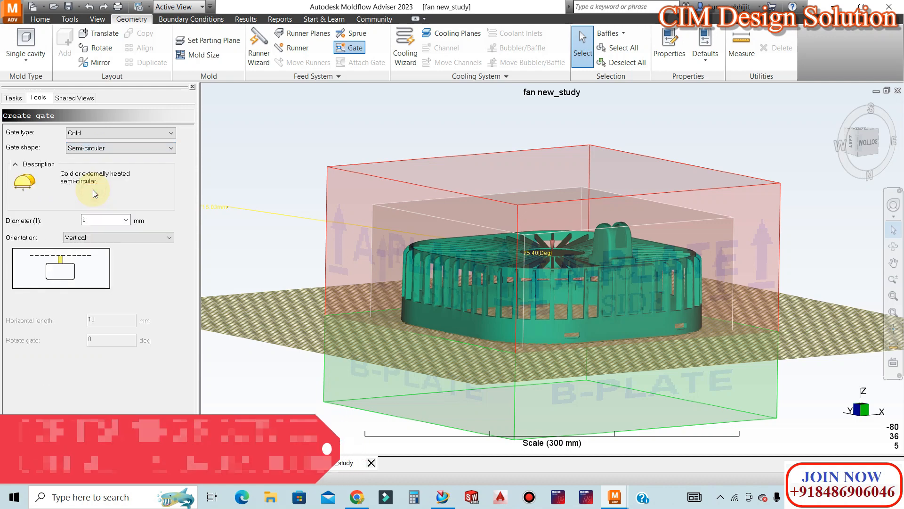
{"action": "left_click", "coordinate": [117, 148]}
{"action": "left_click", "coordinate": [103, 162]}
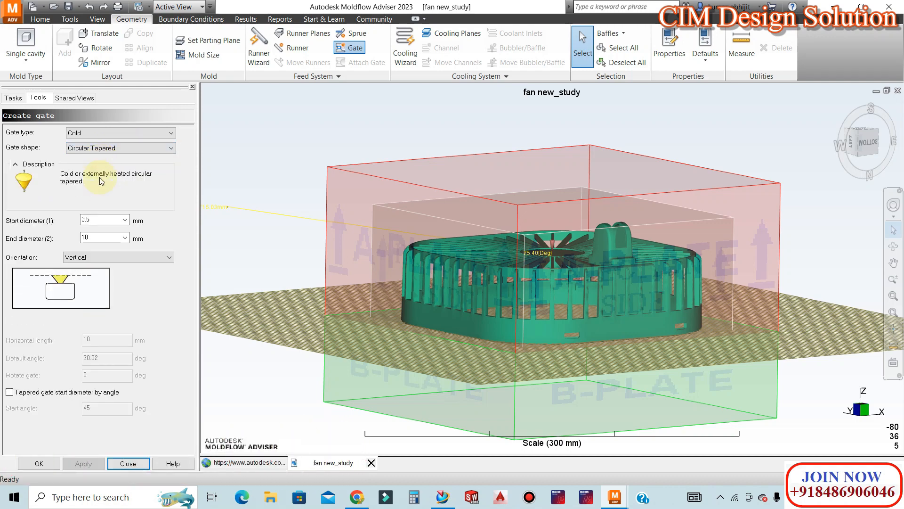
Review the start and end diameters of the circular tapered gate, and leave the gate properties
{"action": "scroll", "coordinate": [505, 200], "scroll_direction": "down", "scroll_amount": 2}
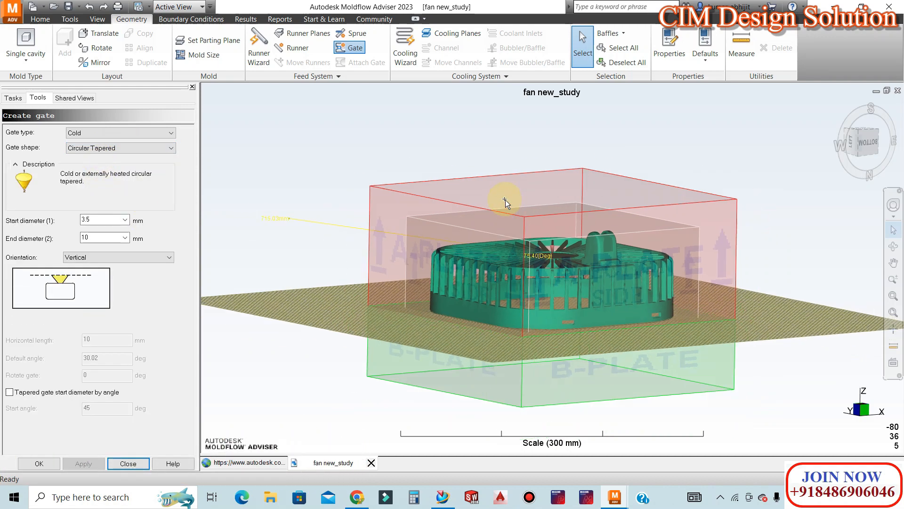
{"action": "double_click", "coordinate": [102, 220]}
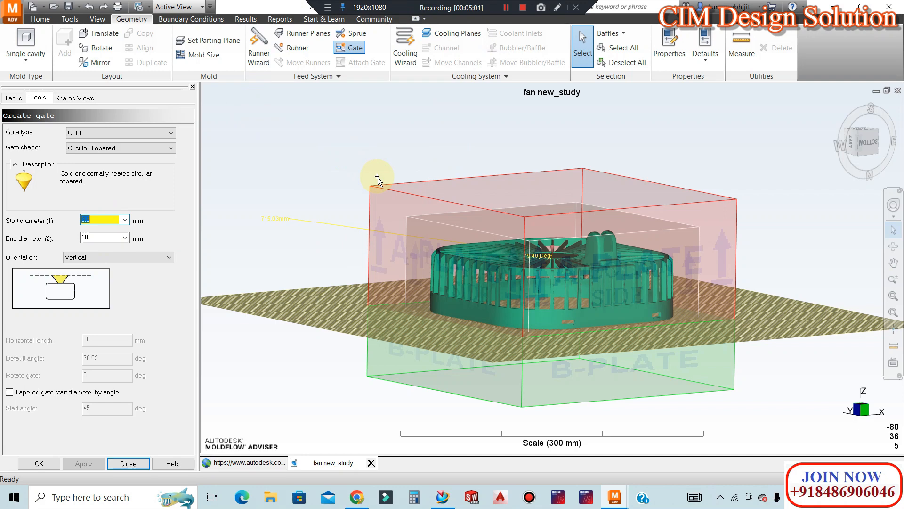
{"action": "left_click", "coordinate": [109, 236]}
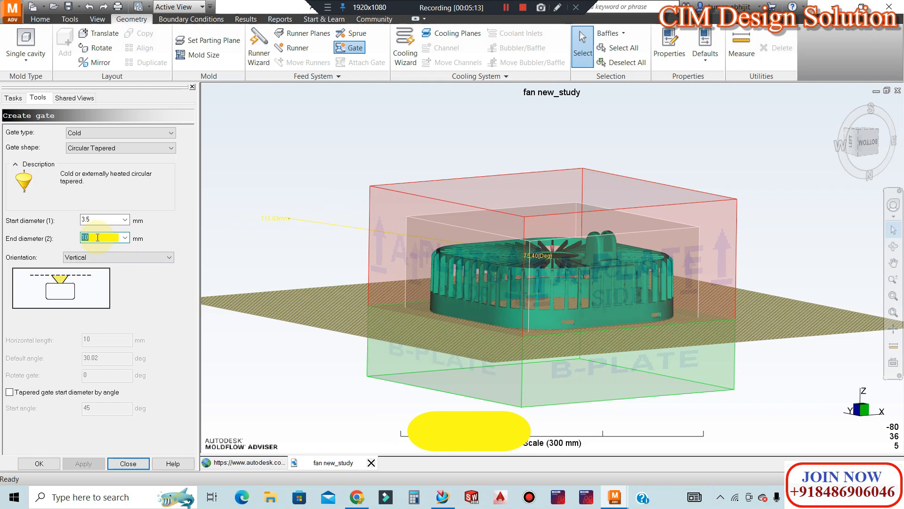
{"action": "left_click", "coordinate": [91, 219]}
{"action": "left_click", "coordinate": [91, 219]}
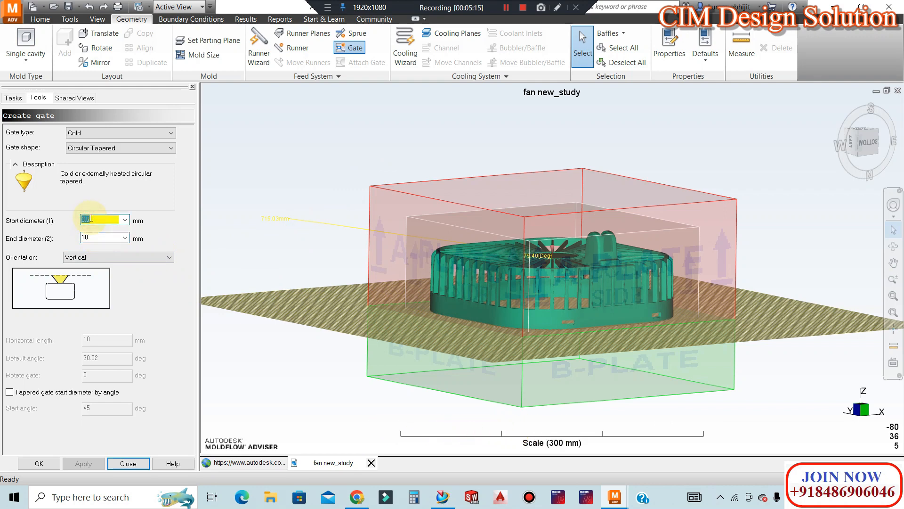
{"action": "left_click", "coordinate": [124, 464]}
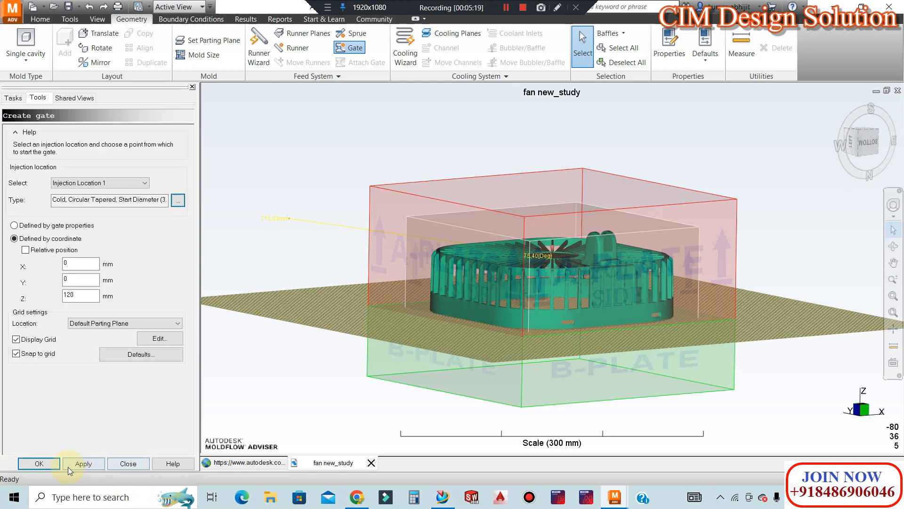
Create the cold circular tapered gate on the grille's central hub and inspect it from several angles
{"action": "left_click", "coordinate": [39, 463]}
{"action": "middle_click_drag", "start_coordinate": [564, 245], "coordinate": [565, 320]}
{"action": "scroll", "coordinate": [562, 267], "scroll_direction": "up", "scroll_amount": 4}
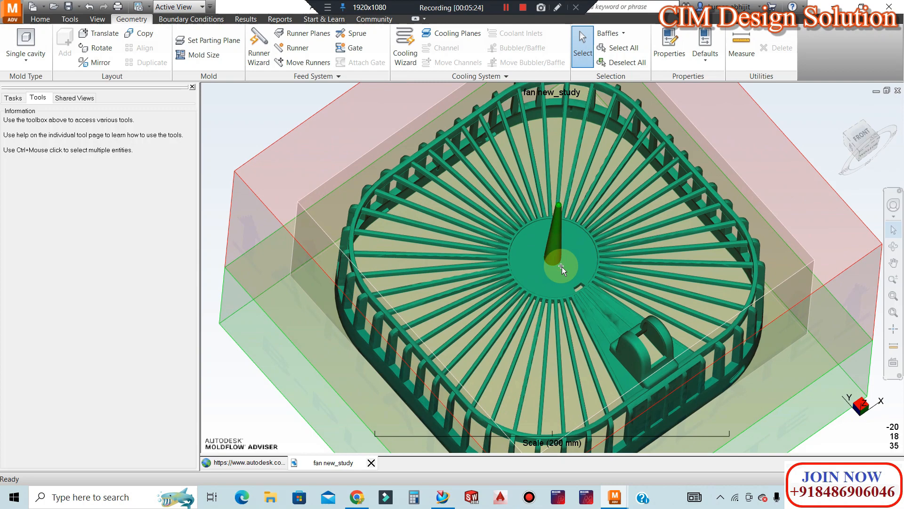
{"action": "scroll", "coordinate": [554, 272], "scroll_direction": "down", "scroll_amount": 1}
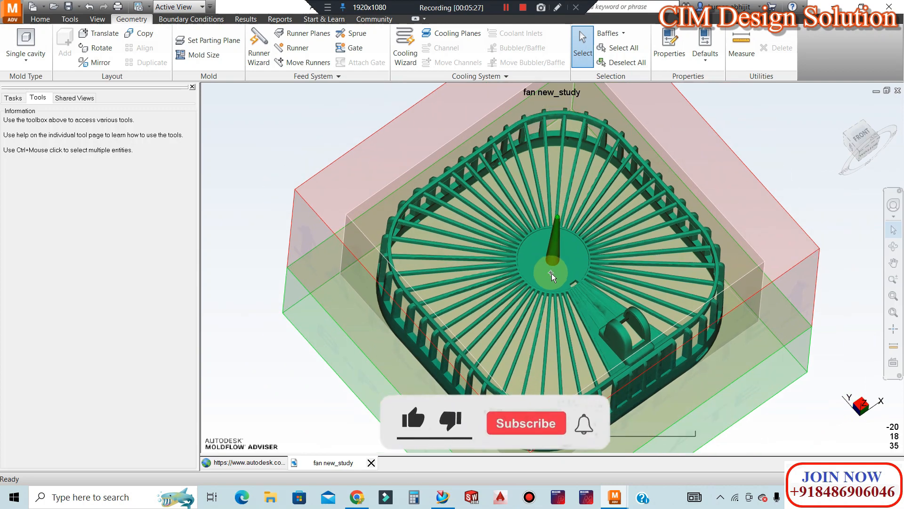
{"action": "mouse_move", "coordinate": [532, 281]}
{"action": "middle_mouse_down"}
{"action": "mouse_move", "coordinate": [514, 237]}
{"action": "mouse_move", "coordinate": [554, 230]}
{"action": "mouse_move", "coordinate": [585, 241]}
{"action": "middle_mouse_up"}
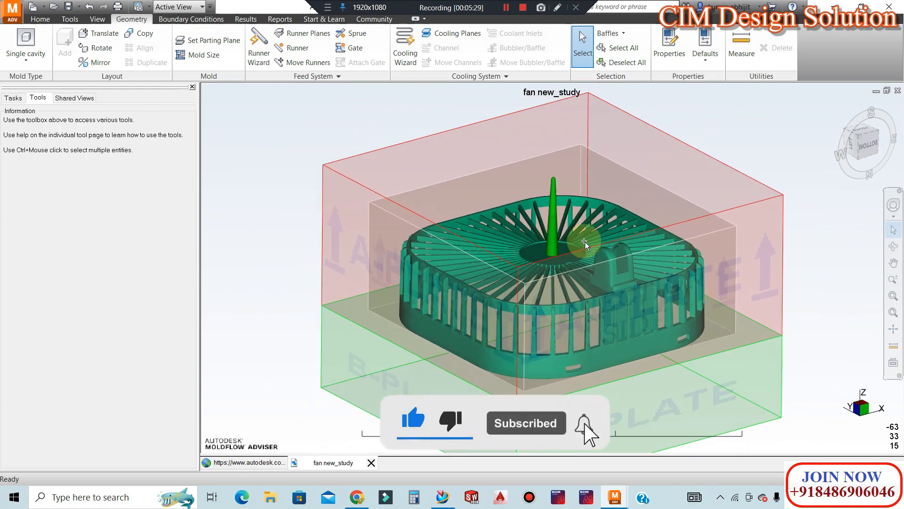
{"action": "left_click", "coordinate": [333, 78]}
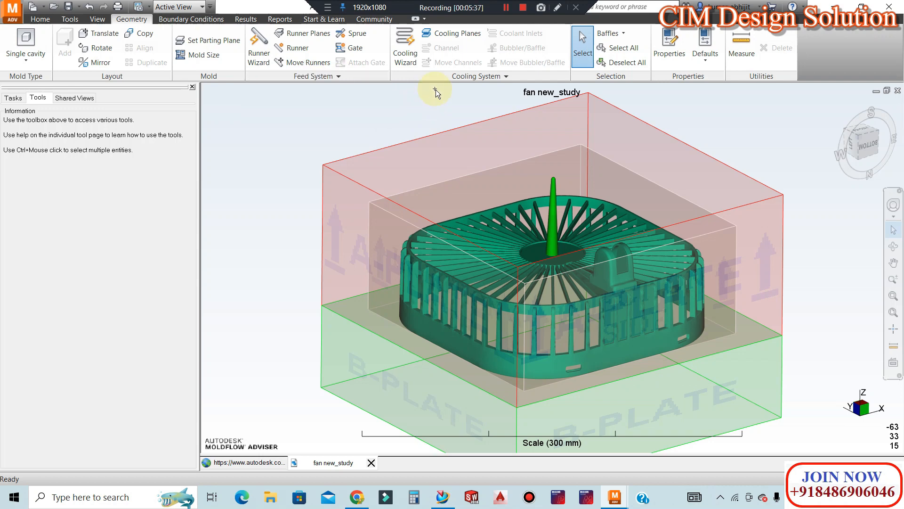
{"action": "scroll", "coordinate": [431, 109], "scroll_direction": "down", "scroll_amount": 2}
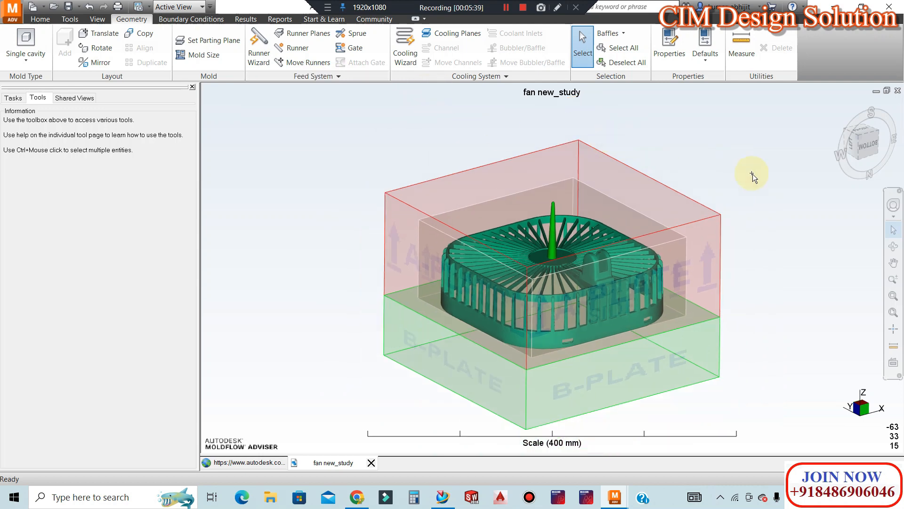
{"action": "mouse_move", "coordinate": [707, 278]}
{"action": "middle_mouse_down"}
{"action": "mouse_move", "coordinate": [700, 248]}
{"action": "mouse_move", "coordinate": [710, 283]}
{"action": "middle_mouse_up"}
{"action": "scroll", "coordinate": [623, 203], "scroll_direction": "down", "scroll_amount": 2}
{"action": "scroll", "coordinate": [755, 313], "scroll_direction": "up", "scroll_amount": 2}
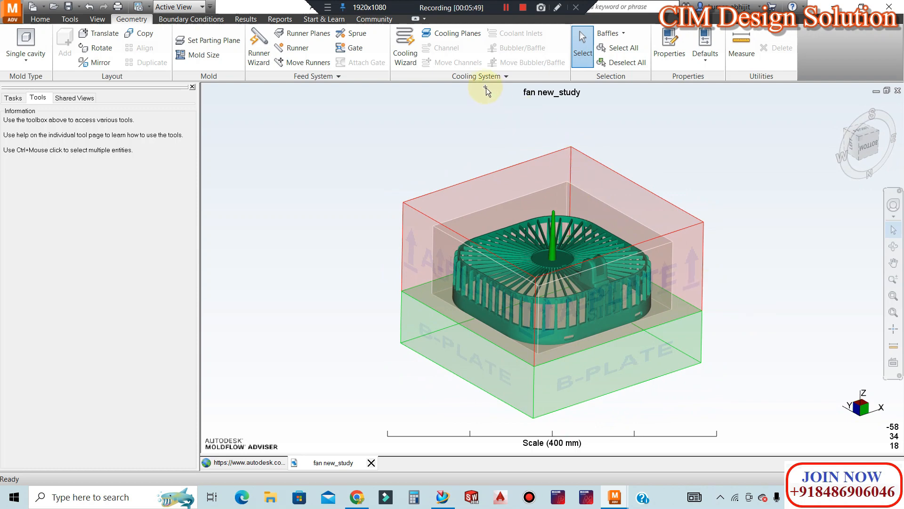
Import the cooling channels from the file line iges extend.igs and inspect their position above the grille in the mold
{"action": "left_click", "coordinate": [478, 76]}
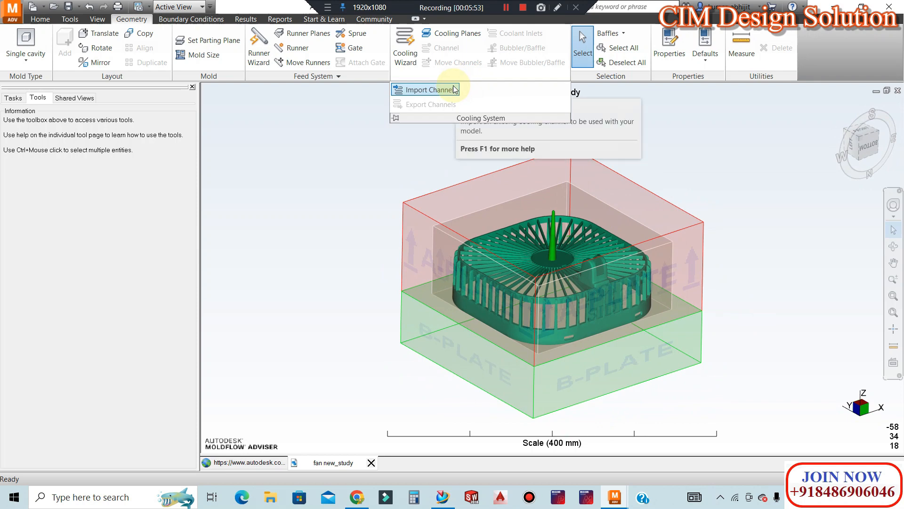
{"action": "left_click", "coordinate": [432, 90]}
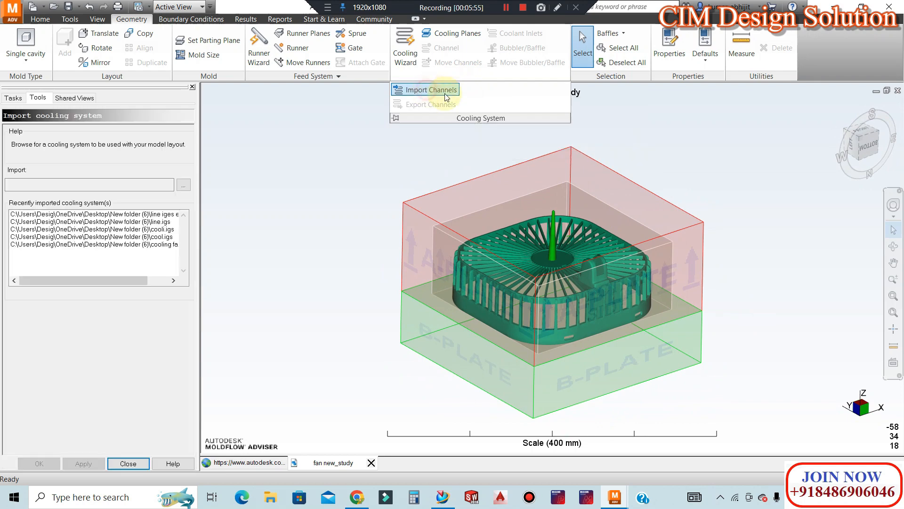
{"action": "left_click", "coordinate": [182, 185]}
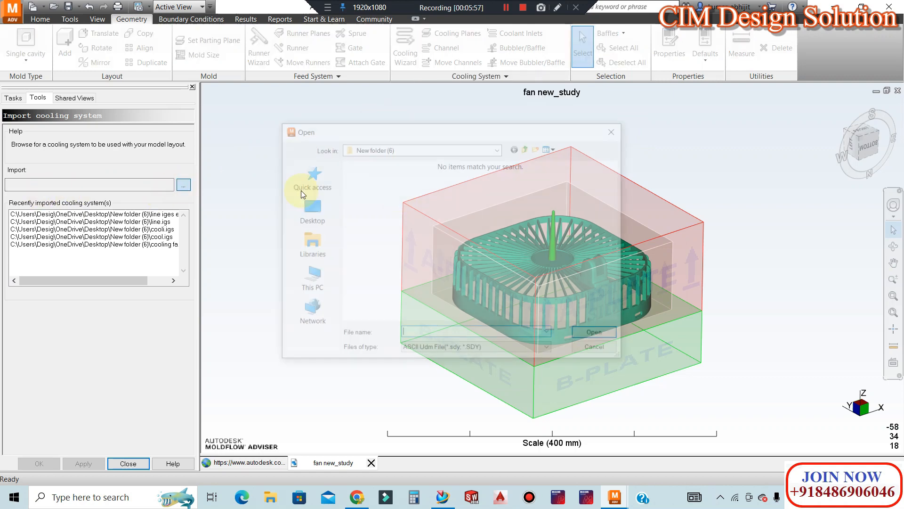
{"action": "left_click", "coordinate": [460, 350]}
{"action": "left_click", "coordinate": [430, 375]}
{"action": "left_click", "coordinate": [379, 285]}
{"action": "left_click", "coordinate": [597, 334]}
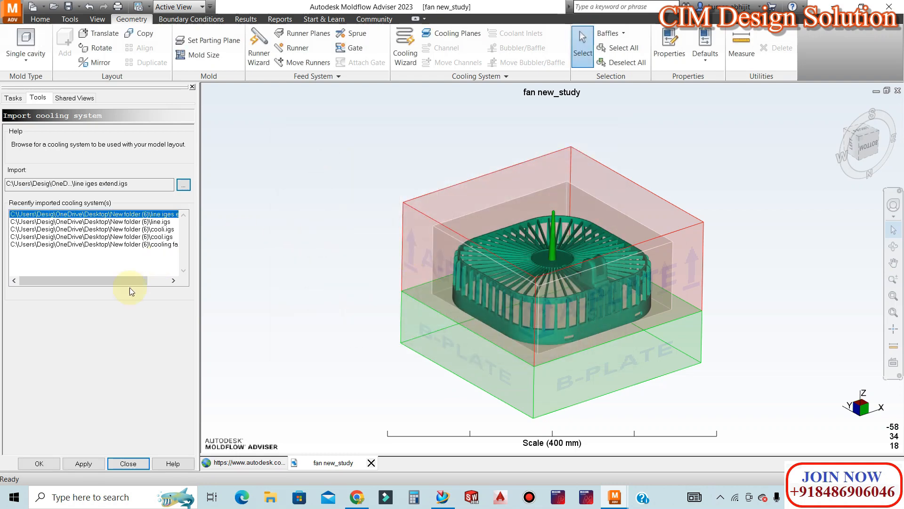
{"action": "left_click", "coordinate": [47, 463]}
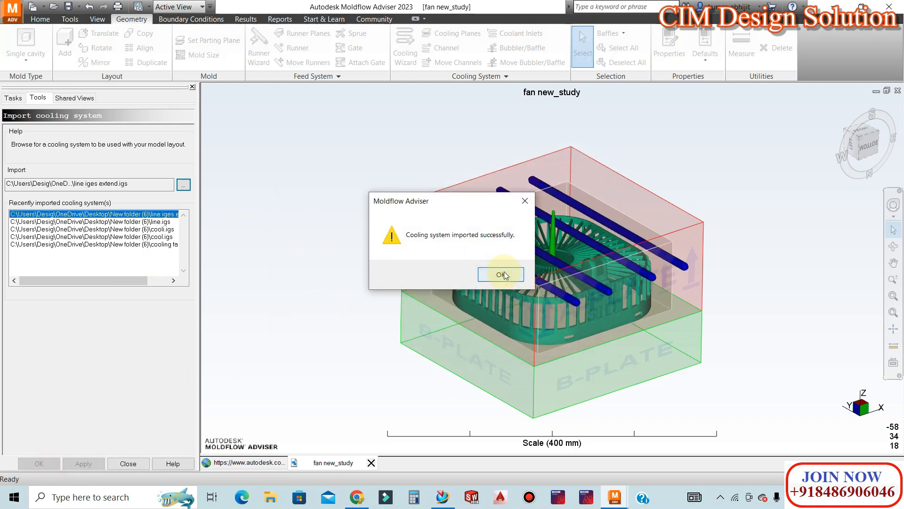
{"action": "left_click", "coordinate": [502, 275]}
{"action": "mouse_move", "coordinate": [722, 337]}
{"action": "middle_mouse_down"}
{"action": "mouse_move", "coordinate": [716, 316]}
{"action": "mouse_move", "coordinate": [747, 329]}
{"action": "middle_mouse_up"}
{"action": "scroll", "coordinate": [746, 329], "scroll_direction": "up", "scroll_amount": 2}
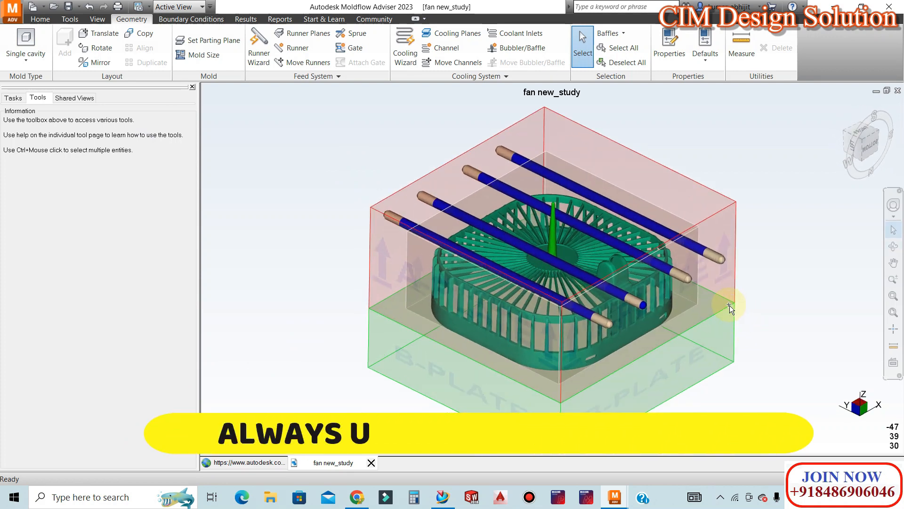
{"action": "scroll", "coordinate": [705, 267], "scroll_direction": "down", "scroll_amount": 2}
{"action": "middle_click_drag", "start_coordinate": [706, 269], "coordinate": [765, 270]}
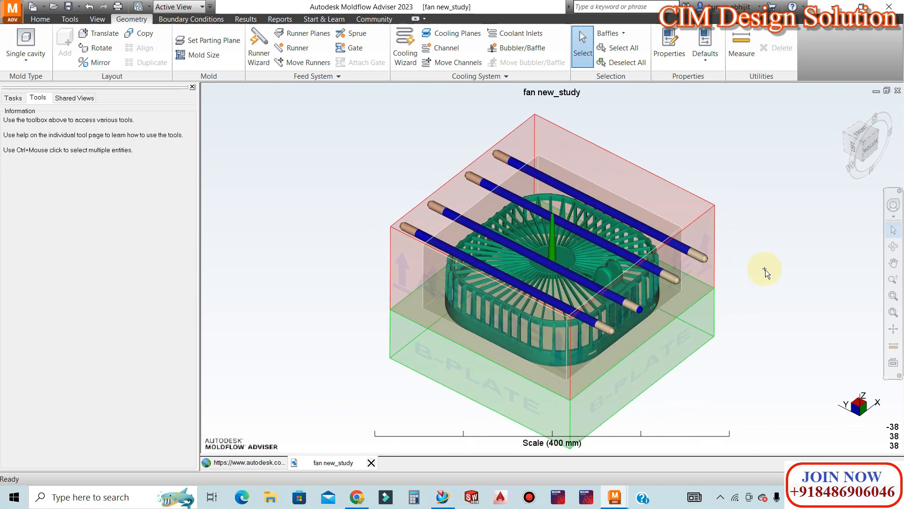
Try moving the end point of an outermost imported cooling channel, undo the move and leave the move command
{"action": "scroll", "coordinate": [765, 270], "scroll_direction": "up", "scroll_amount": 2}
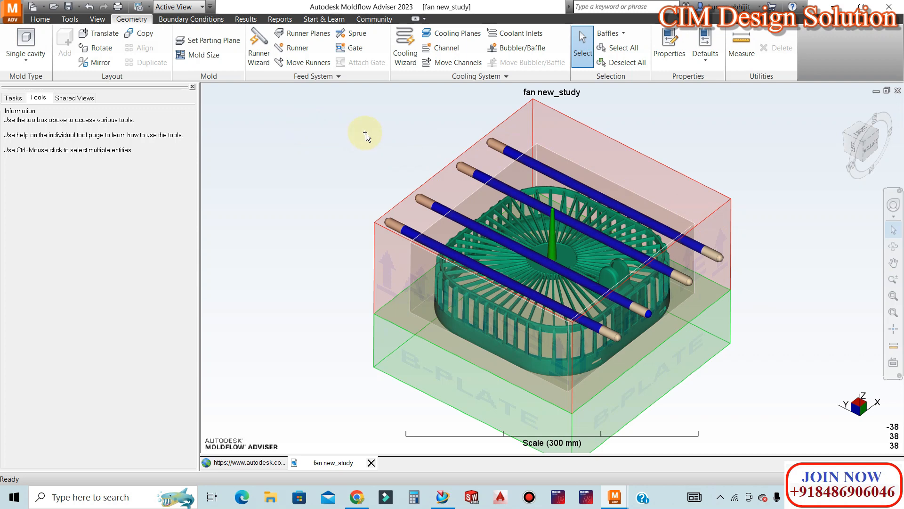
{"action": "left_click", "coordinate": [452, 62]}
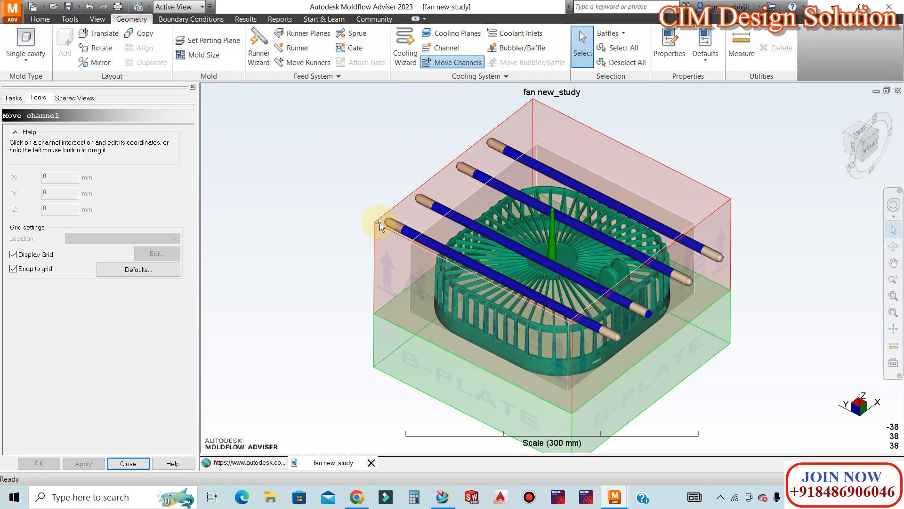
{"action": "left_click_drag", "start_coordinate": [389, 222], "coordinate": [406, 208]}
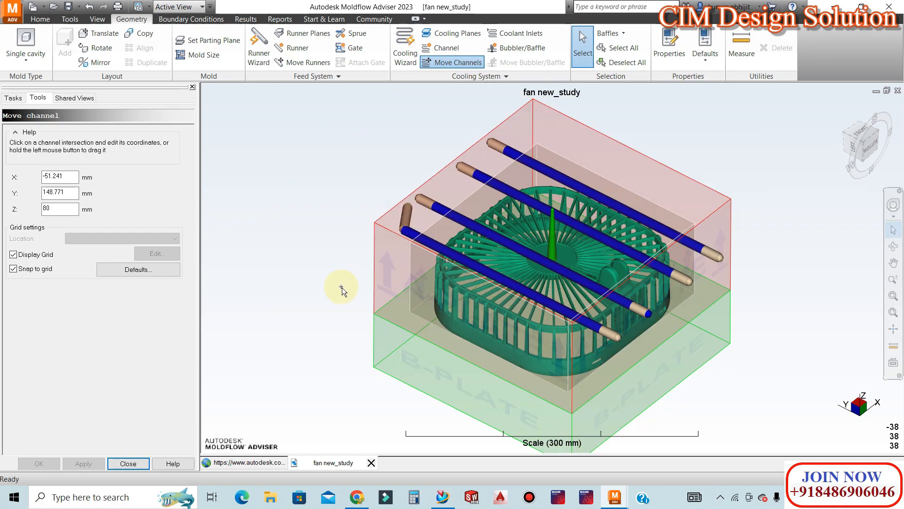
{"action": "key", "text": "ctrl+z"}
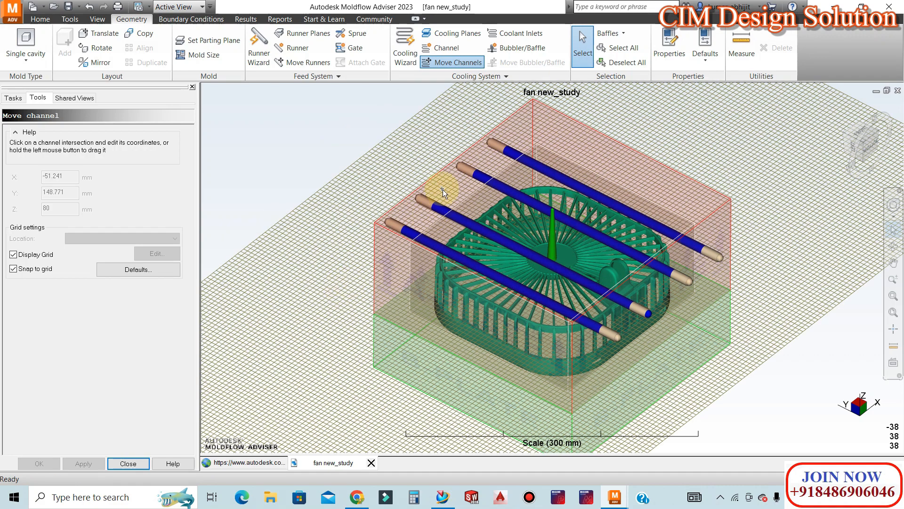
{"action": "key", "text": "Escape"}
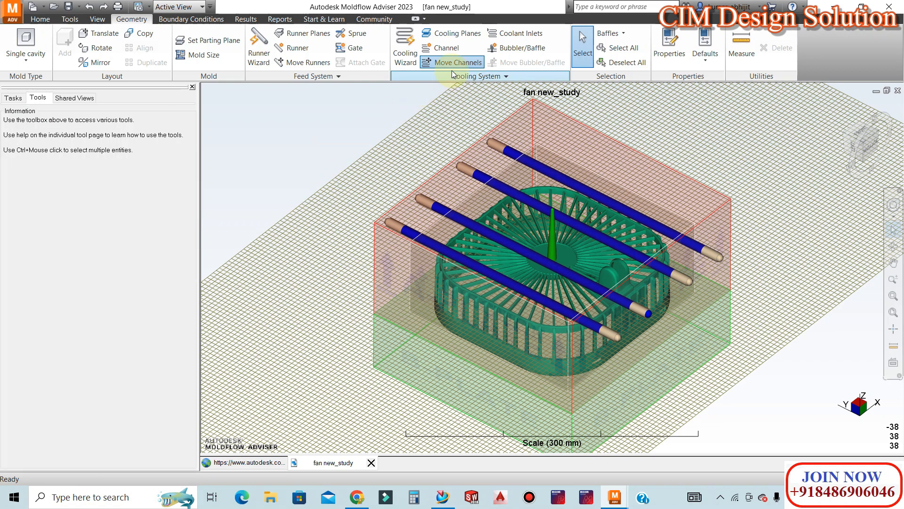
{"action": "left_click", "coordinate": [445, 47]}
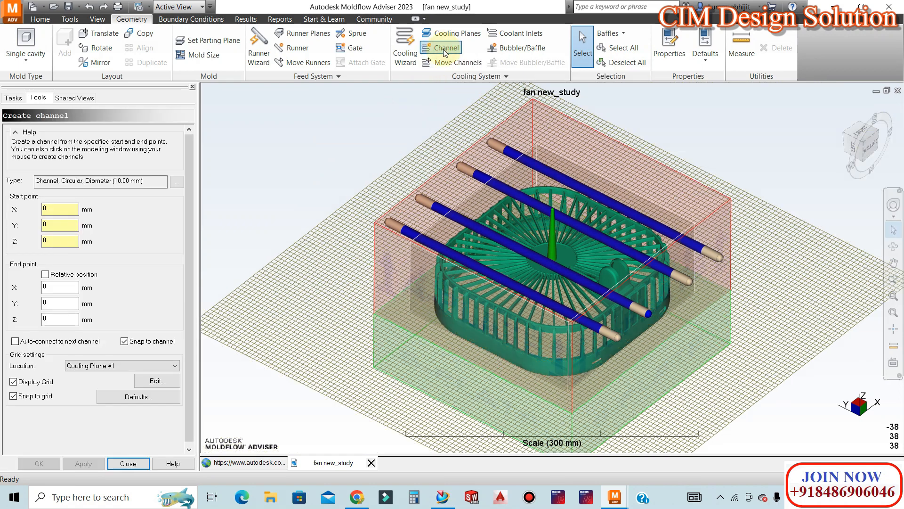
{"action": "left_click", "coordinate": [434, 218]}
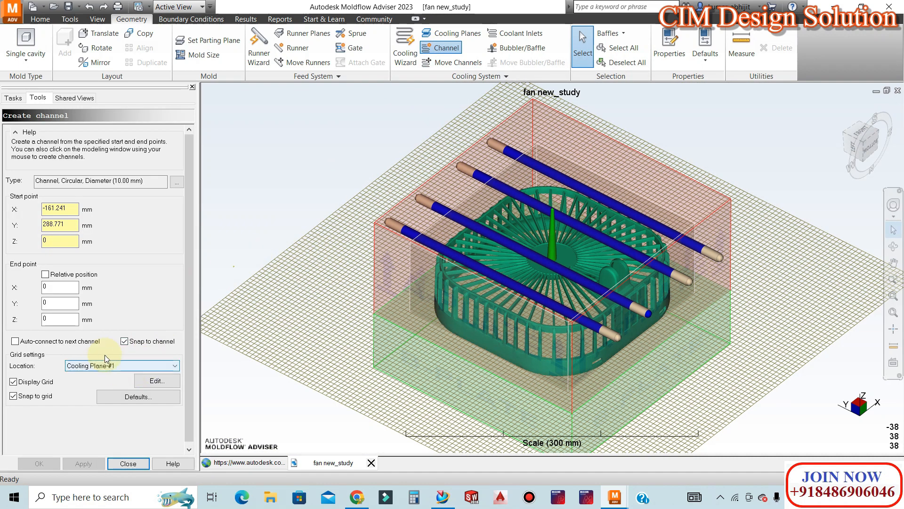
{"action": "middle_click_drag", "start_coordinate": [489, 233], "coordinate": [477, 212]}
{"action": "scroll", "coordinate": [416, 244], "scroll_direction": "down", "scroll_amount": 1}
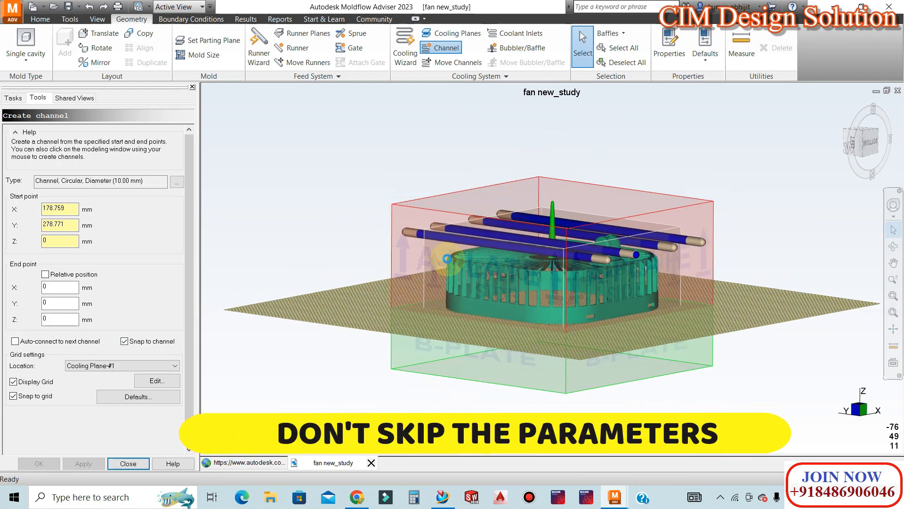
{"action": "scroll", "coordinate": [440, 257], "scroll_direction": "up", "scroll_amount": 1}
{"action": "scroll", "coordinate": [415, 250], "scroll_direction": "up", "scroll_amount": 2}
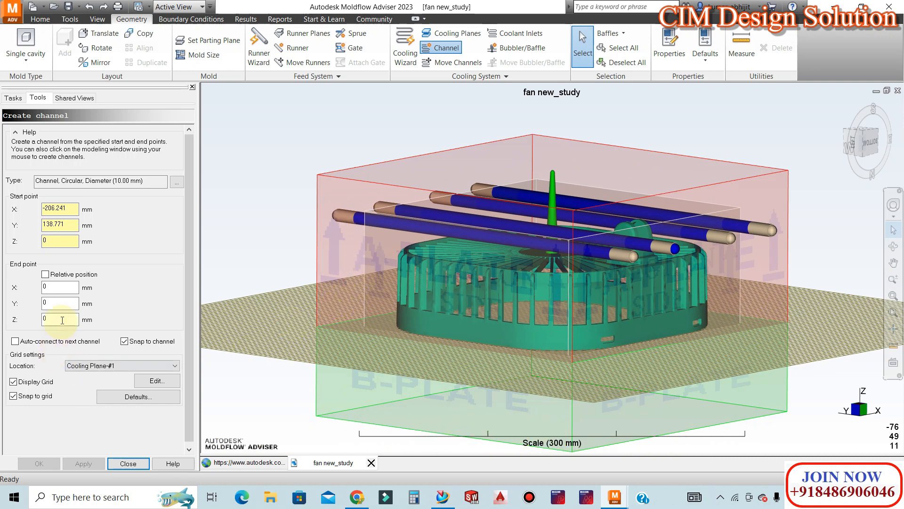
{"action": "left_click", "coordinate": [59, 240]}
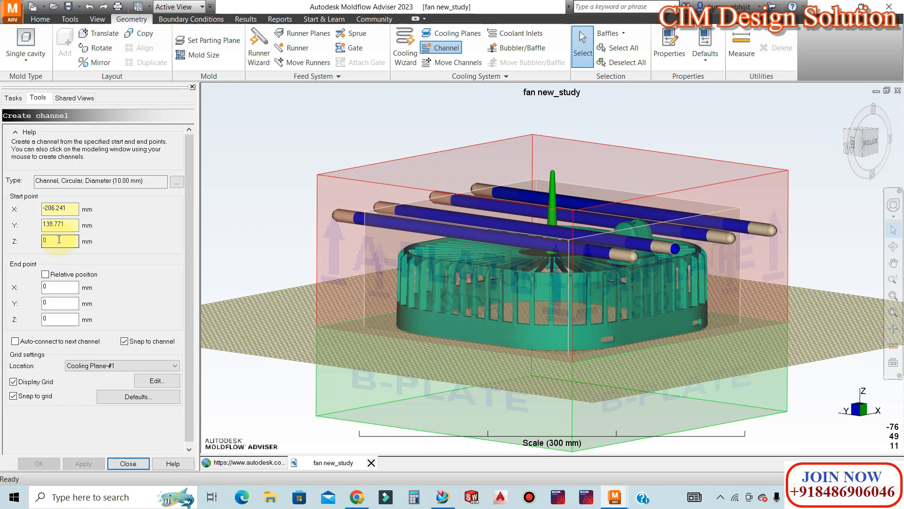
{"action": "key", "text": "Escape"}
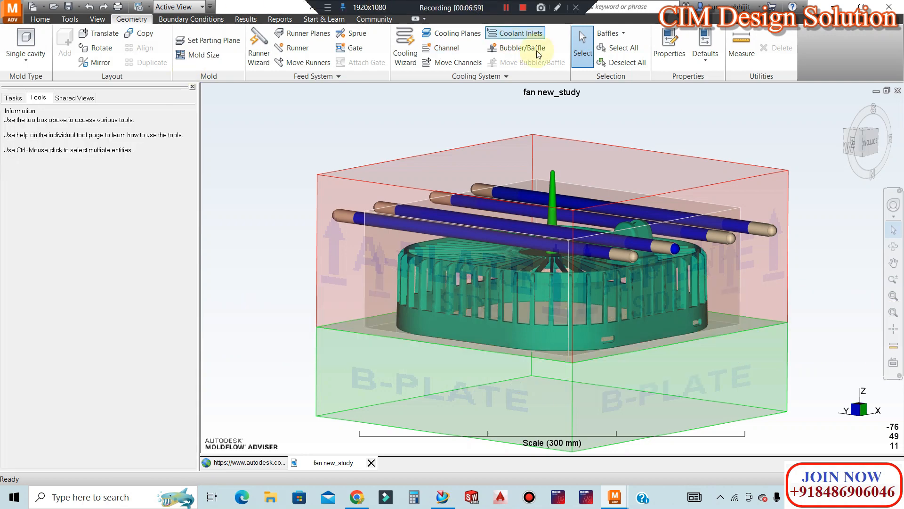
Set coolant inlets on the hose ends of the two outermost cooling channels, at X -82.5 and X 84.957 mm
{"action": "left_click", "coordinate": [508, 36]}
{"action": "mouse_move", "coordinate": [545, 115]}
{"action": "middle_mouse_down"}
{"action": "mouse_move", "coordinate": [632, 352]}
{"action": "mouse_move", "coordinate": [634, 400]}
{"action": "middle_mouse_up"}
{"action": "left_click", "coordinate": [618, 393]}
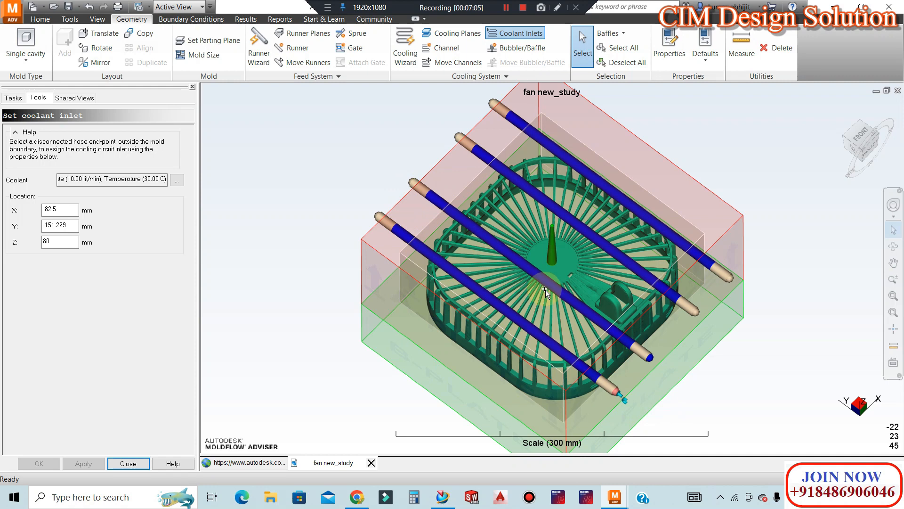
{"action": "left_click", "coordinate": [733, 278]}
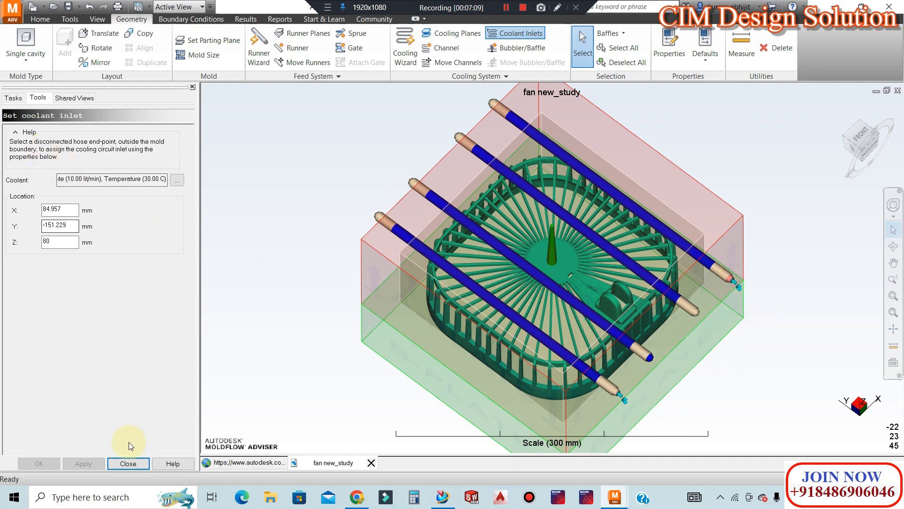
{"action": "left_click", "coordinate": [127, 463]}
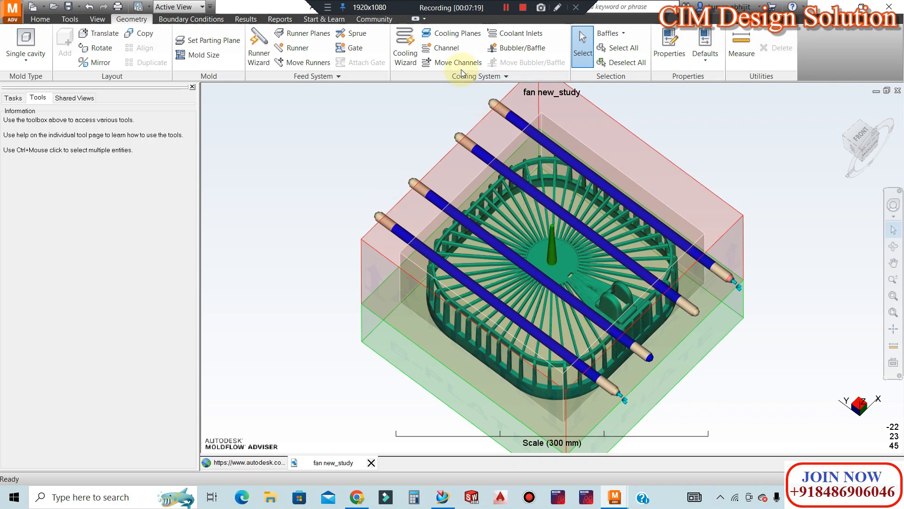
Join the four cooling channels into two adjacent pairs with 10 mm circular channels at the ends opposite the coolant inlets
{"action": "left_click", "coordinate": [443, 47]}
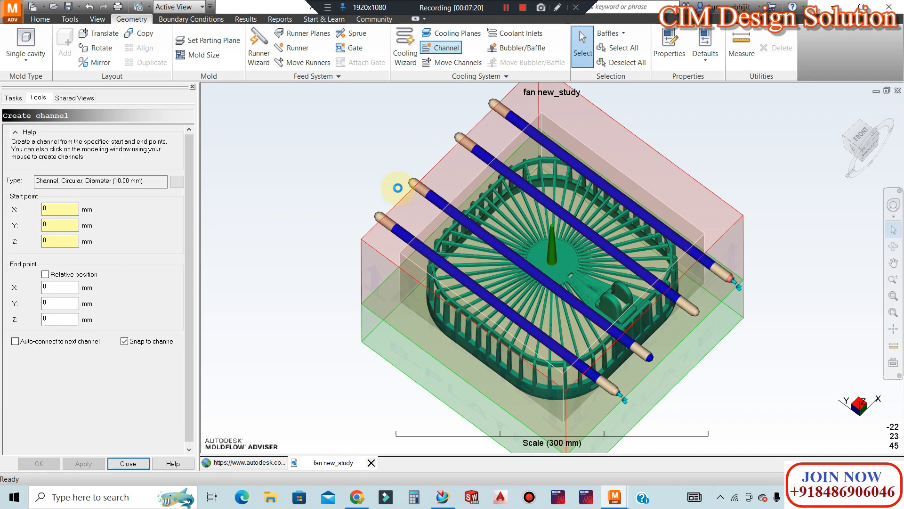
{"action": "left_click", "coordinate": [379, 216]}
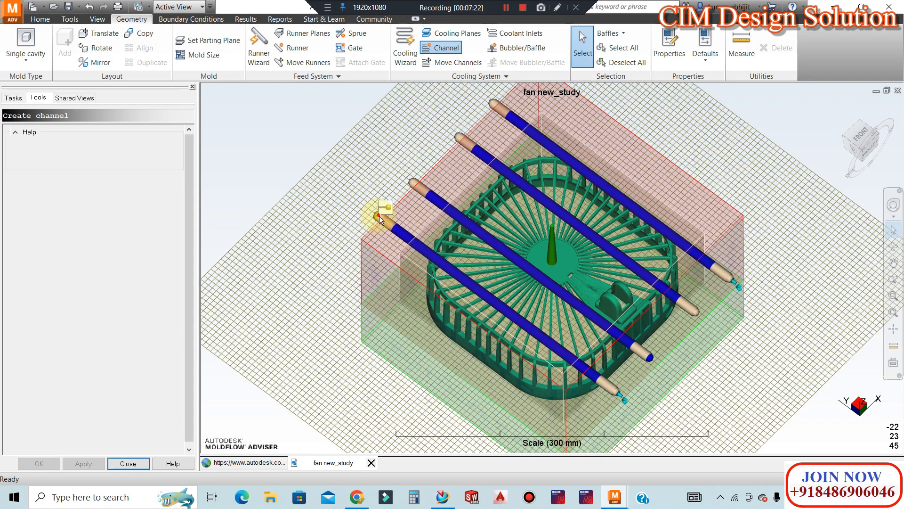
{"action": "left_click", "coordinate": [412, 182]}
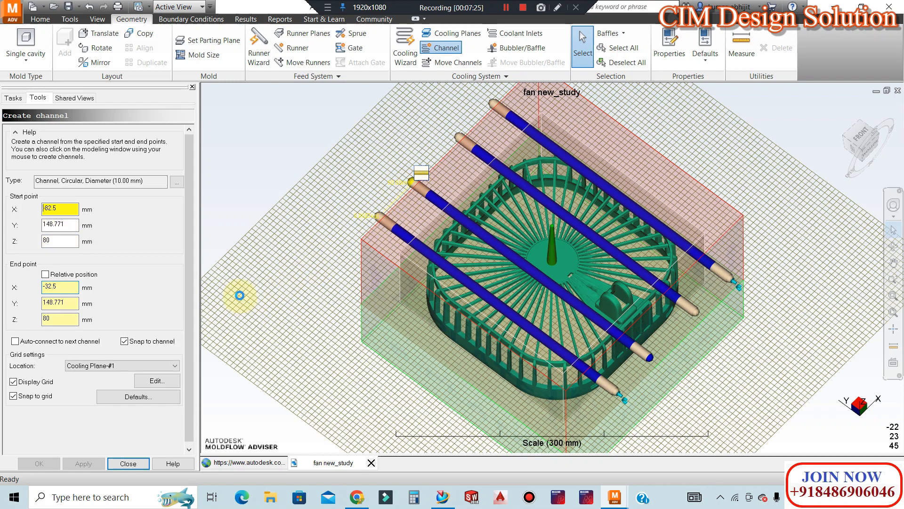
{"action": "left_click", "coordinate": [396, 207]}
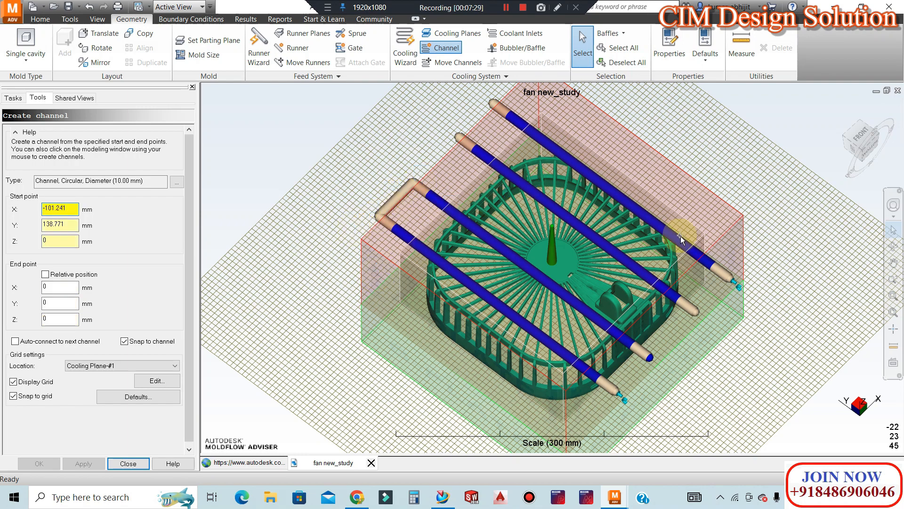
{"action": "left_click", "coordinate": [493, 105]}
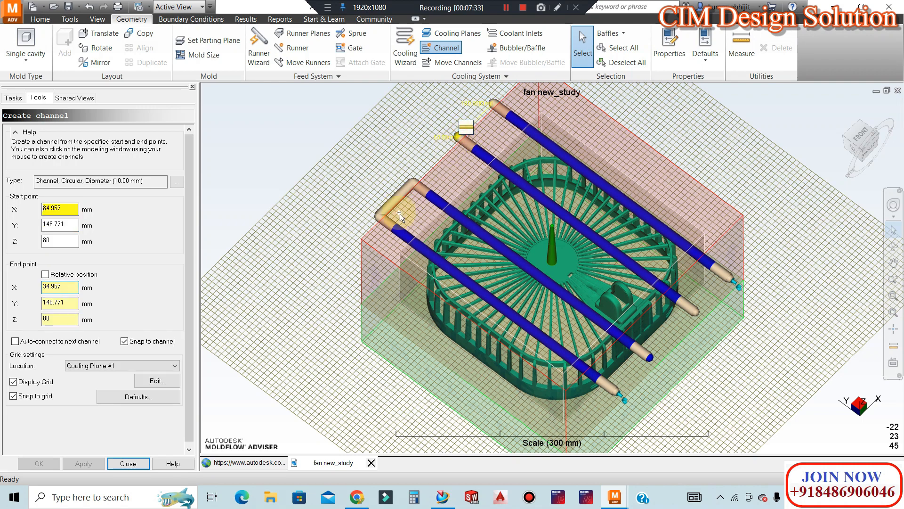
{"action": "left_click", "coordinate": [460, 137]}
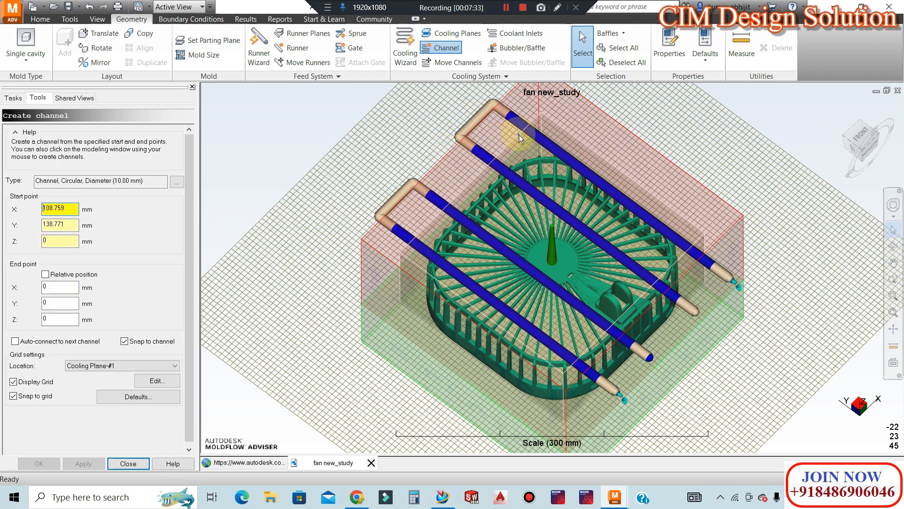
{"action": "left_click", "coordinate": [145, 467]}
{"action": "scroll", "coordinate": [473, 222], "scroll_direction": "down", "scroll_amount": 2}
{"action": "middle_click_drag", "start_coordinate": [527, 246], "coordinate": [625, 205]}
{"action": "scroll", "coordinate": [736, 283], "scroll_direction": "up", "scroll_amount": 2}
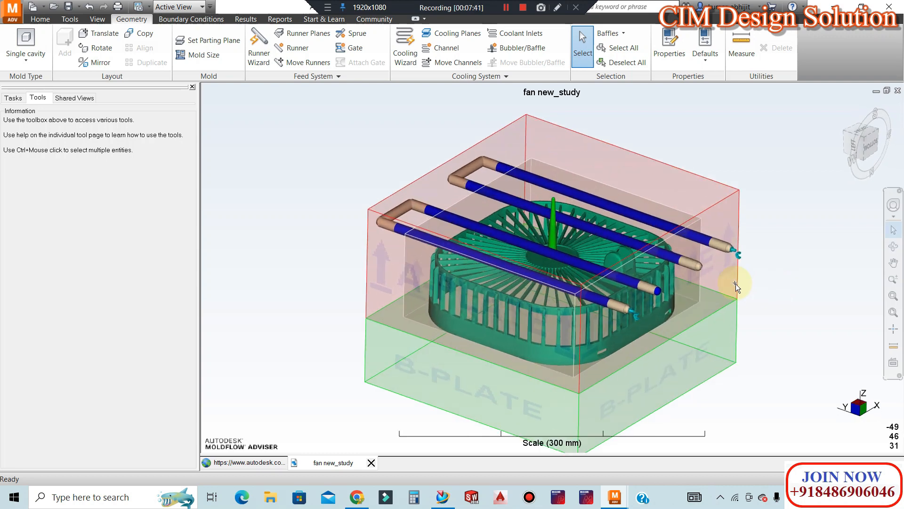
{"action": "left_click", "coordinate": [509, 51]}
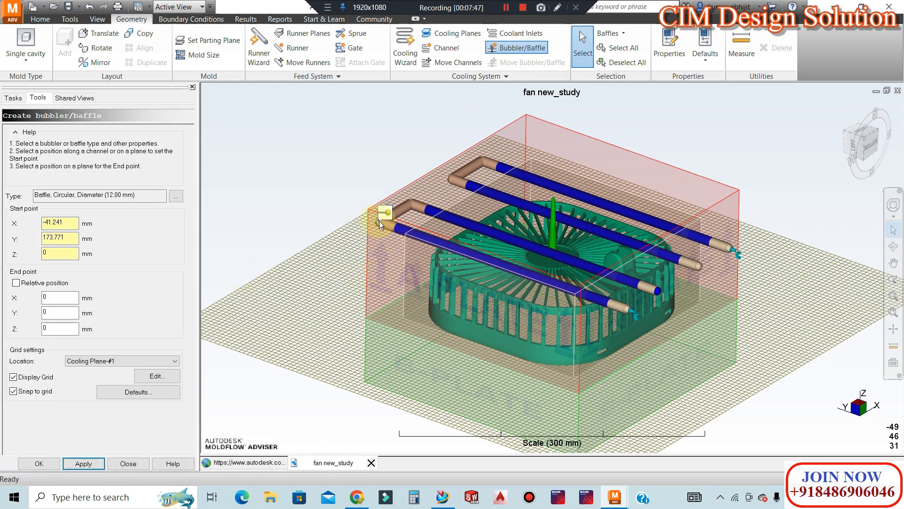
{"action": "middle_click_drag", "start_coordinate": [423, 266], "coordinate": [445, 231]}
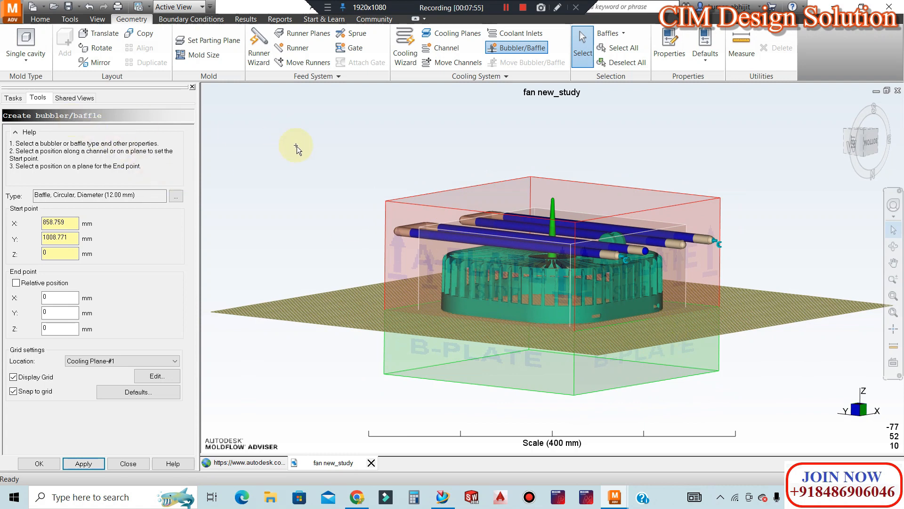
{"action": "key", "text": "Escape"}
{"action": "scroll", "coordinate": [529, 154], "scroll_direction": "down", "scroll_amount": 2}
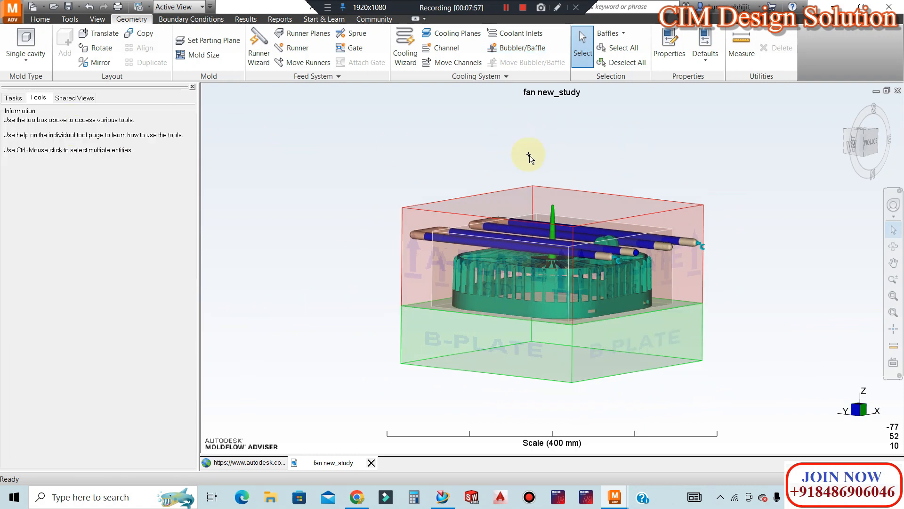
{"action": "scroll", "coordinate": [656, 231], "scroll_direction": "up", "scroll_amount": 2}
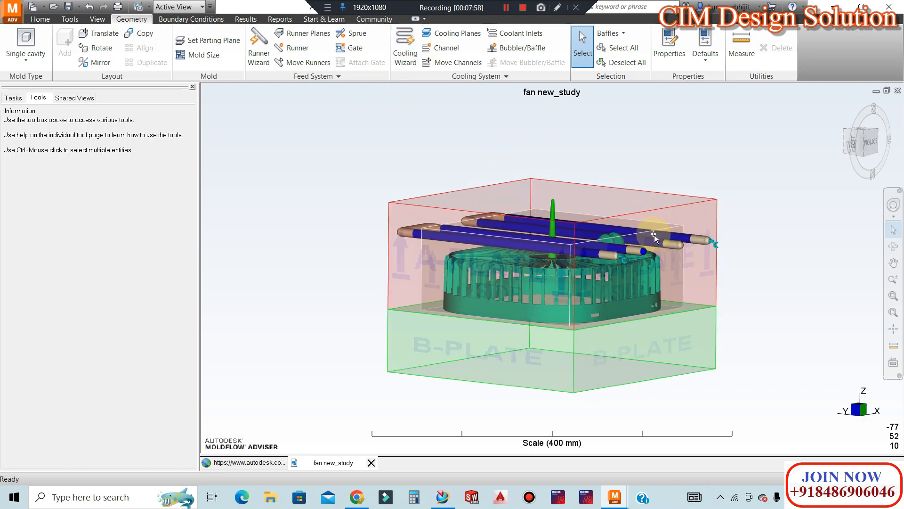
{"action": "scroll", "coordinate": [624, 253], "scroll_direction": "down", "scroll_amount": 1}
{"action": "scroll", "coordinate": [732, 273], "scroll_direction": "up", "scroll_amount": 1}
{"action": "scroll", "coordinate": [597, 188], "scroll_direction": "down", "scroll_amount": 1}
{"action": "middle_click_drag", "start_coordinate": [597, 188], "coordinate": [515, 151]}
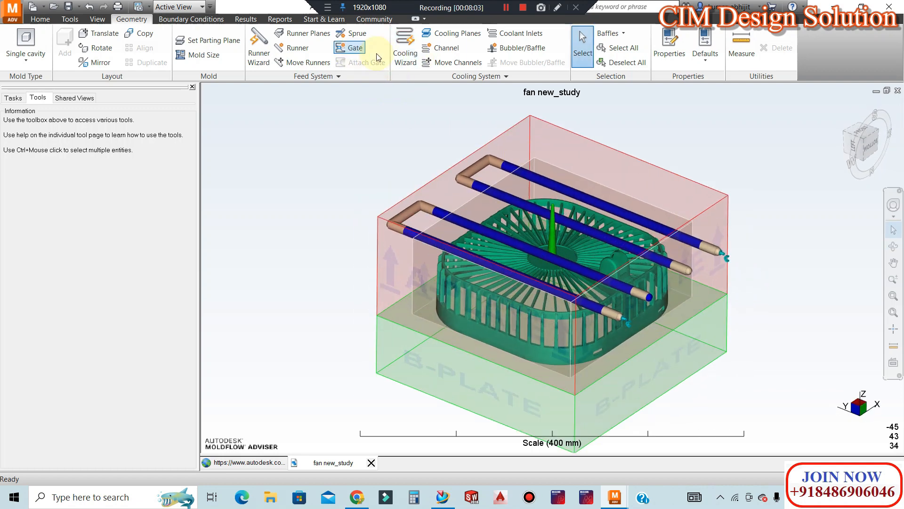
Discard the existing cooling system through the Cooling Wizard and set the new channel layout to Along Y-axis
{"action": "left_click", "coordinate": [405, 47]}
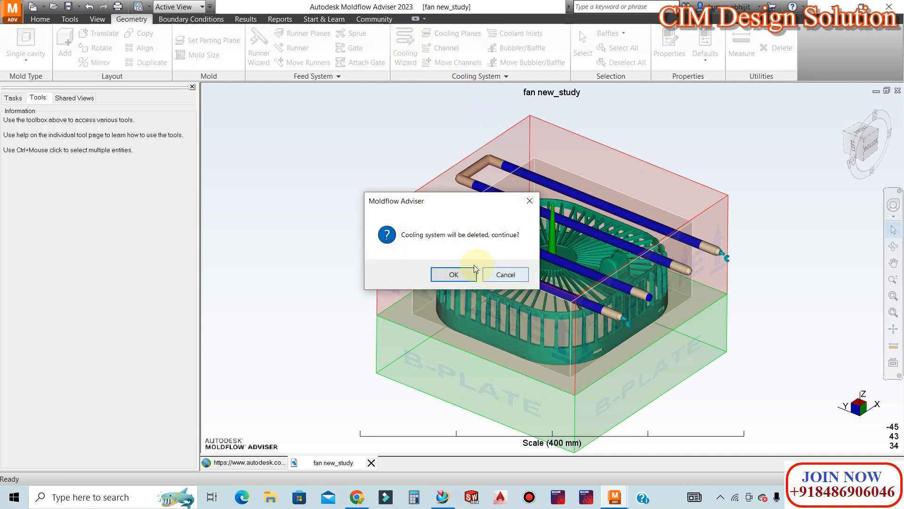
{"action": "left_click", "coordinate": [454, 273]}
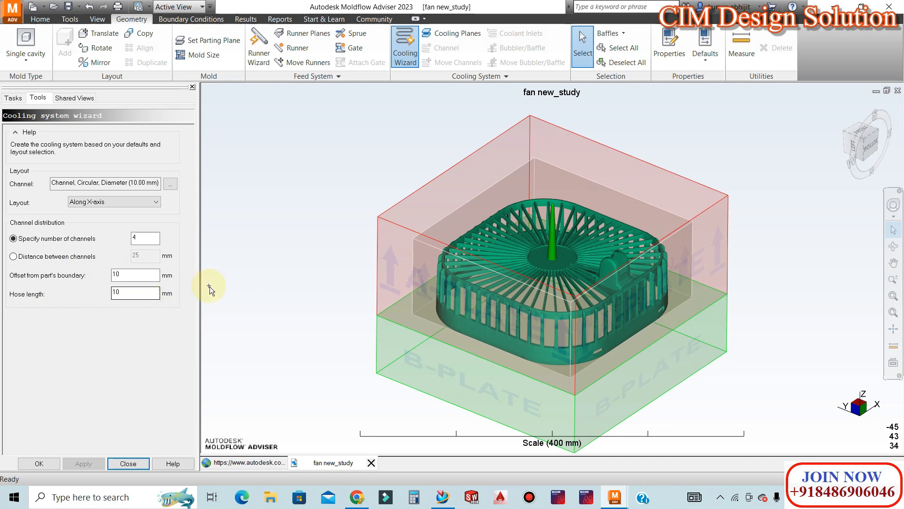
{"action": "scroll", "coordinate": [417, 277], "scroll_direction": "down", "scroll_amount": 2}
{"action": "scroll", "coordinate": [629, 310], "scroll_direction": "up", "scroll_amount": 1}
{"action": "scroll", "coordinate": [629, 310], "scroll_direction": "up", "scroll_amount": 1}
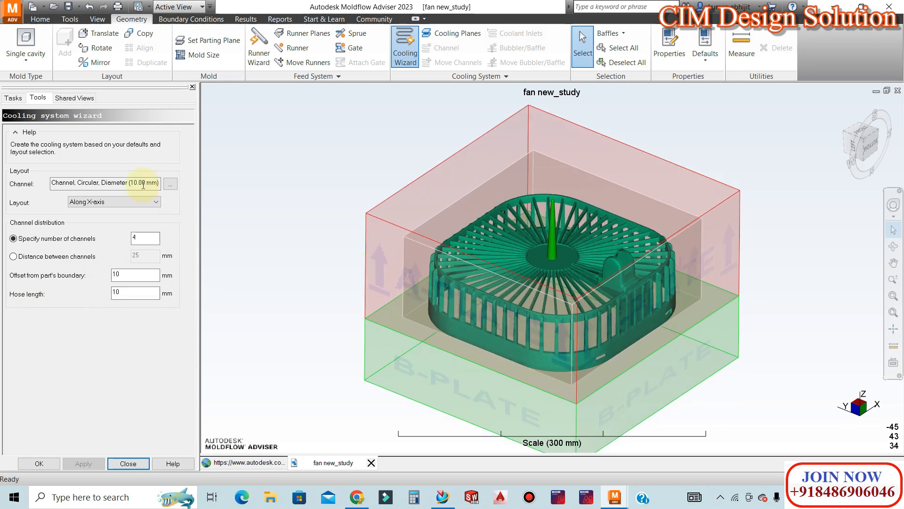
{"action": "left_click", "coordinate": [117, 201]}
{"action": "left_click", "coordinate": [99, 218]}
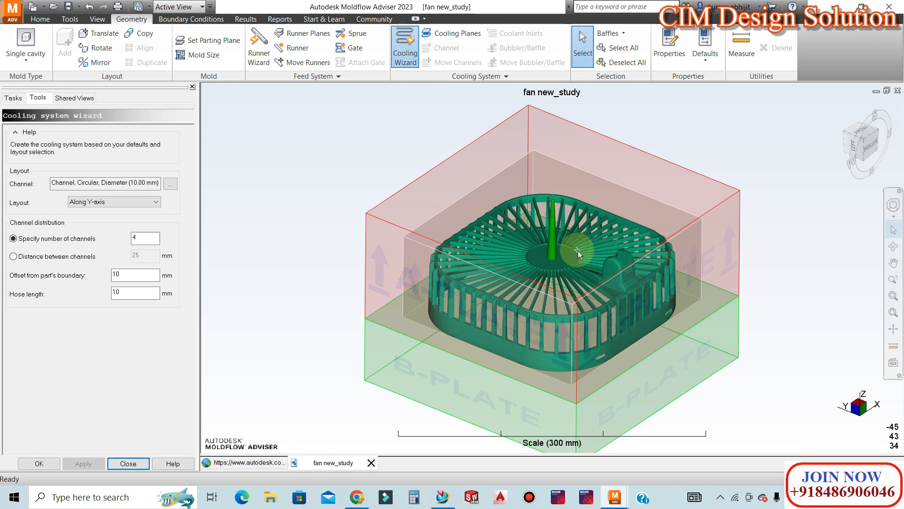
{"action": "left_click", "coordinate": [117, 200]}
{"action": "left_click", "coordinate": [114, 201]}
Review the wizard's channel type and diameter options, keeping the circular 10 mm channel
{"action": "left_click", "coordinate": [171, 184]}
{"action": "double_click", "coordinate": [103, 205]}
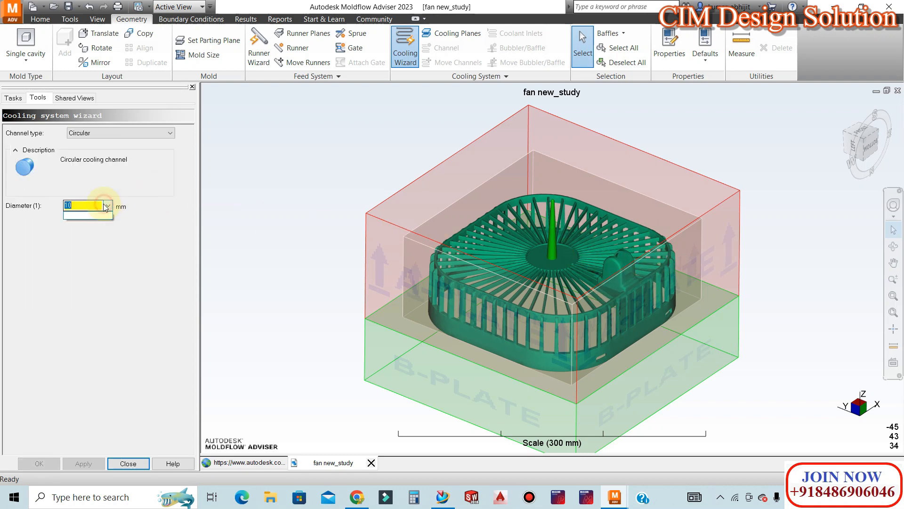
{"action": "left_click", "coordinate": [127, 133]}
{"action": "left_click", "coordinate": [111, 141]}
{"action": "left_click", "coordinate": [111, 137]}
{"action": "left_click", "coordinate": [100, 144]}
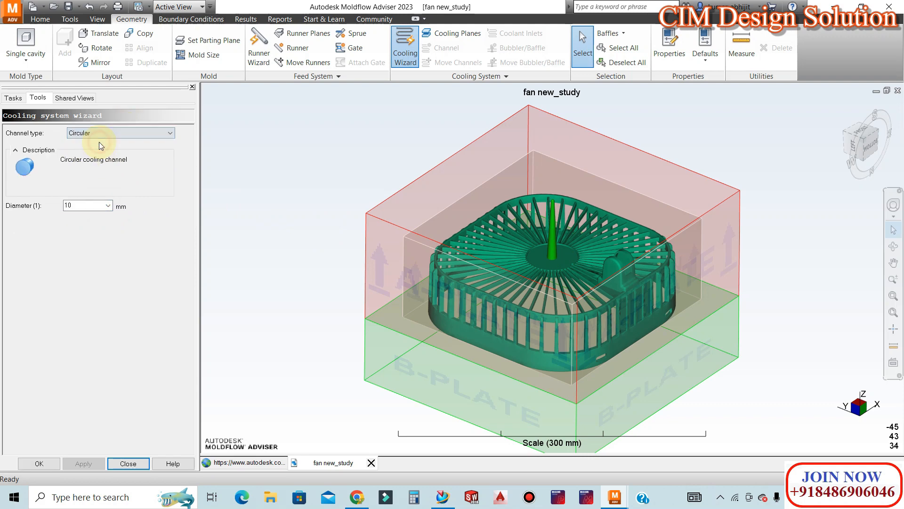
{"action": "left_click", "coordinate": [123, 463]}
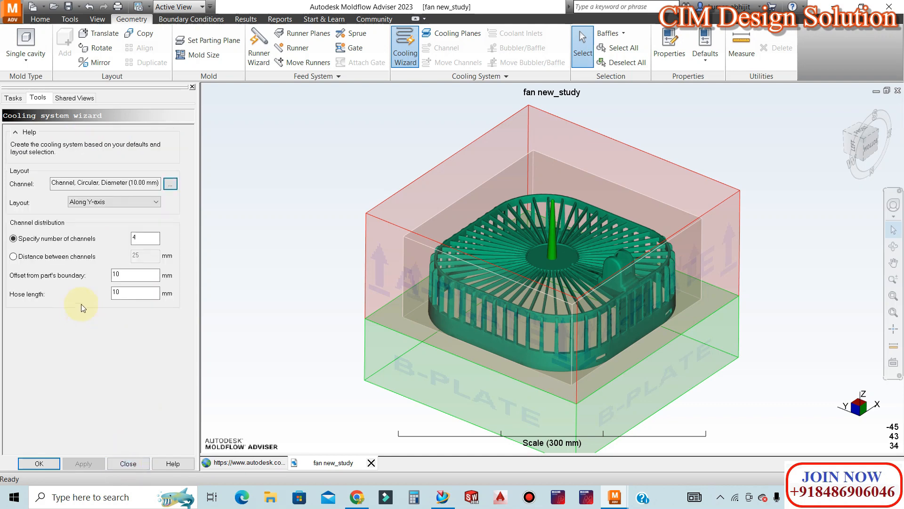
Generate four 10 mm cooling channels along the Y-axis with 10 mm part offset and 10 mm hose length, and inspect them from the side
{"action": "left_click", "coordinate": [43, 463]}
{"action": "middle_click_drag", "start_coordinate": [484, 255], "coordinate": [535, 204]}
{"action": "scroll", "coordinate": [535, 203], "scroll_direction": "down", "scroll_amount": 1}
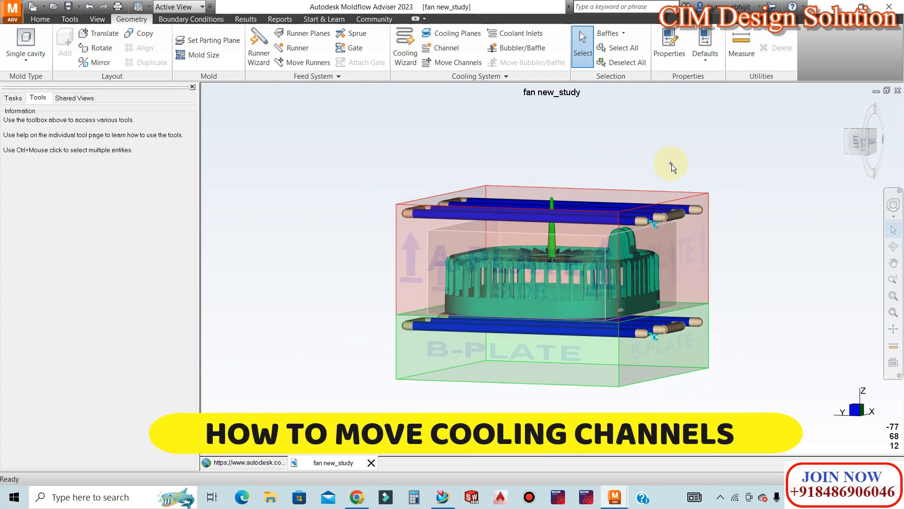
{"action": "scroll", "coordinate": [672, 273], "scroll_direction": "up", "scroll_amount": 1}
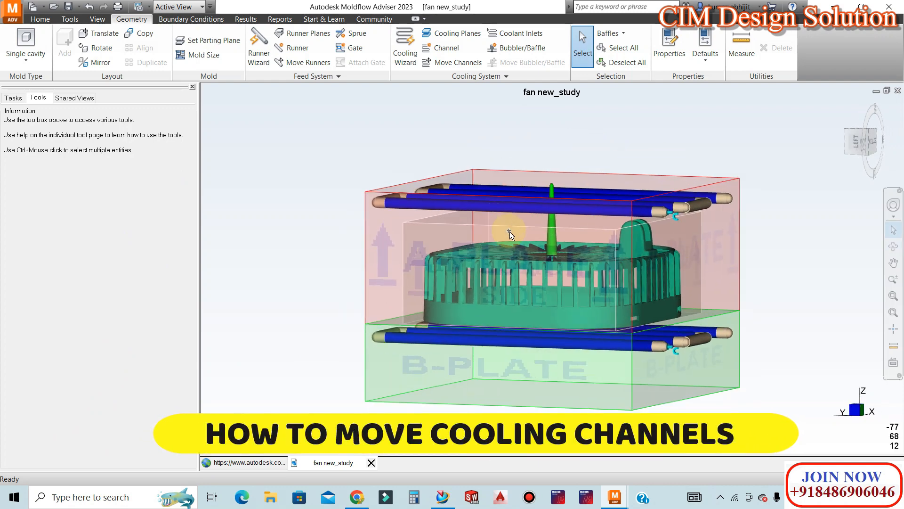
Move the A-plate cooling channels by setting the Z depth of Cooling Plane-#1 to 80 mm
{"action": "left_click", "coordinate": [454, 34]}
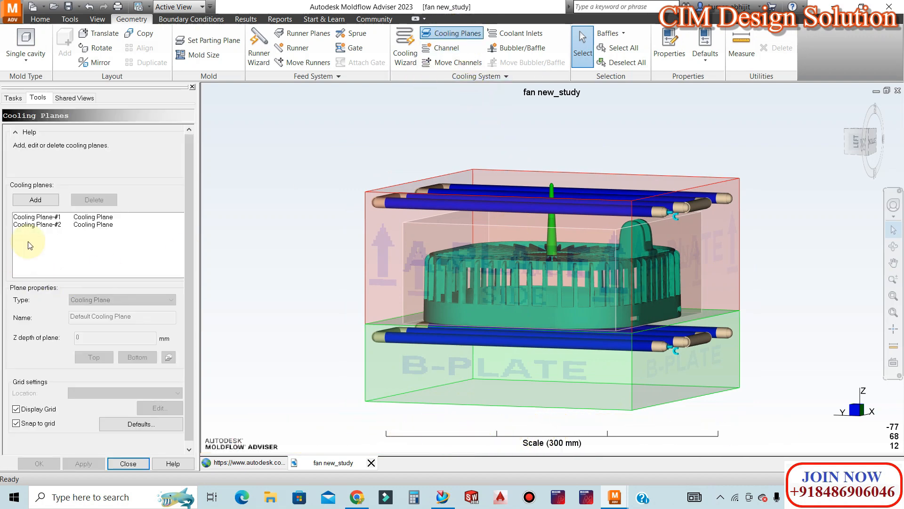
{"action": "left_click", "coordinate": [43, 218]}
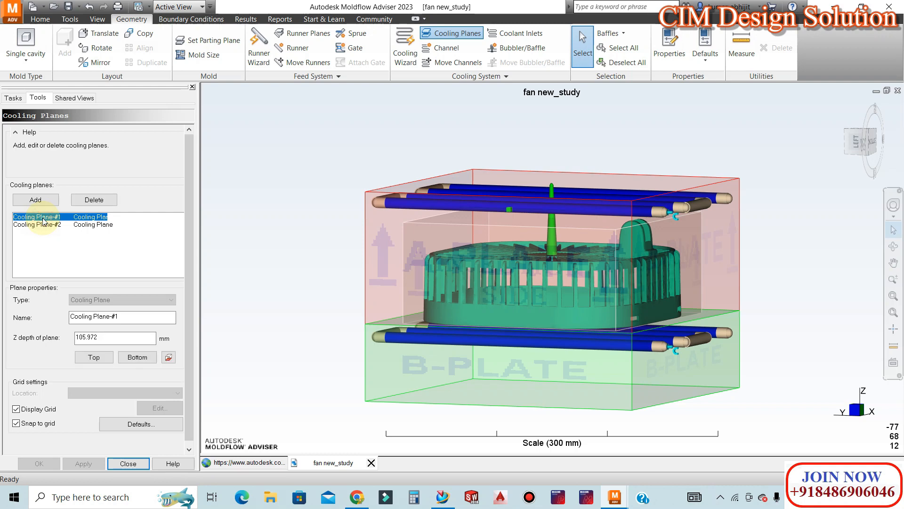
{"action": "double_click", "coordinate": [104, 338]}
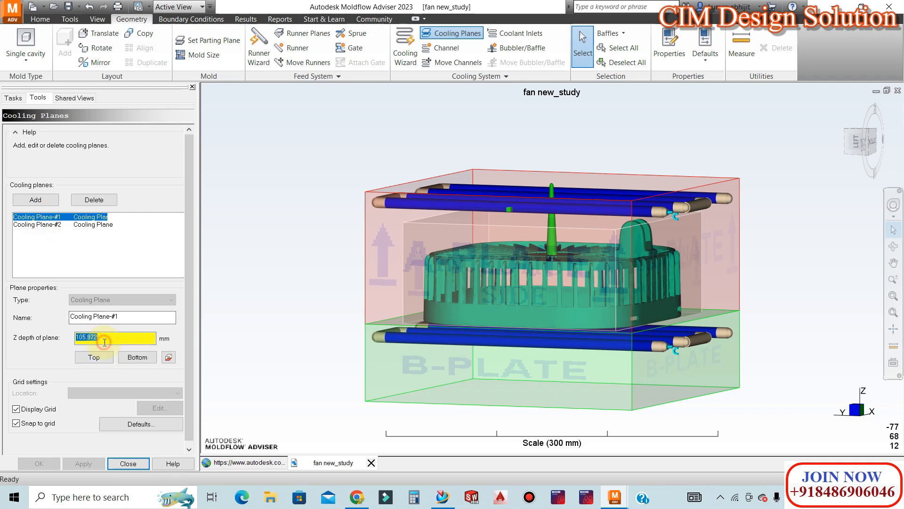
{"action": "type", "text": "80"}
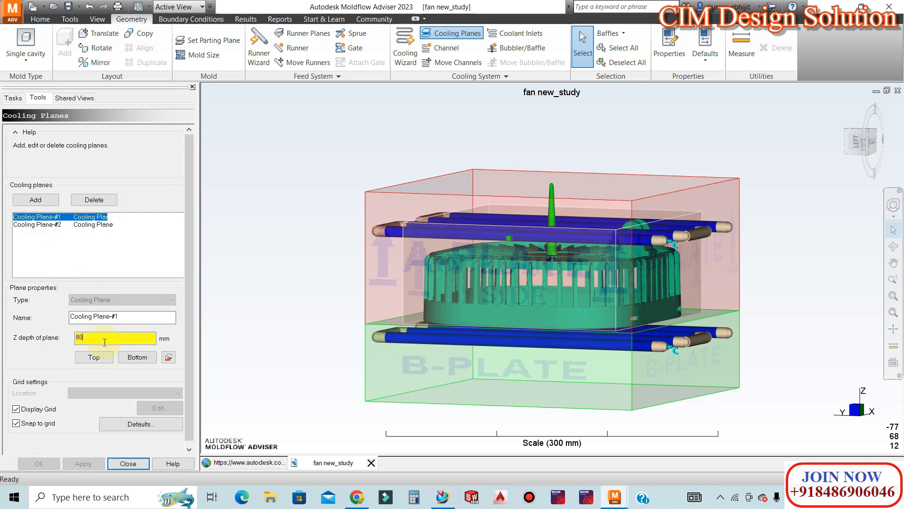
Set the Z depth of Cooling Plane-#2 to -20 mm, close the cooling planes settings and inspect the moved channels
{"action": "left_click", "coordinate": [47, 225]}
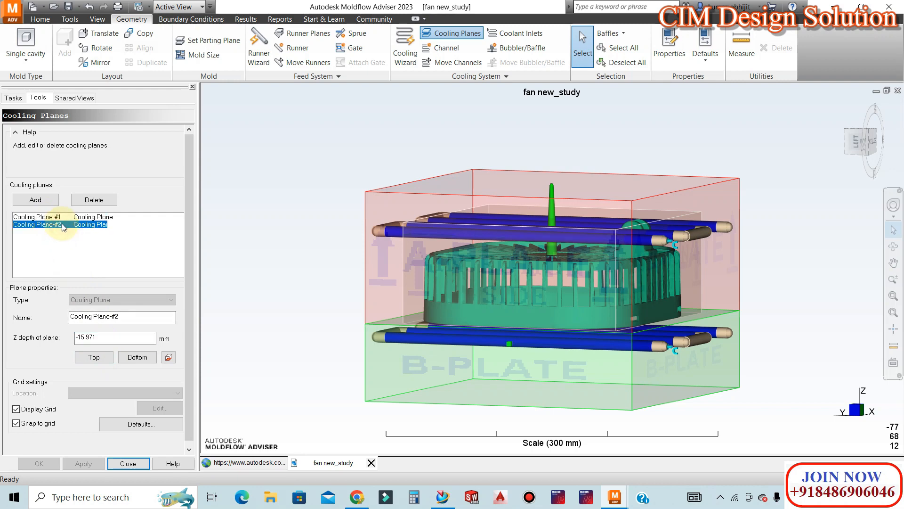
{"action": "left_click", "coordinate": [110, 337]}
{"action": "double_click", "coordinate": [110, 337]}
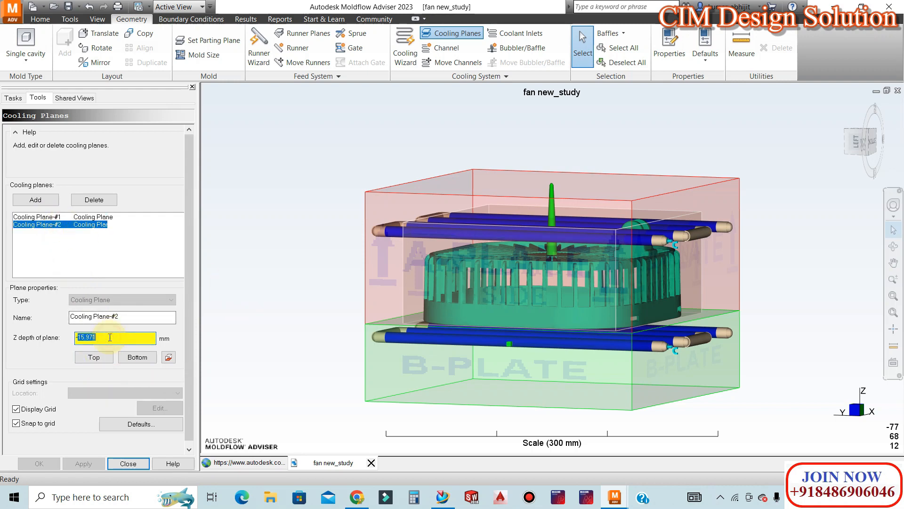
{"action": "type", "text": "-20"}
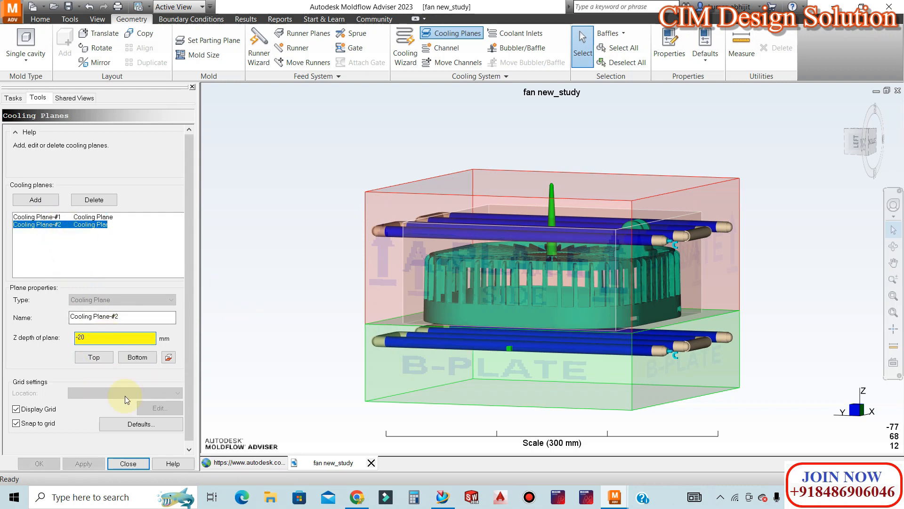
{"action": "left_click", "coordinate": [126, 464]}
{"action": "middle_click_drag", "start_coordinate": [374, 141], "coordinate": [621, 286]}
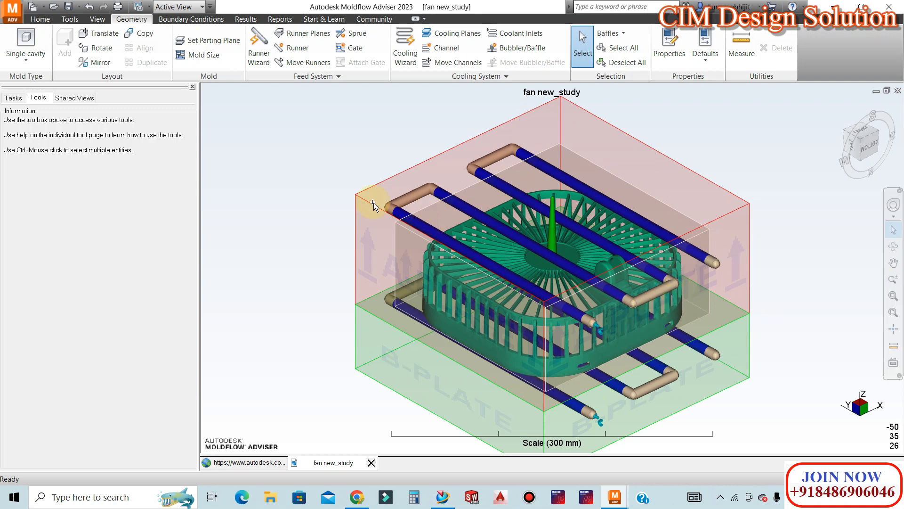
{"action": "scroll", "coordinate": [572, 281], "scroll_direction": "down", "scroll_amount": 2}
{"action": "scroll", "coordinate": [699, 310], "scroll_direction": "up", "scroll_amount": 3}
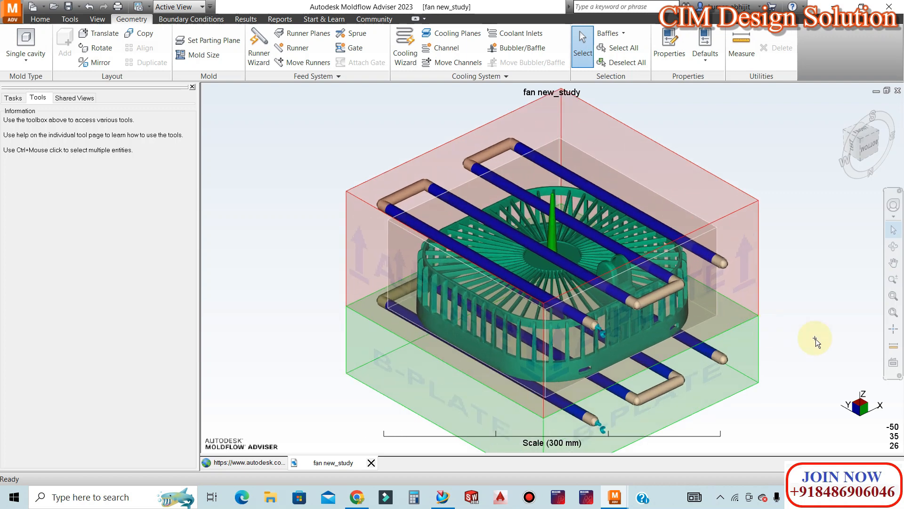
{"action": "scroll", "coordinate": [324, 177], "scroll_direction": "down", "scroll_amount": 1}
{"action": "scroll", "coordinate": [758, 324], "scroll_direction": "up", "scroll_amount": 1}
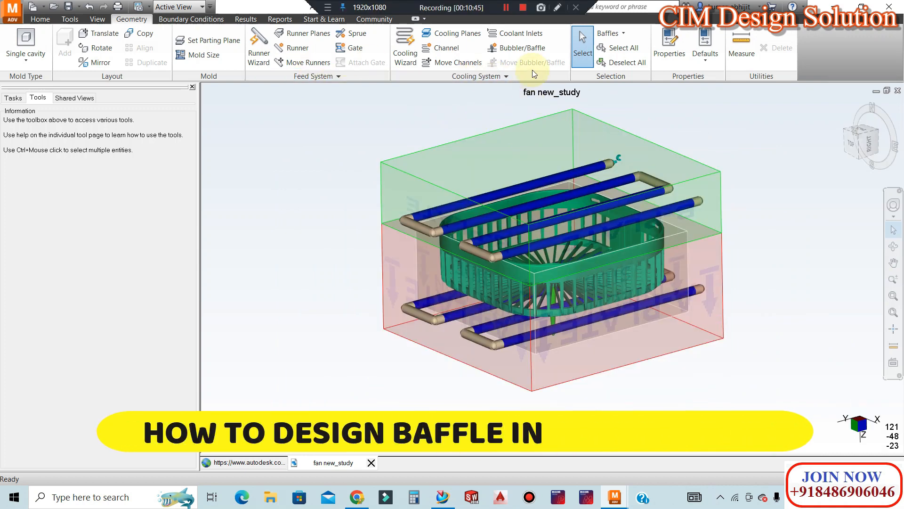
Start a 12 mm circular baffle on a B-plate cooling channel at X -27.241, Y -53.088, Z -20 mm
{"action": "left_click", "coordinate": [523, 48]}
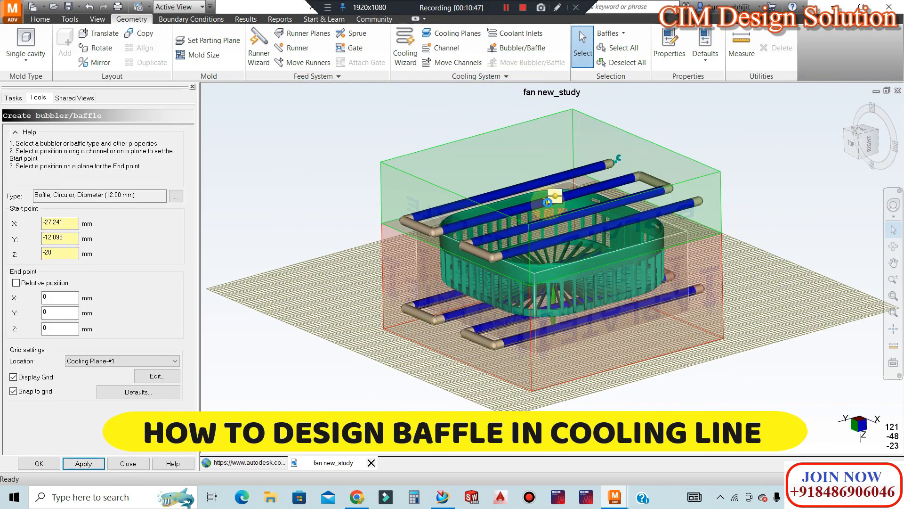
{"action": "left_click", "coordinate": [549, 204]}
{"action": "middle_click_drag", "start_coordinate": [627, 264], "coordinate": [587, 221]}
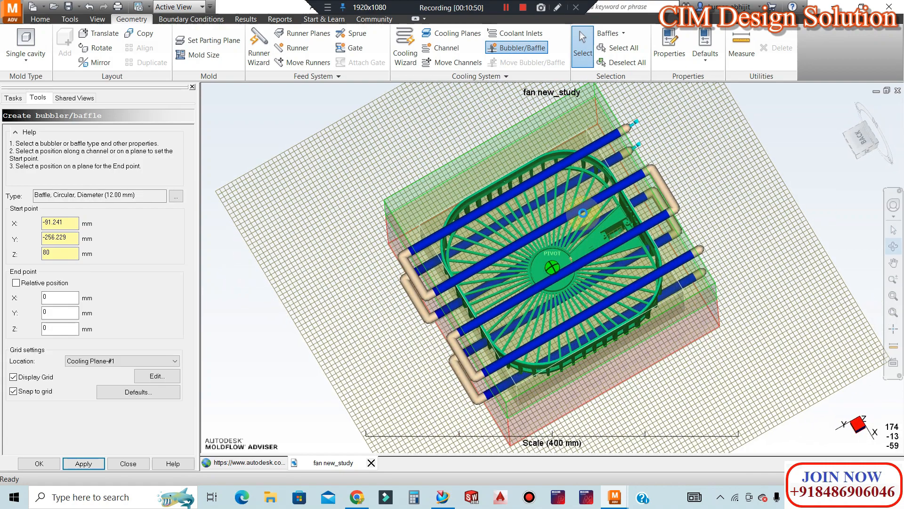
{"action": "left_click", "coordinate": [582, 209]}
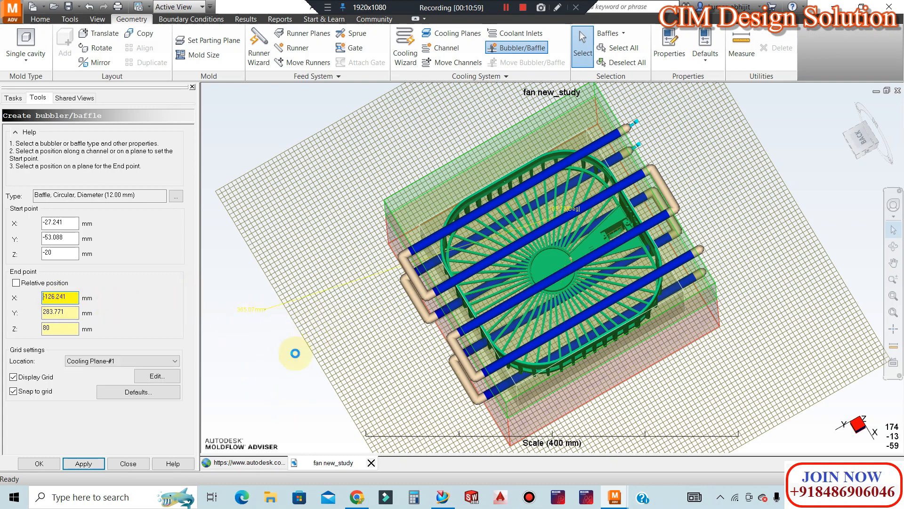
Create the baffle with its end point at X -27.241, Y -53.088, Z 0 mm
{"action": "double_click", "coordinate": [72, 298]}
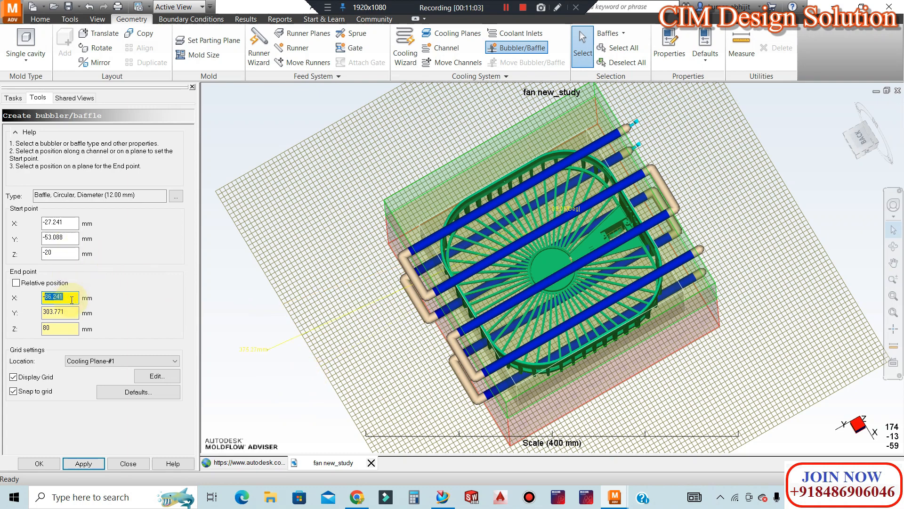
{"action": "type", "text": "27"}
{"action": "left_click", "coordinate": [44, 297]}
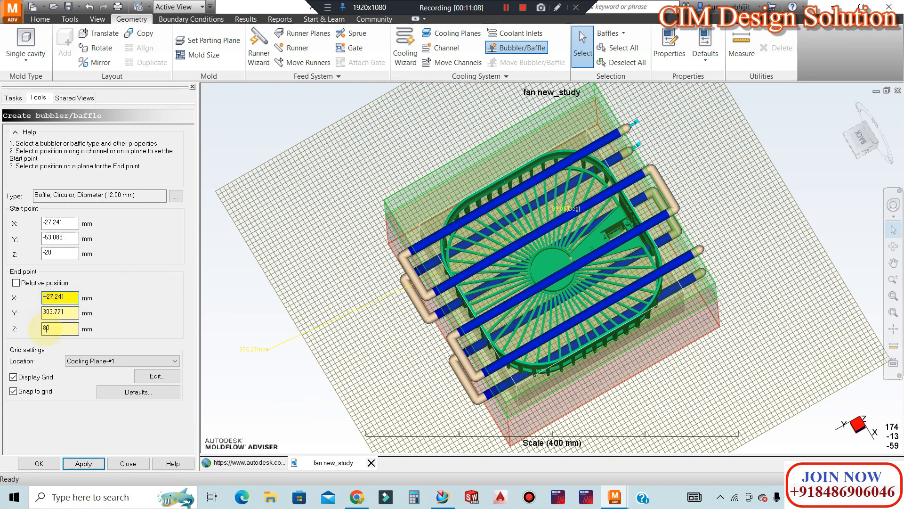
{"action": "key", "text": "BackSpace"}
{"action": "double_click", "coordinate": [72, 313]}
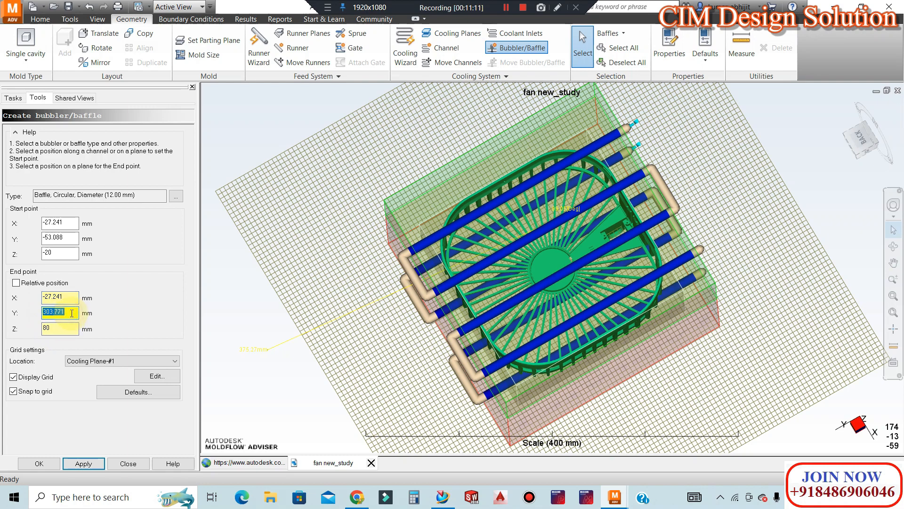
{"action": "type", "text": "-53.088"}
{"action": "double_click", "coordinate": [59, 330]}
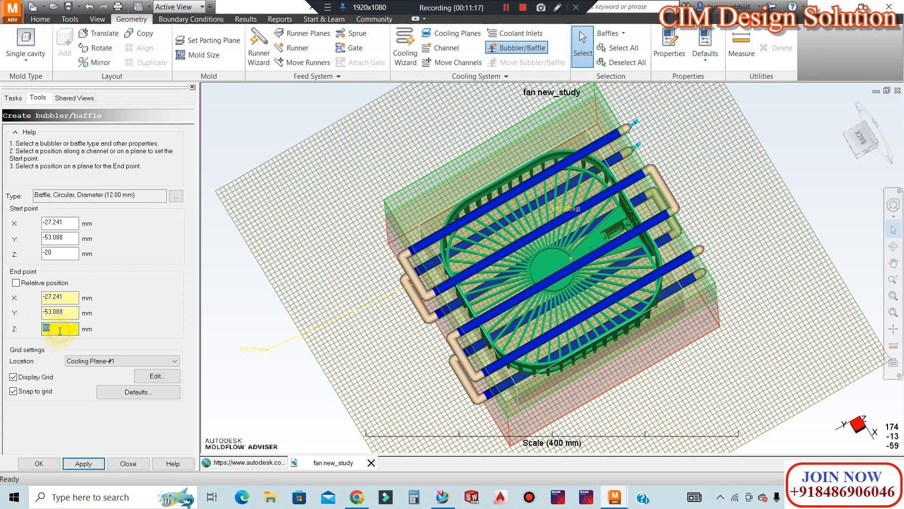
{"action": "type", "text": "0"}
{"action": "key", "text": "Return"}
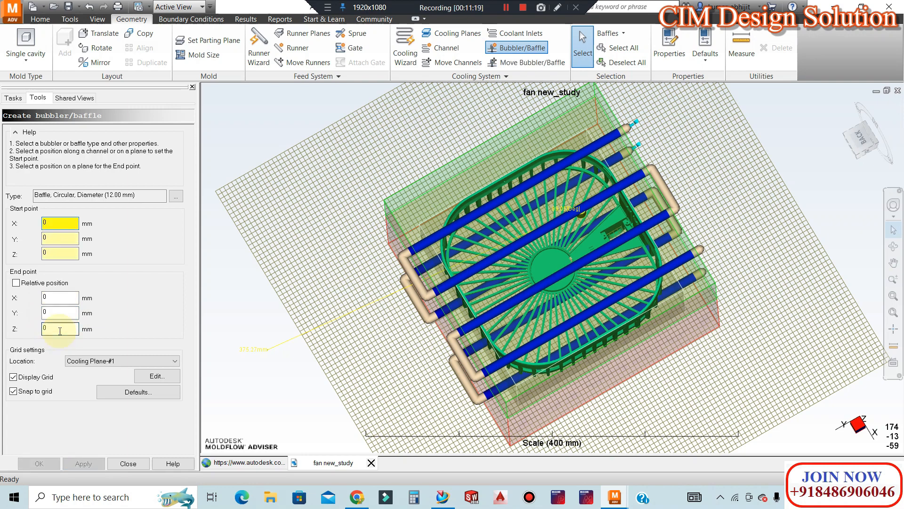
Try to set a baffle start point with a Z value of 60 mm, and leave the baffle tool
{"action": "middle_click_drag", "start_coordinate": [577, 230], "coordinate": [602, 190]}
{"action": "scroll", "coordinate": [594, 192], "scroll_direction": "up", "scroll_amount": 2}
{"action": "left_click", "coordinate": [55, 331]}
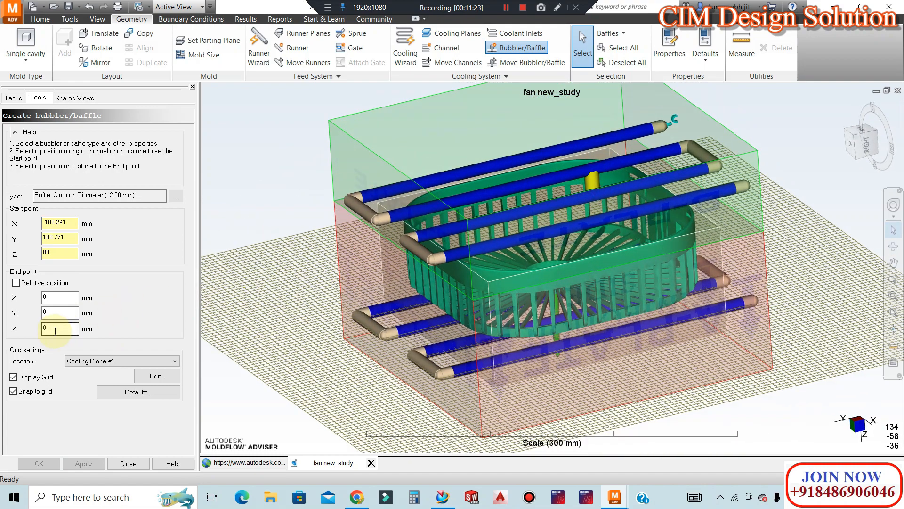
{"action": "double_click", "coordinate": [66, 252]}
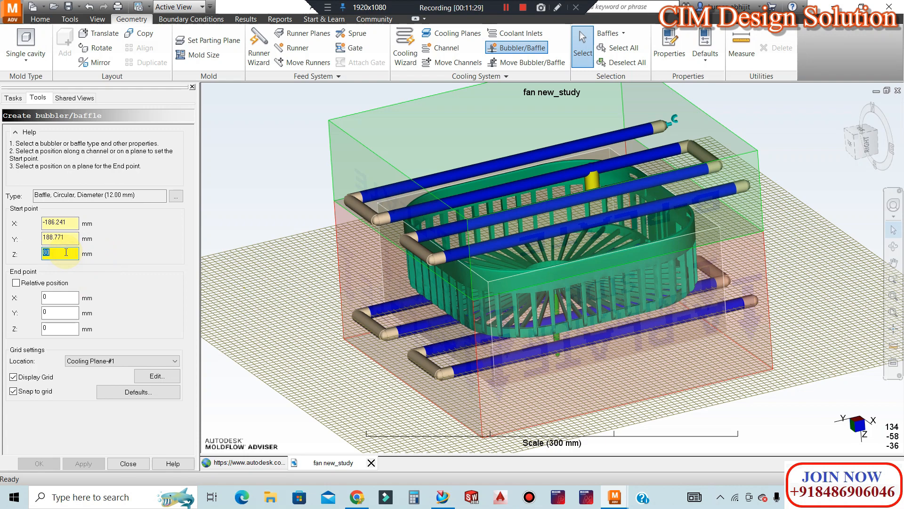
{"action": "type", "text": "60"}
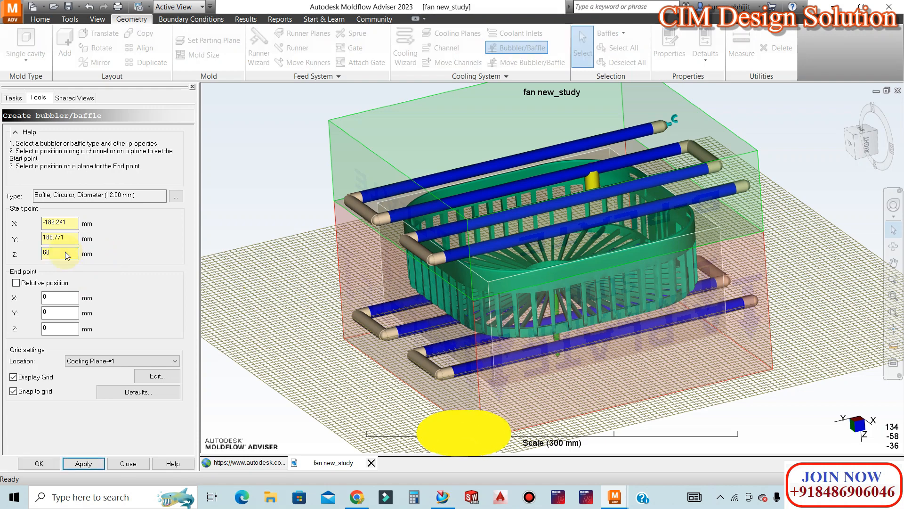
{"action": "key", "text": "Return"}
{"action": "left_click", "coordinate": [523, 274]}
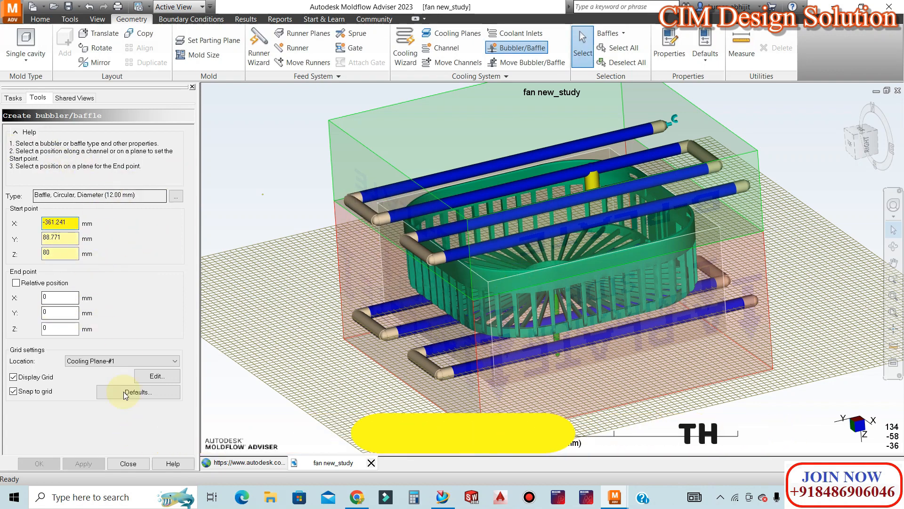
{"action": "left_click", "coordinate": [128, 463]}
Inspect the baffle from the side and review the bubbler/baffle channel type and diameter options
{"action": "mouse_move", "coordinate": [589, 228]}
{"action": "middle_mouse_down"}
{"action": "mouse_move", "coordinate": [606, 440]}
{"action": "mouse_move", "coordinate": [588, 424]}
{"action": "mouse_move", "coordinate": [587, 290]}
{"action": "middle_mouse_up"}
{"action": "scroll", "coordinate": [594, 323], "scroll_direction": "up", "scroll_amount": 2}
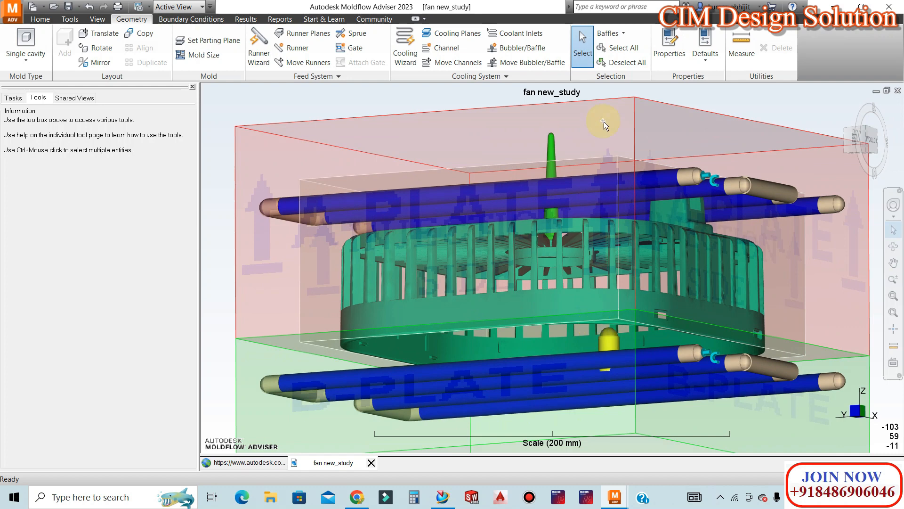
{"action": "left_click", "coordinate": [518, 47]}
{"action": "left_click", "coordinate": [266, 140]}
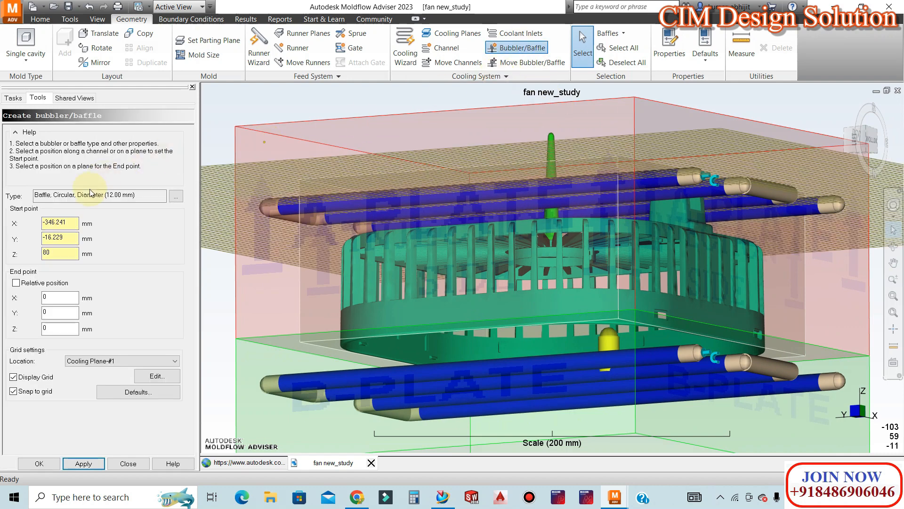
{"action": "left_click", "coordinate": [177, 197]}
{"action": "left_click", "coordinate": [108, 207]}
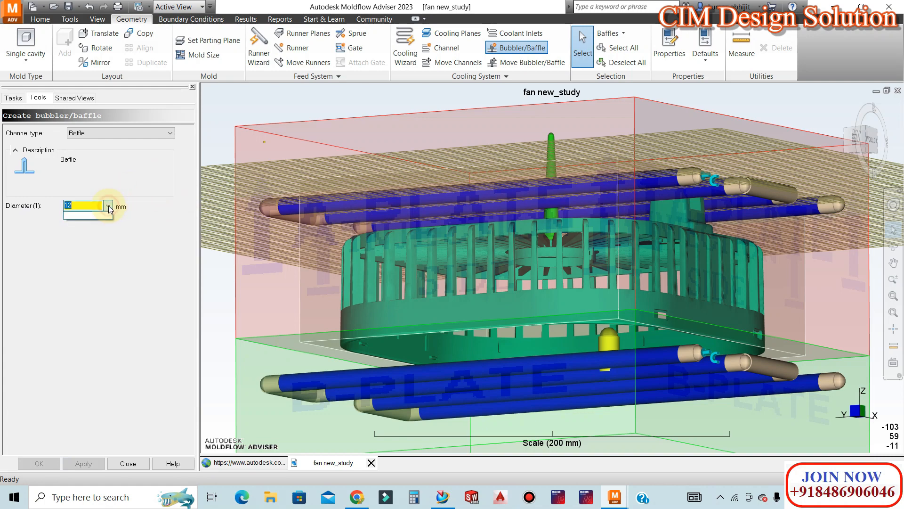
{"action": "left_click", "coordinate": [154, 168]}
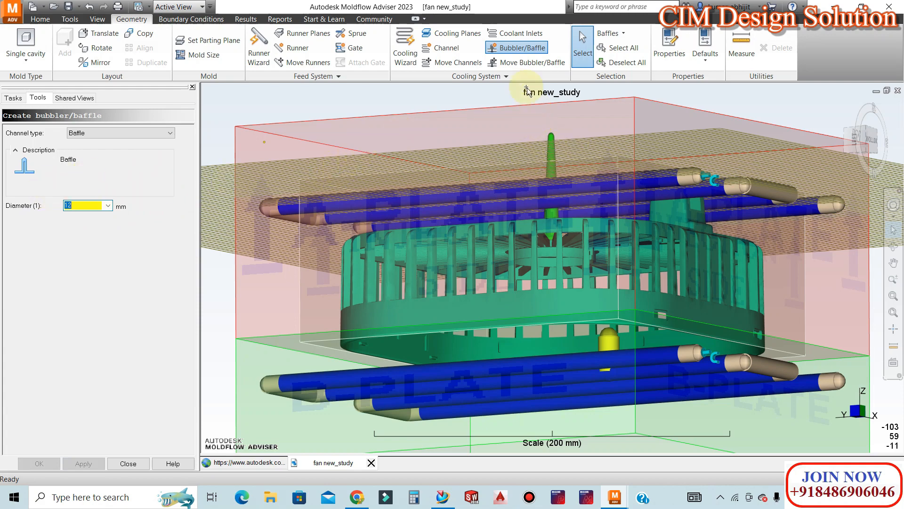
Try to reposition the baffle with Move Bubbler/Baffle, leave the command and view the whole mold
{"action": "left_click", "coordinate": [532, 62]}
{"action": "mouse_move", "coordinate": [609, 343]}
{"action": "left_mouse_down"}
{"action": "mouse_move", "coordinate": [623, 360]}
{"action": "mouse_move", "coordinate": [612, 338]}
{"action": "mouse_move", "coordinate": [611, 349]}
{"action": "left_mouse_up"}
{"action": "key", "text": "Escape"}
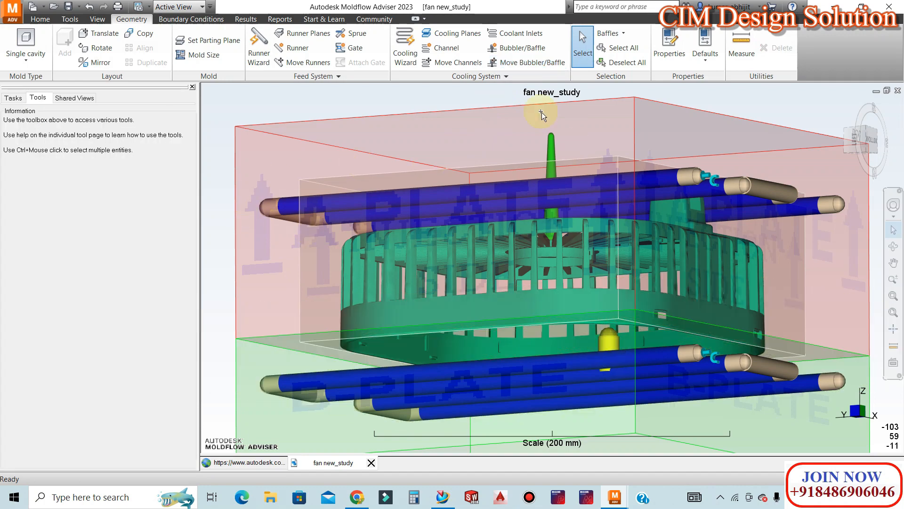
{"action": "scroll", "coordinate": [658, 284], "scroll_direction": "down", "scroll_amount": 6}
{"action": "middle_click_drag", "start_coordinate": [638, 228], "coordinate": [618, 275]}
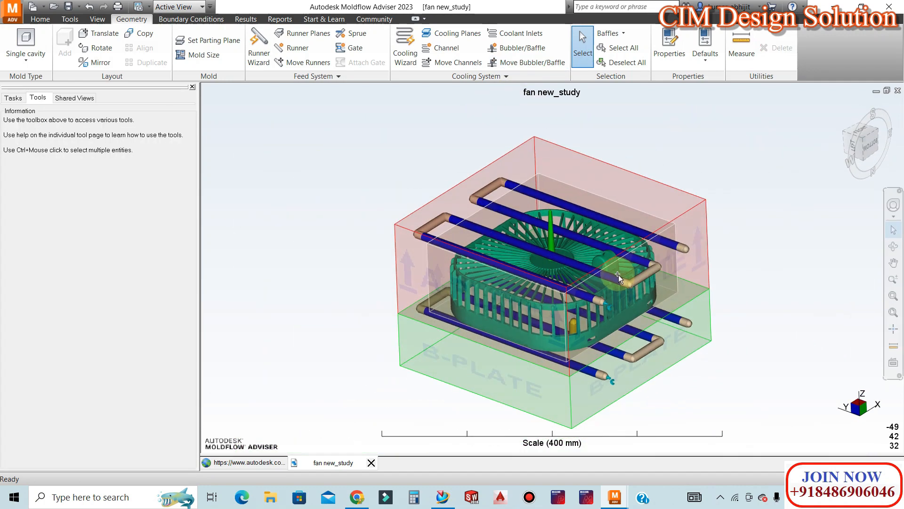
Undo the baffle creation and check the remaining cooling channels
{"action": "key", "text": "ctrl+z"}
{"action": "scroll", "coordinate": [598, 370], "scroll_direction": "up", "scroll_amount": 2}
{"action": "middle_click_drag", "start_coordinate": [588, 366], "coordinate": [562, 317]}
{"action": "scroll", "coordinate": [569, 273], "scroll_direction": "down", "scroll_amount": 2}
{"action": "scroll", "coordinate": [756, 323], "scroll_direction": "up", "scroll_amount": 1}
{"action": "middle_click_drag", "start_coordinate": [756, 323], "coordinate": [746, 321]}
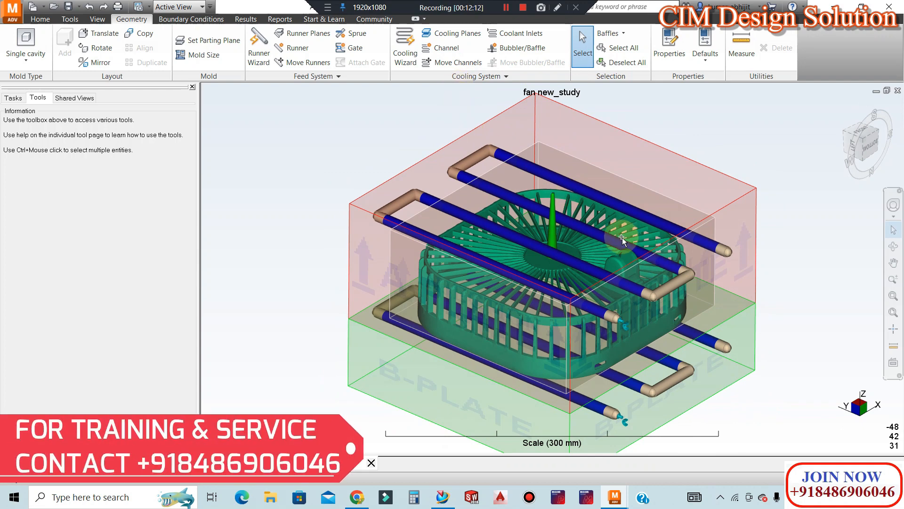
Select Novodur M204: Styrolution ABS India Limited from the commonly used materials and check the trade name options
{"action": "left_click", "coordinate": [40, 19]}
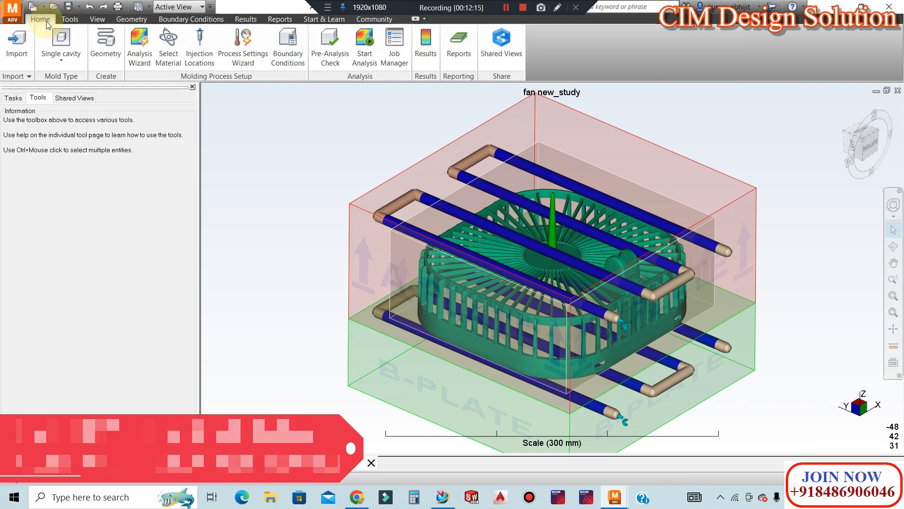
{"action": "left_click", "coordinate": [169, 40]}
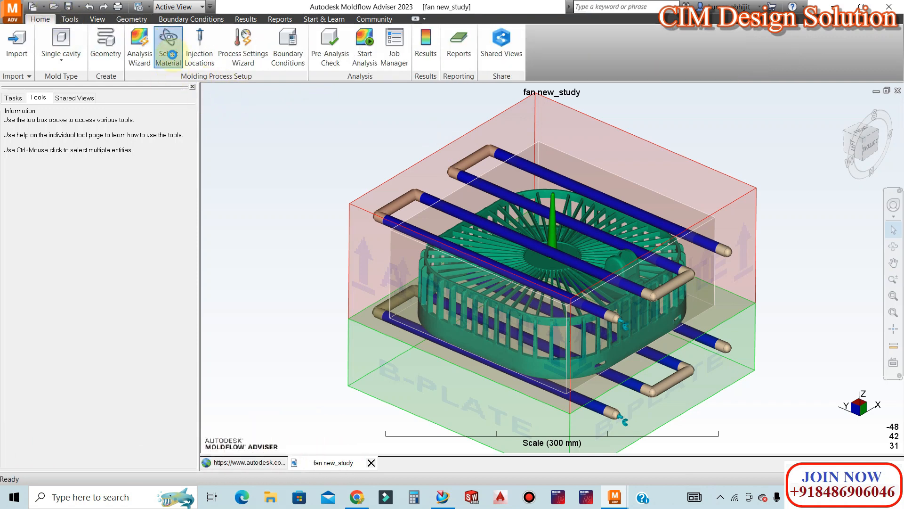
{"action": "left_click", "coordinate": [380, 177]}
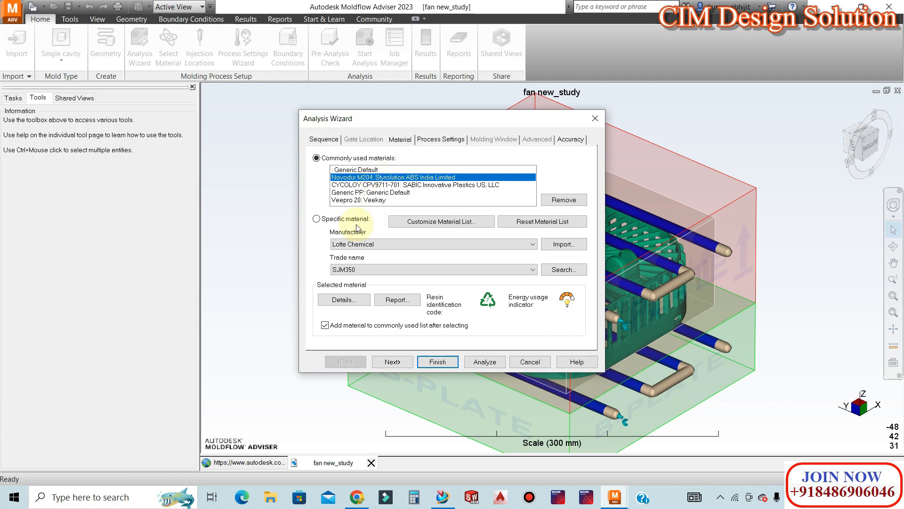
{"action": "left_click", "coordinate": [372, 271]}
{"action": "left_click", "coordinate": [371, 271]}
Review the process settings in the Analysis Wizard, moving it off the model, and advance to the accuracy settings
{"action": "left_click", "coordinate": [393, 362]}
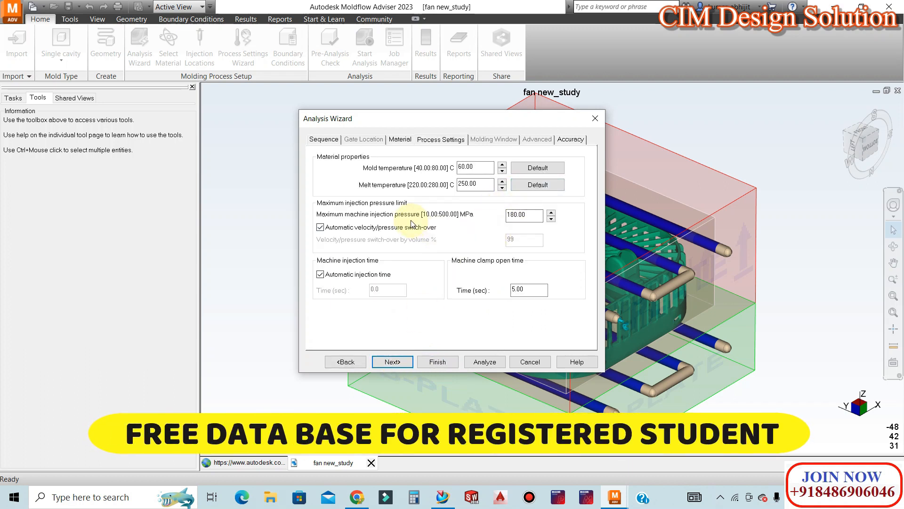
{"action": "left_click_drag", "start_coordinate": [403, 122], "coordinate": [146, 134]}
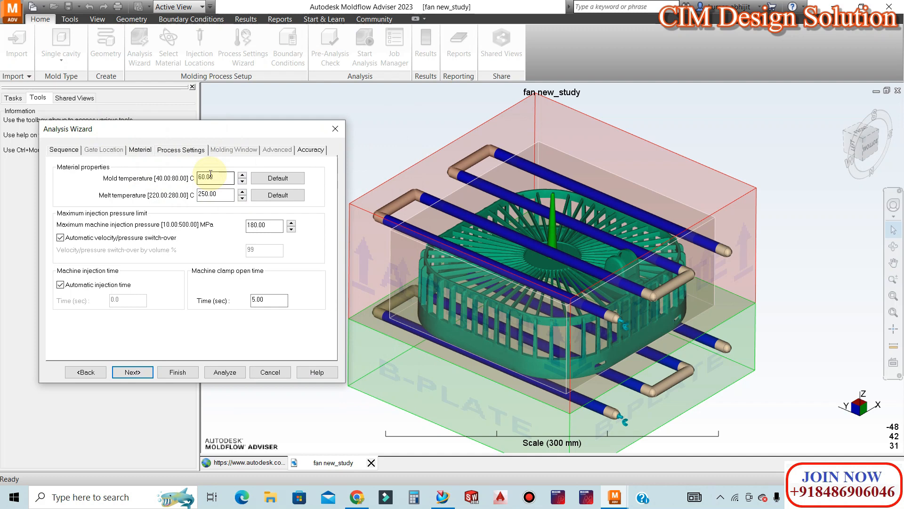
{"action": "left_click", "coordinate": [143, 374]}
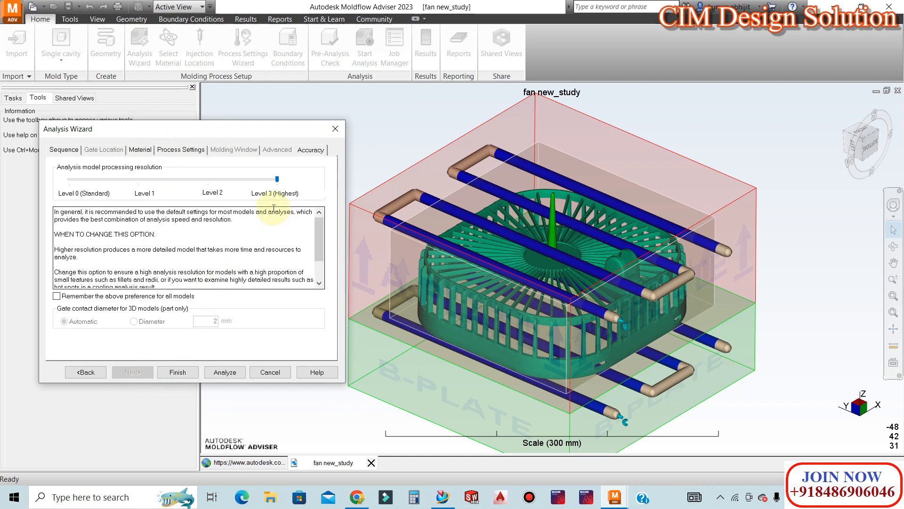
Finish the Analysis Wizard with the current accuracy settings and run the pre-analysis check on the study
{"action": "left_click", "coordinate": [176, 372]}
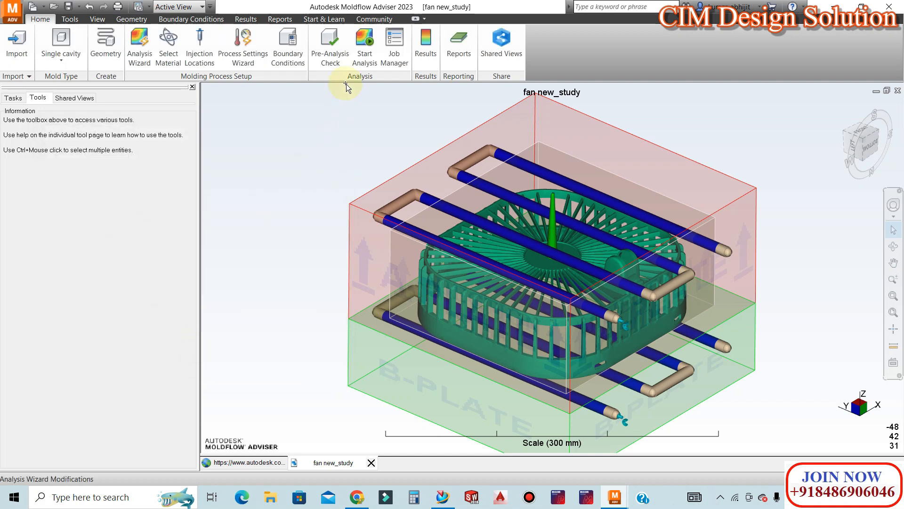
{"action": "left_click", "coordinate": [334, 46]}
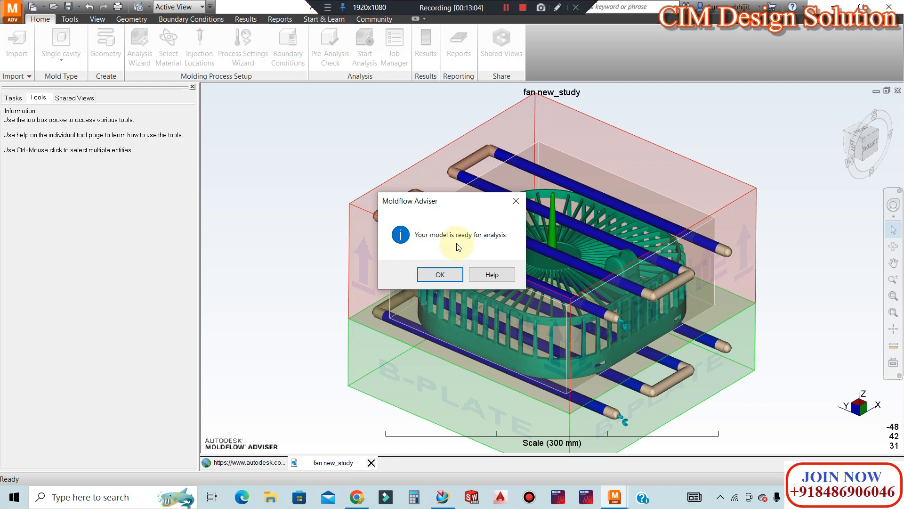
{"action": "left_click", "coordinate": [440, 275]}
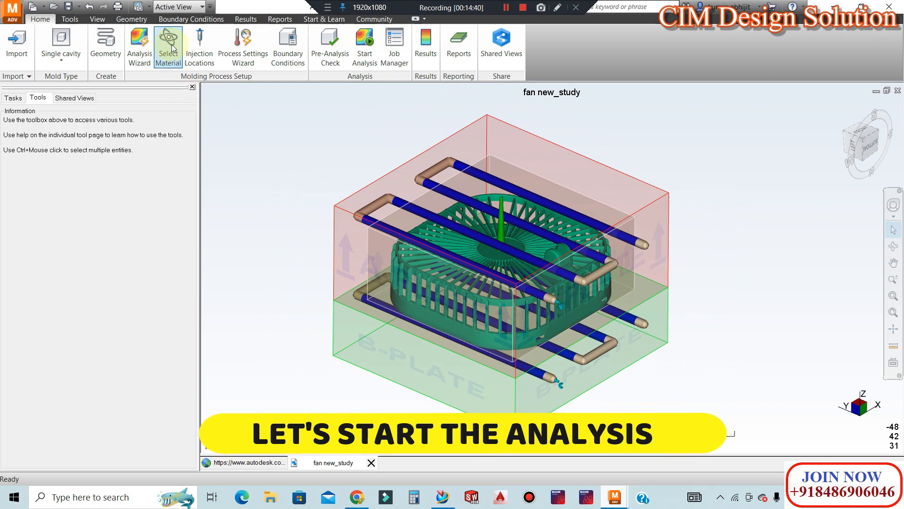
Reopen the Analysis Wizard and remove Fill, Cooling Quality and Sink Mark from the analysis sequence
{"action": "left_click", "coordinate": [140, 50]}
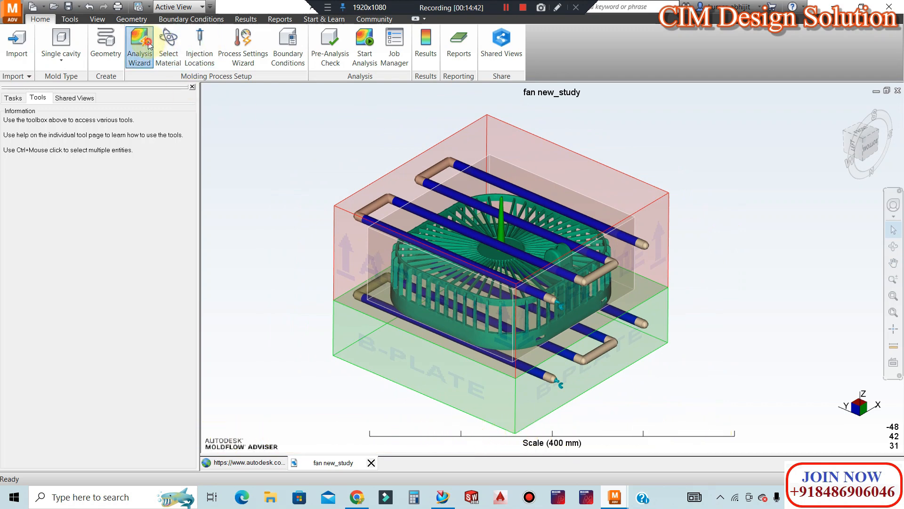
{"action": "scroll", "coordinate": [329, 198], "scroll_direction": "down", "scroll_amount": 2}
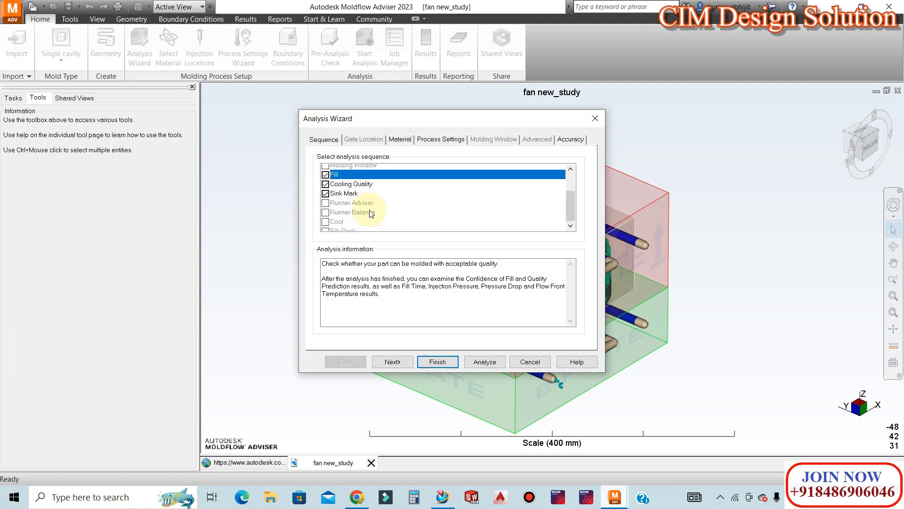
{"action": "scroll", "coordinate": [325, 179], "scroll_direction": "up", "scroll_amount": 1}
{"action": "left_click", "coordinate": [326, 197]}
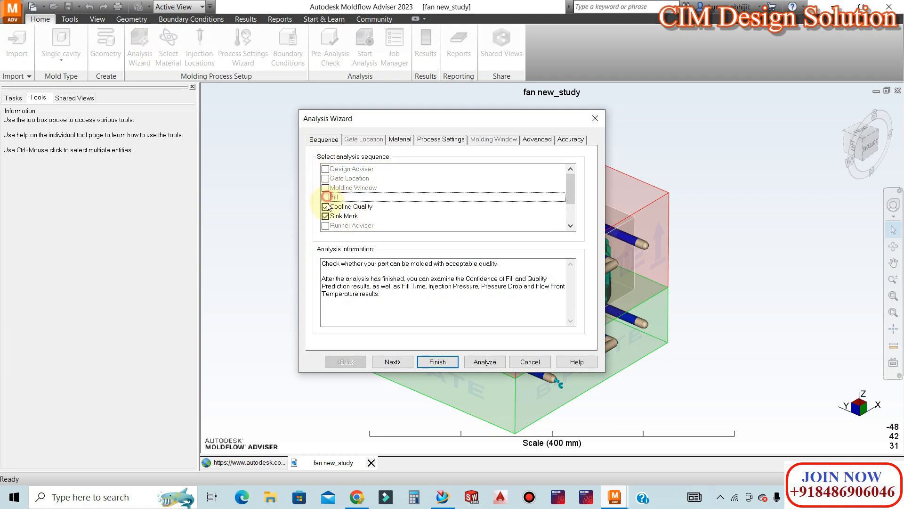
{"action": "left_click", "coordinate": [325, 207]}
{"action": "left_click", "coordinate": [325, 215]}
Set the analysis sequence to Cool, Fill+Pack, Warp and Sink Mark, and start the analysis
{"action": "scroll", "coordinate": [389, 202], "scroll_direction": "down", "scroll_amount": 2}
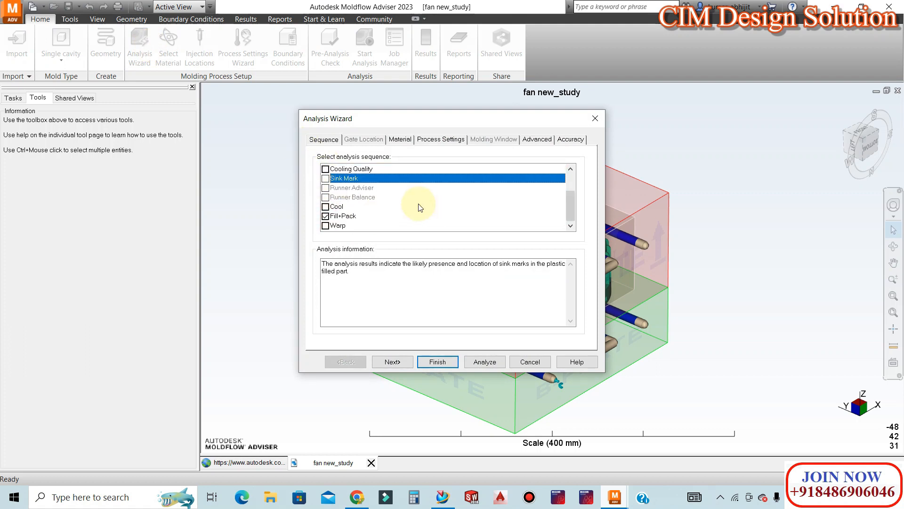
{"action": "left_click", "coordinate": [325, 206]}
{"action": "left_click", "coordinate": [325, 226]}
{"action": "scroll", "coordinate": [335, 219], "scroll_direction": "up", "scroll_amount": 2}
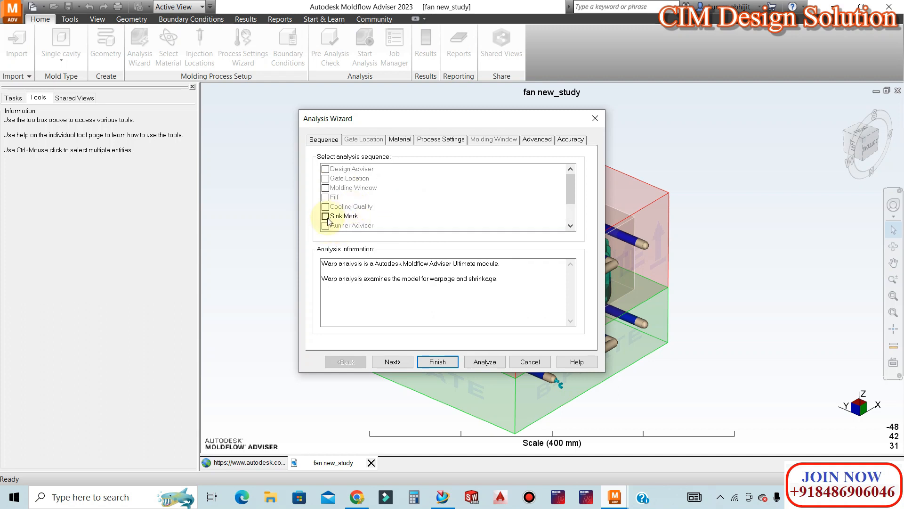
{"action": "left_click", "coordinate": [326, 216]}
{"action": "scroll", "coordinate": [348, 215], "scroll_direction": "down", "scroll_amount": 1}
{"action": "scroll", "coordinate": [363, 211], "scroll_direction": "up", "scroll_amount": 3}
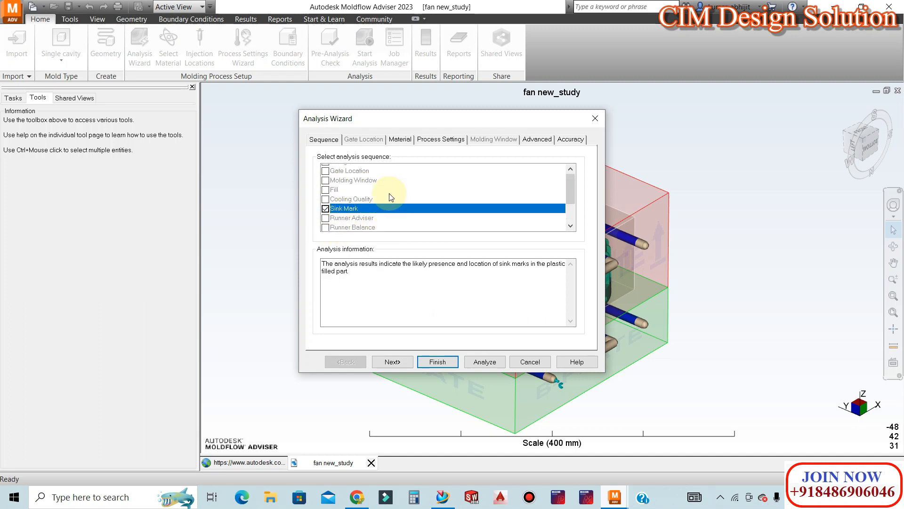
{"action": "left_click", "coordinate": [438, 361]}
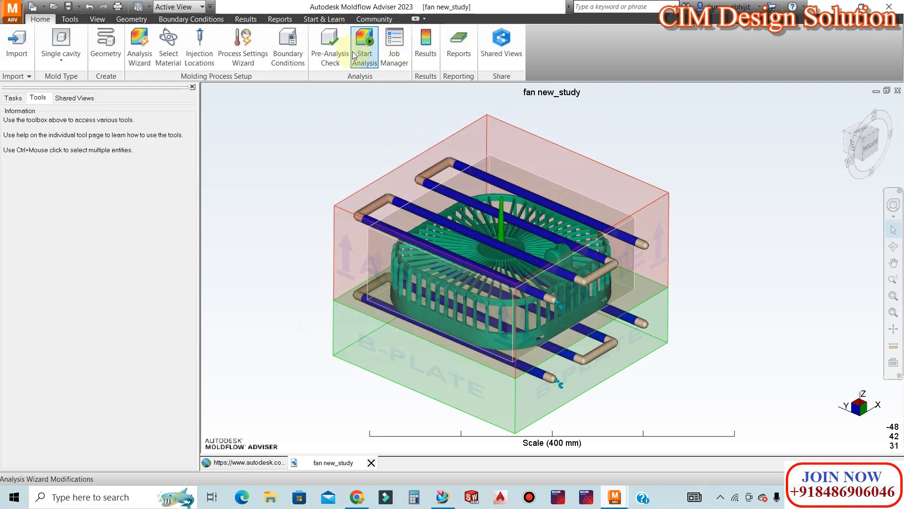
{"action": "left_click", "coordinate": [358, 48]}
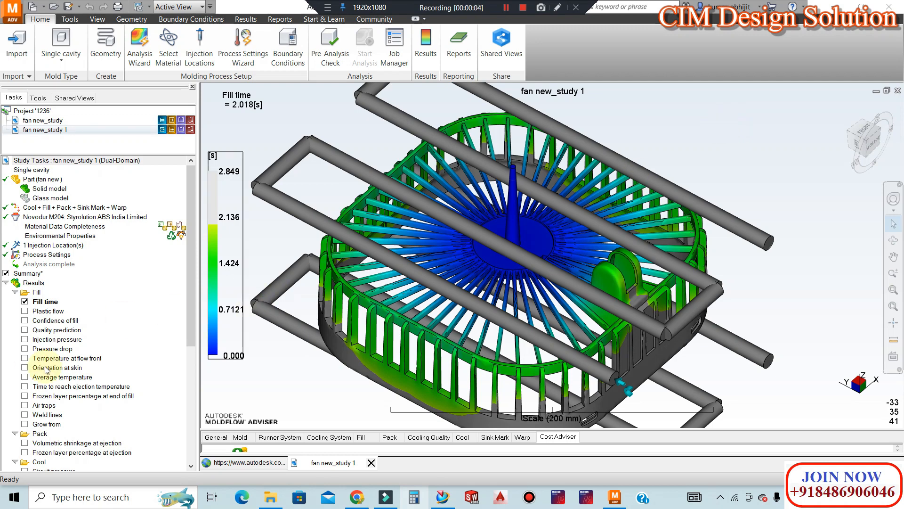
Examine the Fill time result on the fan grille with the results tools open
{"action": "scroll", "coordinate": [463, 282], "scroll_direction": "down", "scroll_amount": 1}
{"action": "scroll", "coordinate": [546, 283], "scroll_direction": "up", "scroll_amount": 2}
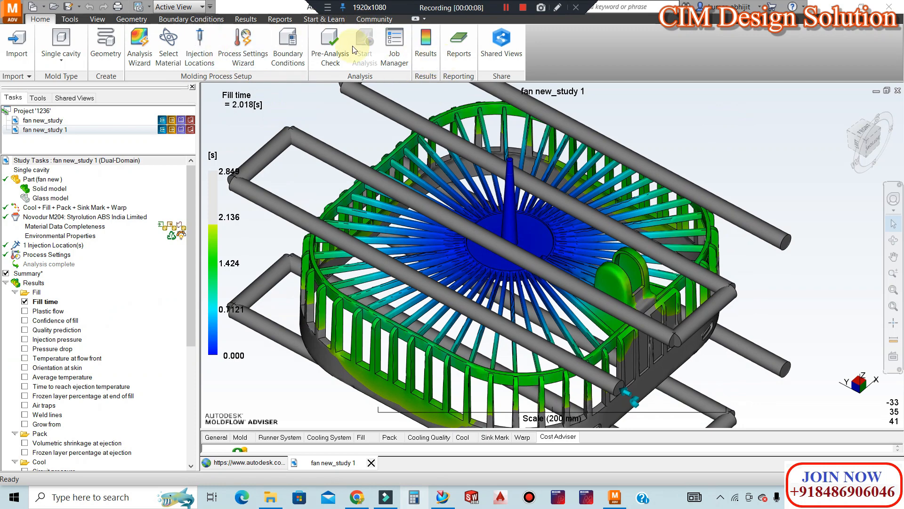
{"action": "left_click", "coordinate": [246, 19]}
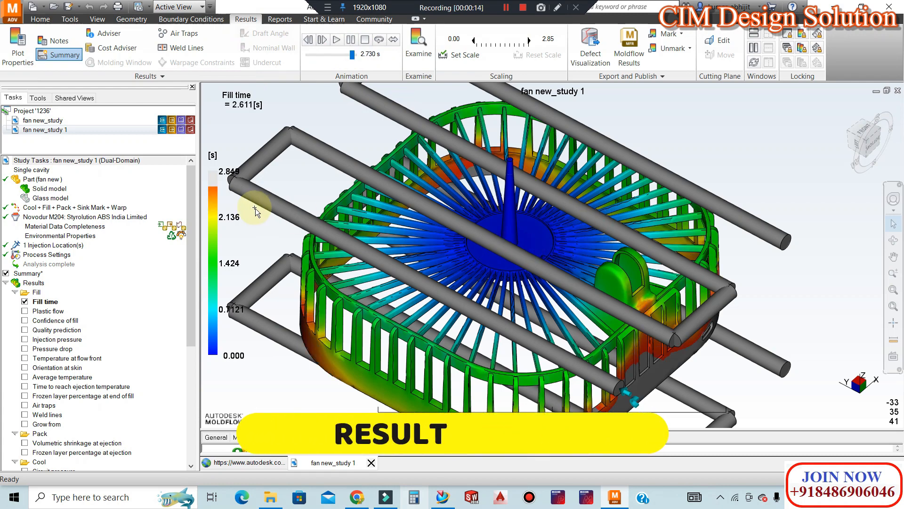
{"action": "scroll", "coordinate": [541, 244], "scroll_direction": "down", "scroll_amount": 1}
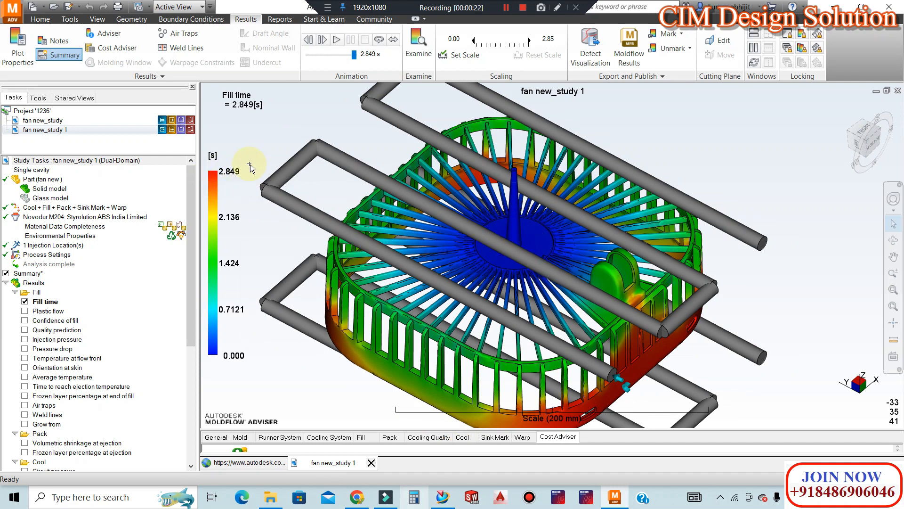
{"action": "scroll", "coordinate": [489, 237], "scroll_direction": "up", "scroll_amount": 5}
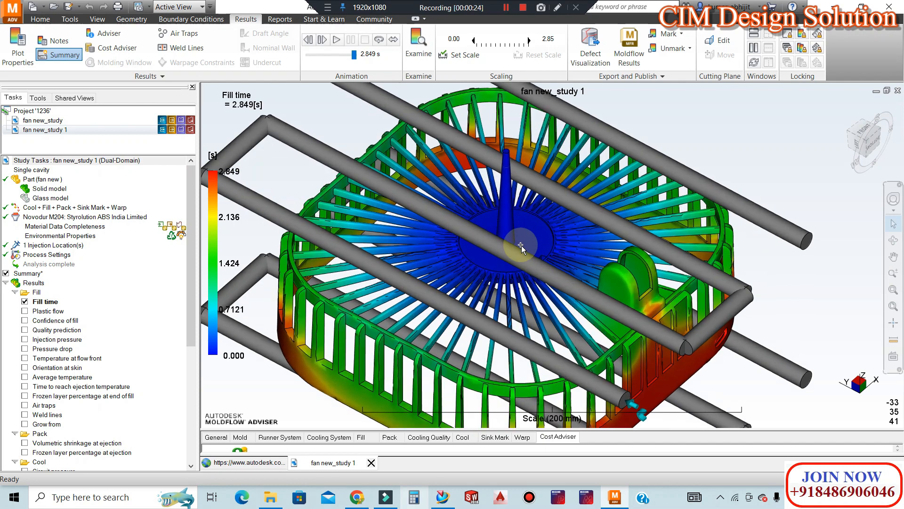
{"action": "scroll", "coordinate": [499, 247], "scroll_direction": "down", "scroll_amount": 5}
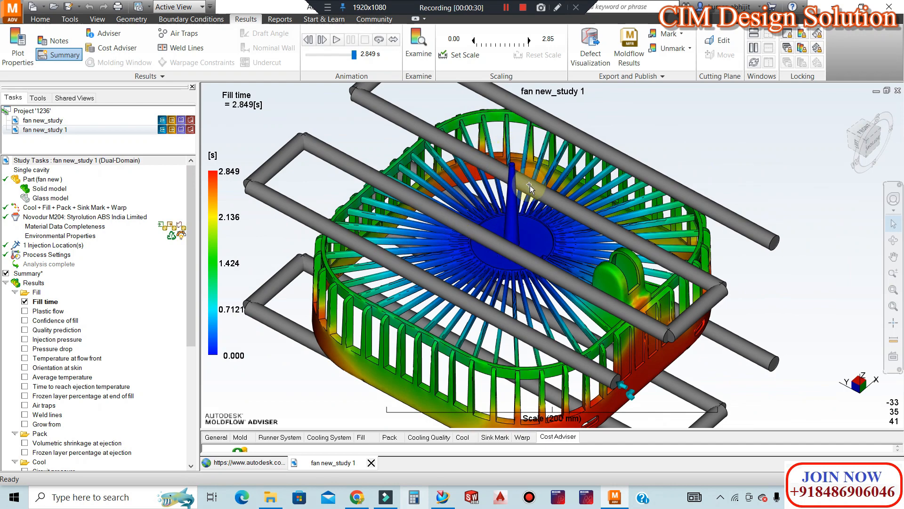
Play the Plastic flow animation and inspect the Confidence of fill result on the part
{"action": "left_click", "coordinate": [25, 311]}
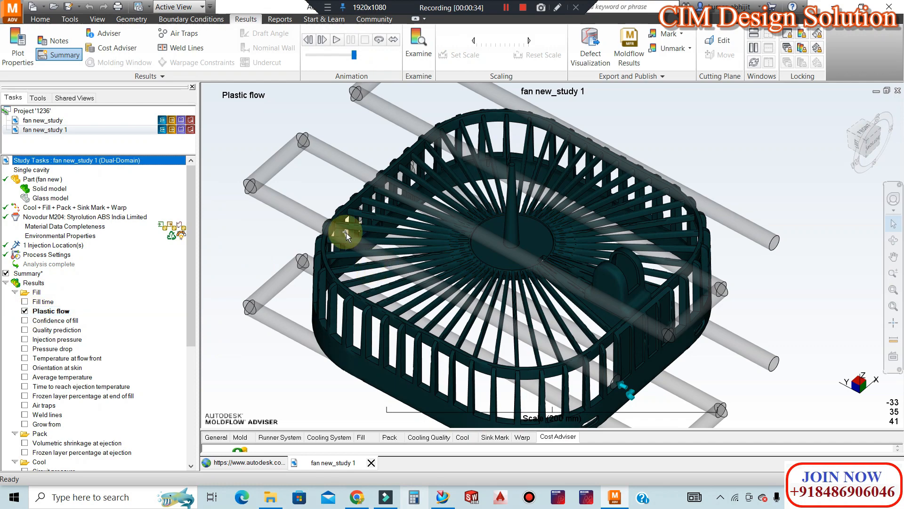
{"action": "left_click", "coordinate": [336, 40]}
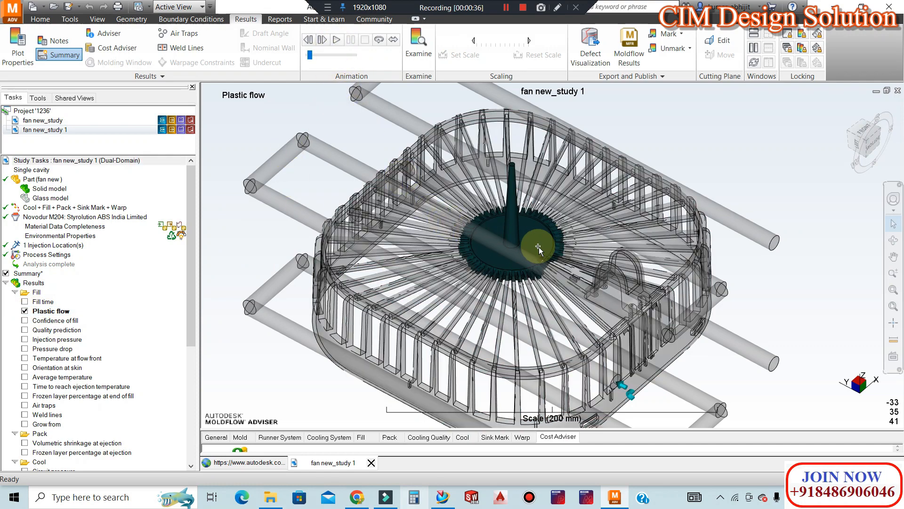
{"action": "left_click", "coordinate": [25, 321]}
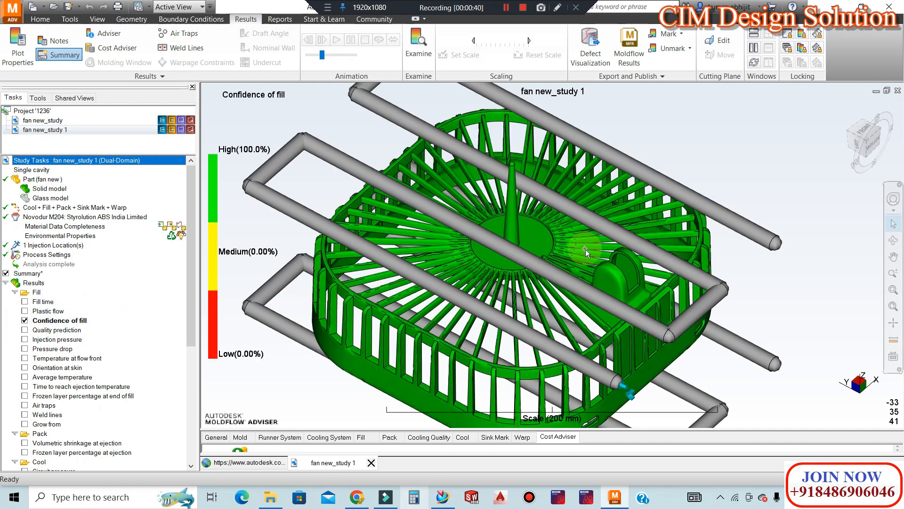
{"action": "scroll", "coordinate": [520, 188], "scroll_direction": "down", "scroll_amount": 2}
{"action": "scroll", "coordinate": [520, 188], "scroll_direction": "up", "scroll_amount": 2}
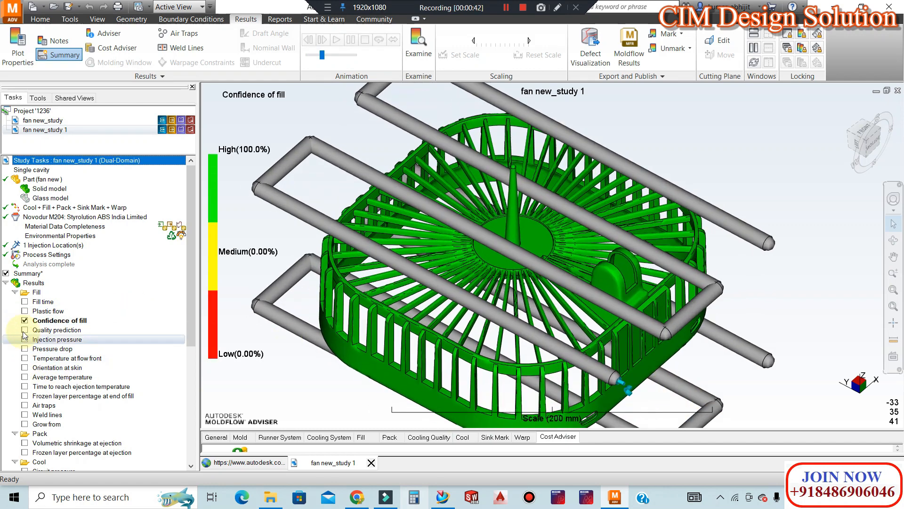
Display the Quality prediction result and examine the grille's low and medium quality areas
{"action": "left_click", "coordinate": [25, 331]}
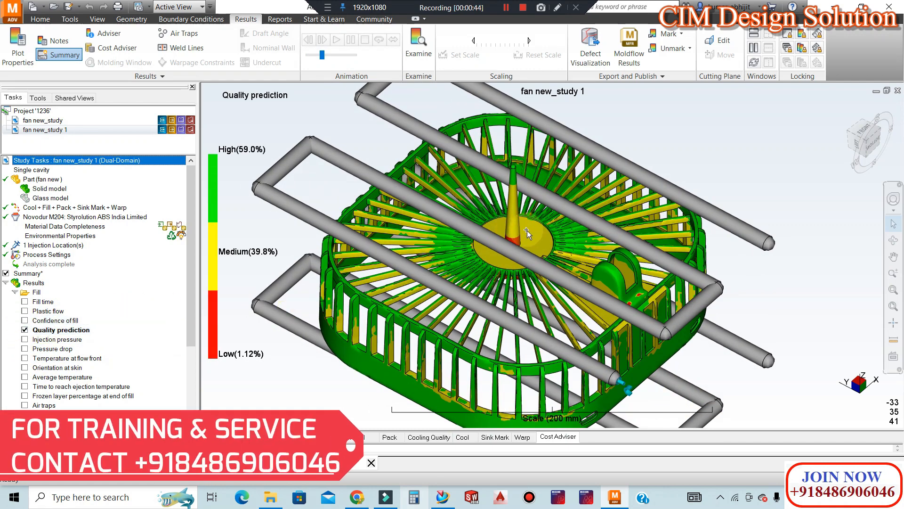
{"action": "scroll", "coordinate": [498, 242], "scroll_direction": "down", "scroll_amount": 1}
{"action": "scroll", "coordinate": [499, 241], "scroll_direction": "up", "scroll_amount": 2}
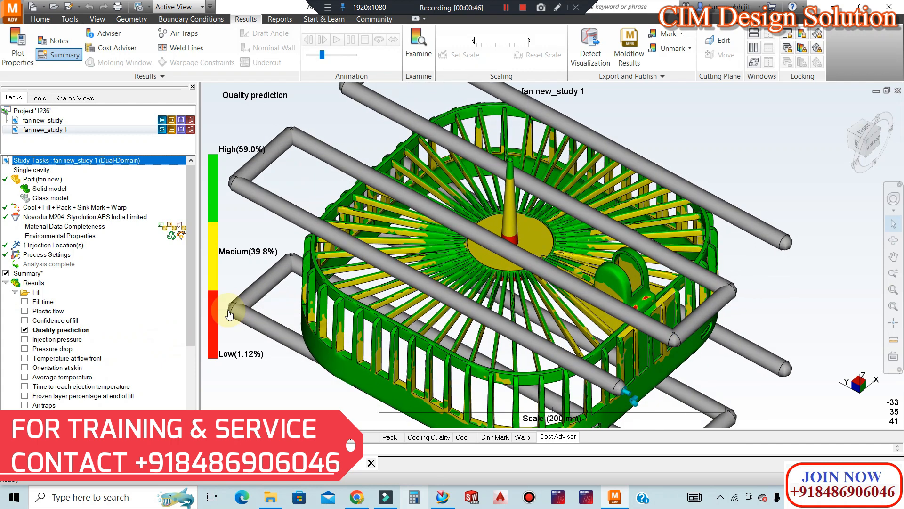
{"action": "scroll", "coordinate": [450, 234], "scroll_direction": "down", "scroll_amount": 1}
{"action": "scroll", "coordinate": [449, 234], "scroll_direction": "down", "scroll_amount": 1}
{"action": "middle_click_drag", "start_coordinate": [450, 235], "coordinate": [448, 223]}
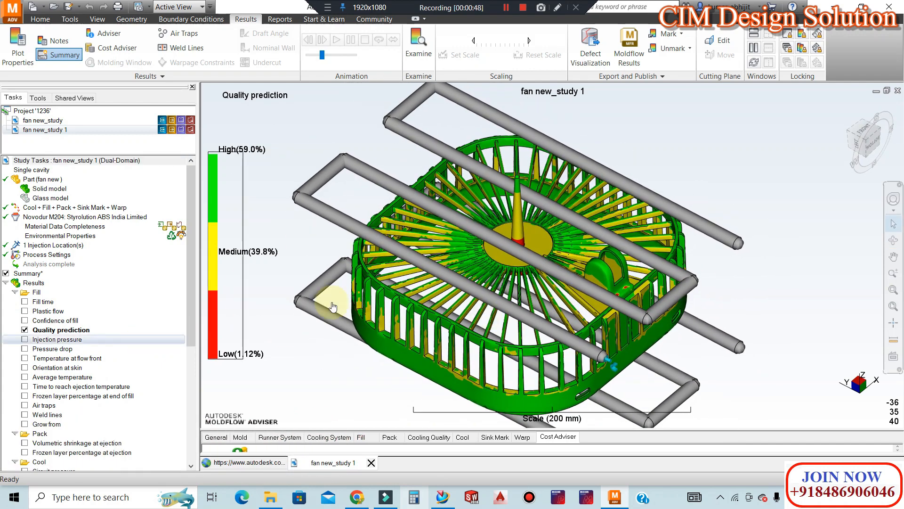
{"action": "scroll", "coordinate": [750, 303], "scroll_direction": "up", "scroll_amount": 2}
{"action": "scroll", "coordinate": [634, 316], "scroll_direction": "down", "scroll_amount": 2}
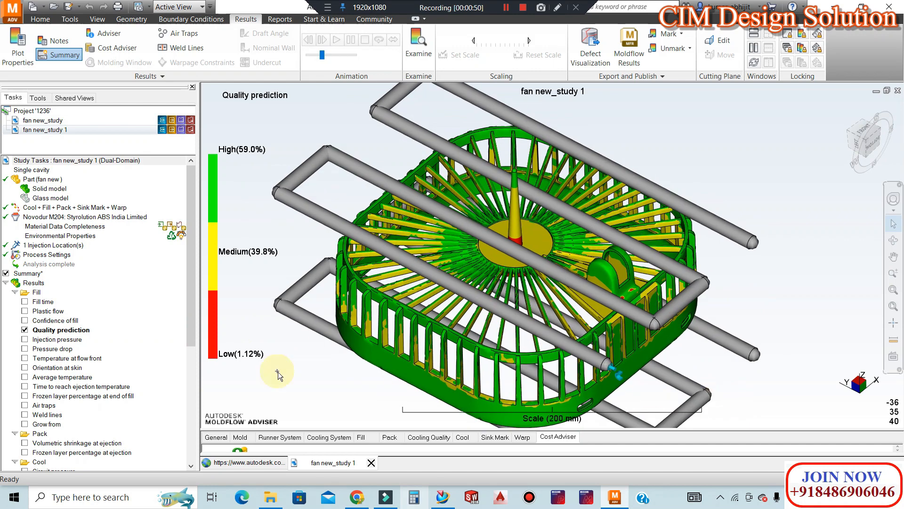
Review the Injection pressure and Pressure drop results across the fan grille
{"action": "left_click", "coordinate": [24, 340]}
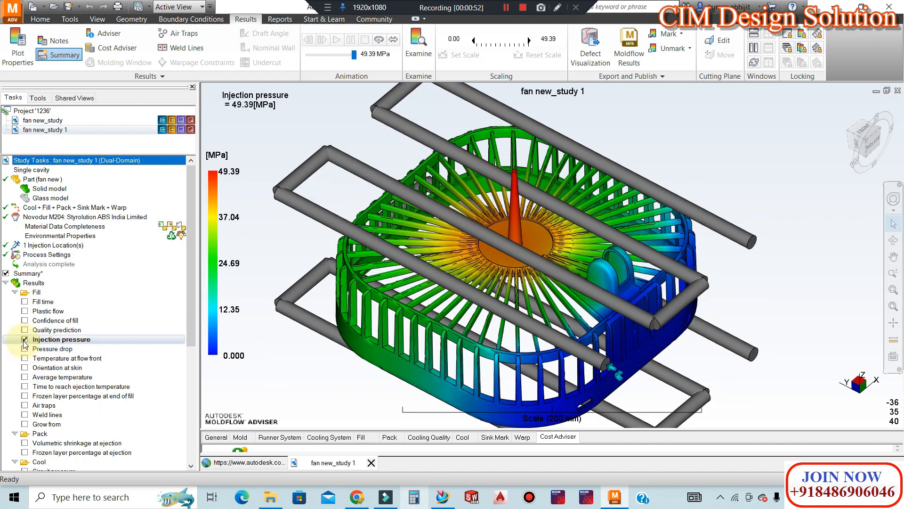
{"action": "scroll", "coordinate": [474, 189], "scroll_direction": "down", "scroll_amount": 2}
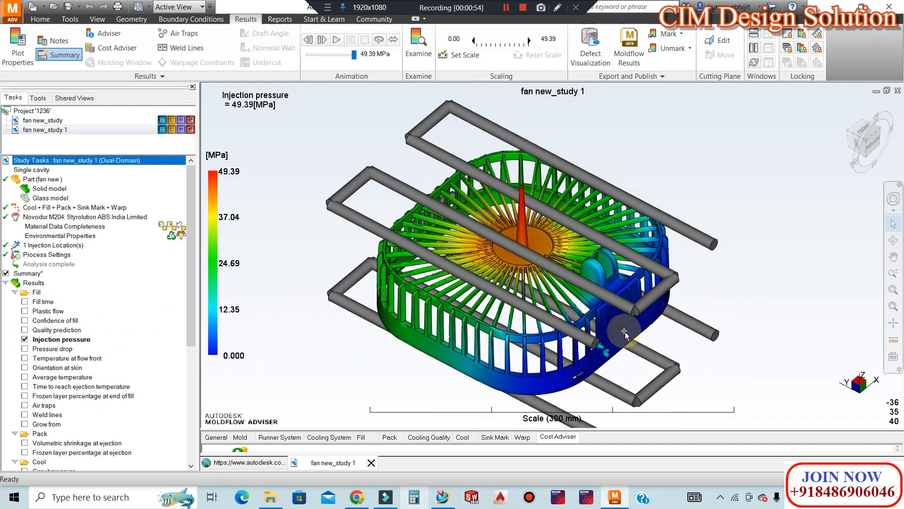
{"action": "left_click", "coordinate": [26, 349]}
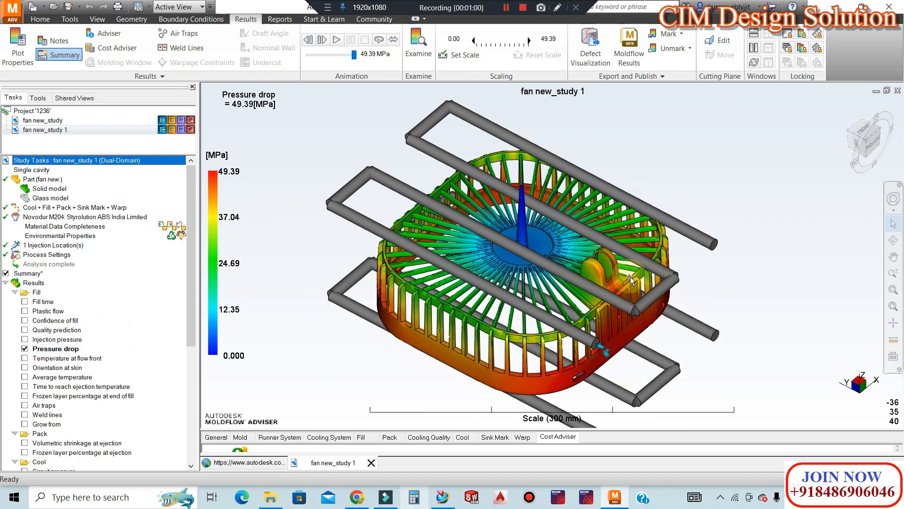
{"action": "scroll", "coordinate": [630, 277], "scroll_direction": "up", "scroll_amount": 2}
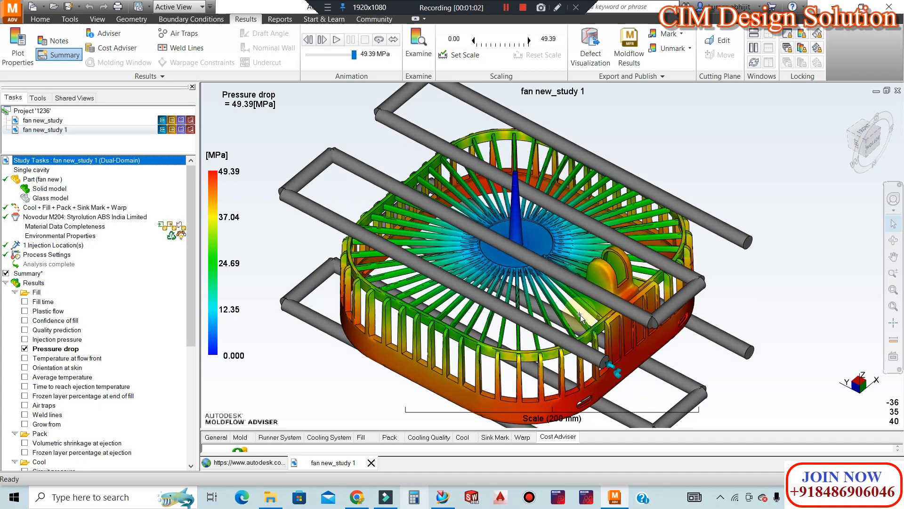
View the Temperature at flow front result and examine Orientation at skin up close on the ribs and hub
{"action": "left_click", "coordinate": [25, 359]}
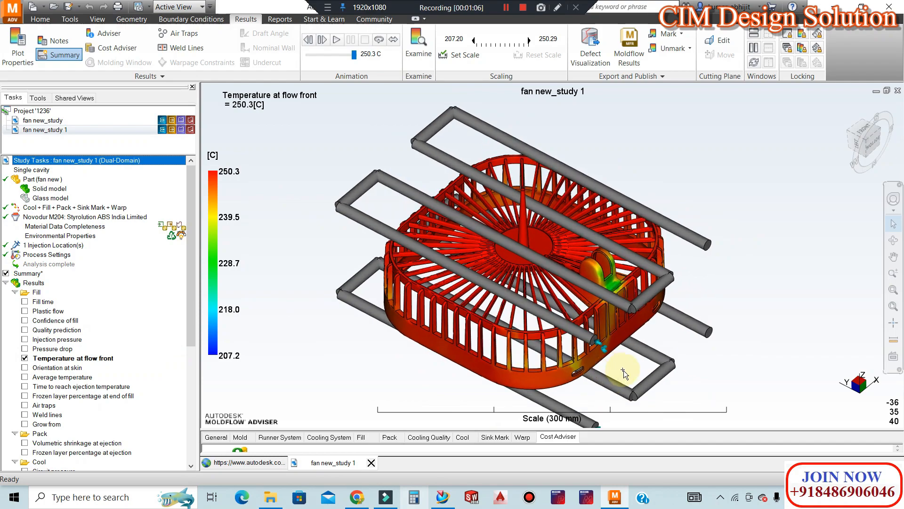
{"action": "left_click", "coordinate": [25, 368]}
{"action": "scroll", "coordinate": [648, 301], "scroll_direction": "up", "scroll_amount": 5}
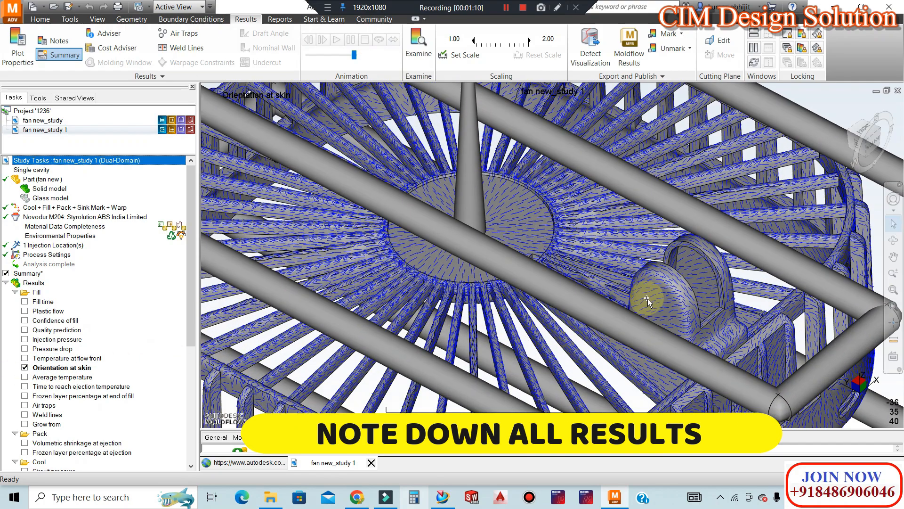
{"action": "scroll", "coordinate": [410, 219], "scroll_direction": "down", "scroll_amount": 8}
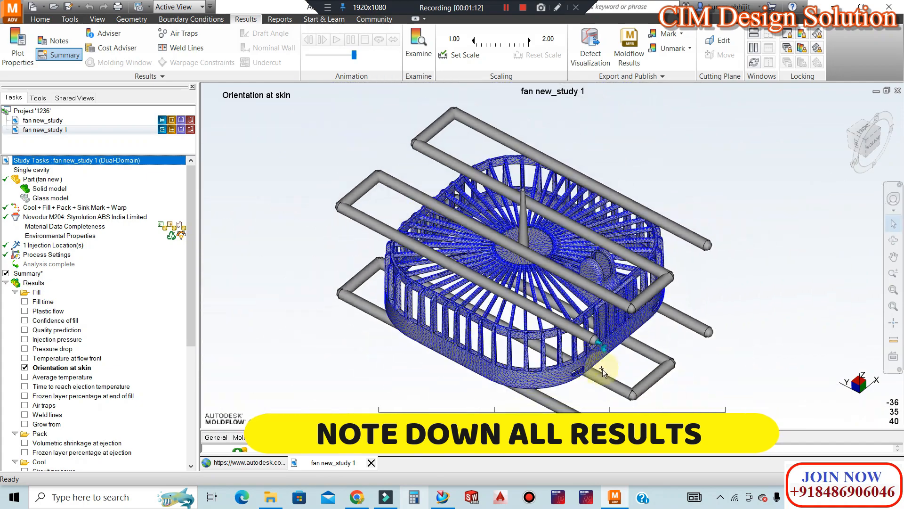
{"action": "scroll", "coordinate": [603, 368], "scroll_direction": "up", "scroll_amount": 4}
{"action": "scroll", "coordinate": [501, 224], "scroll_direction": "down", "scroll_amount": 4}
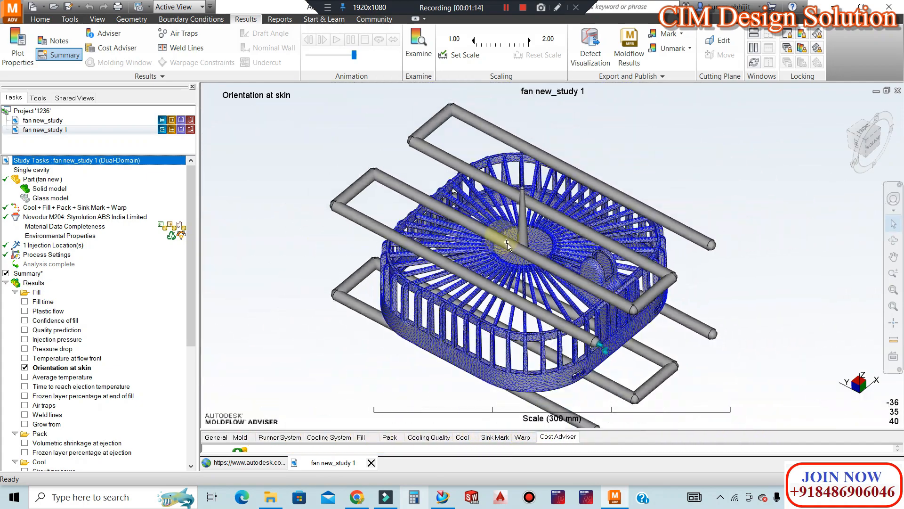
{"action": "scroll", "coordinate": [598, 400], "scroll_direction": "up", "scroll_amount": 3}
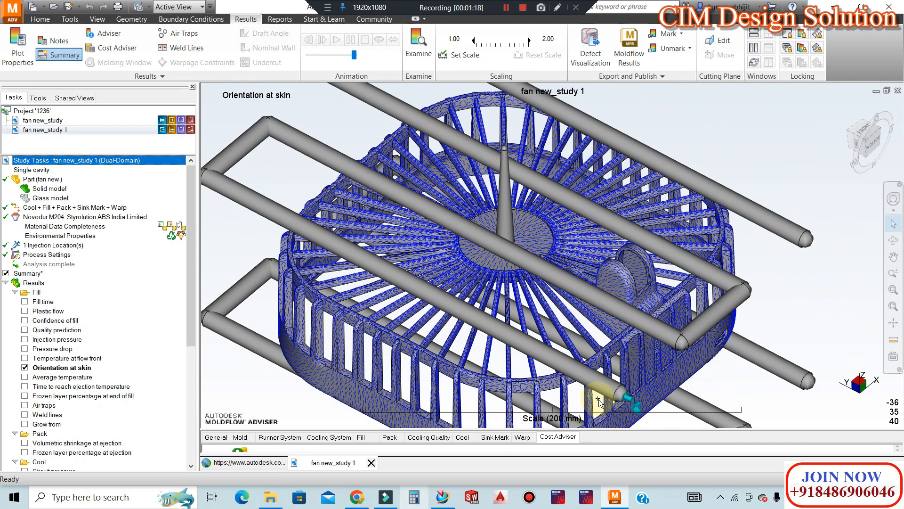
{"action": "scroll", "coordinate": [533, 327], "scroll_direction": "down", "scroll_amount": 3}
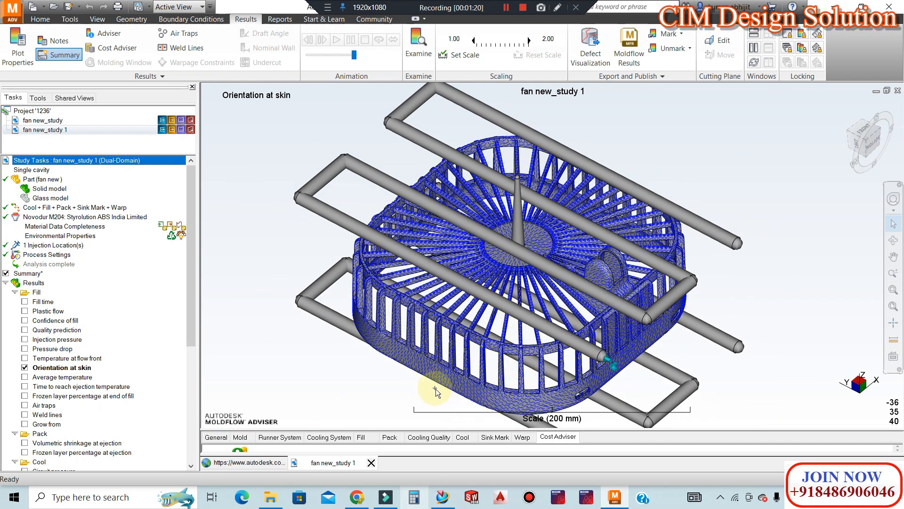
{"action": "scroll", "coordinate": [438, 384], "scroll_direction": "up", "scroll_amount": 3}
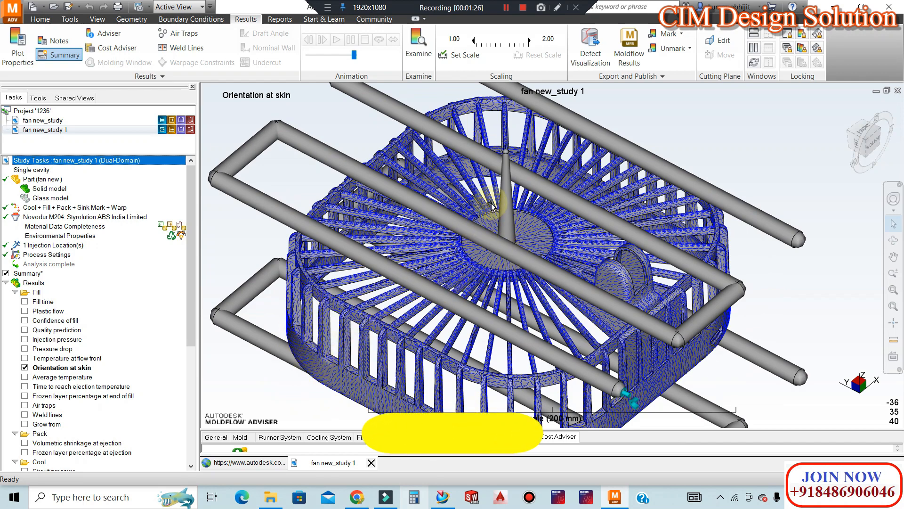
Examine the Orientation at skin result across the whole grille, and display the Average temperature result
{"action": "scroll", "coordinate": [641, 341], "scroll_direction": "down", "scroll_amount": 3}
{"action": "scroll", "coordinate": [636, 351], "scroll_direction": "up", "scroll_amount": 5}
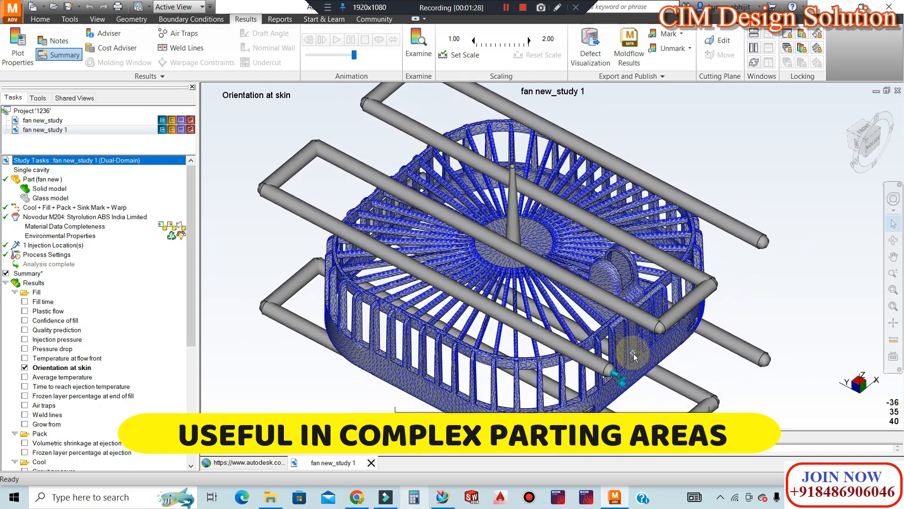
{"action": "scroll", "coordinate": [634, 355], "scroll_direction": "down", "scroll_amount": 5}
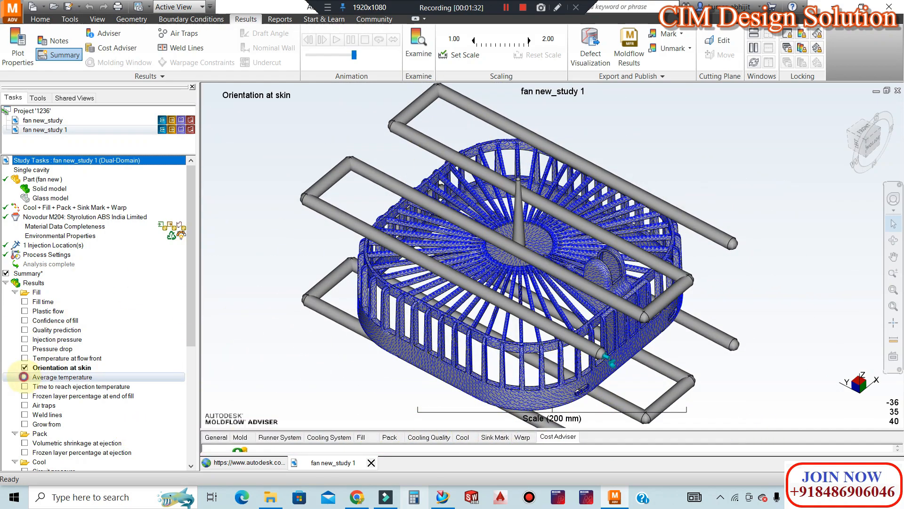
{"action": "left_click", "coordinate": [25, 376]}
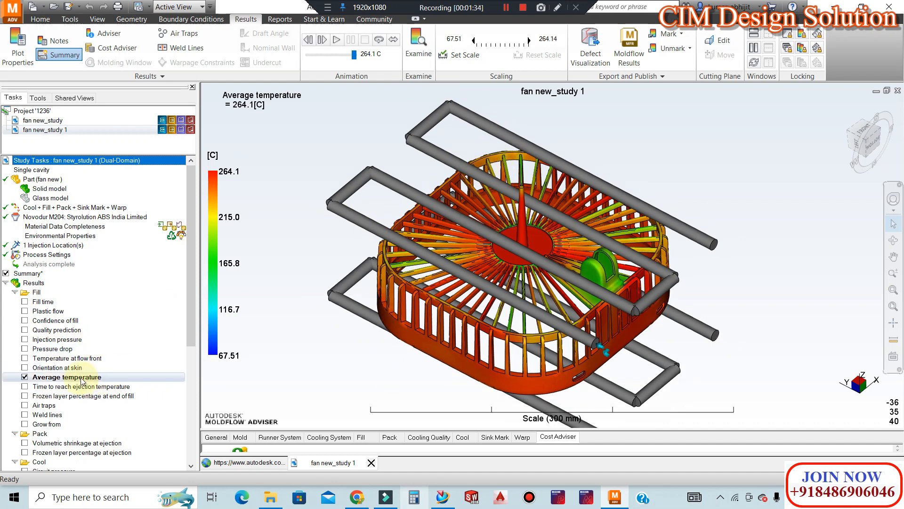
Review the Time to reach ejection temperature result around the hub and sprue, and display Frozen layer percentage at end of fill
{"action": "scroll", "coordinate": [81, 381], "scroll_direction": "down", "scroll_amount": 2}
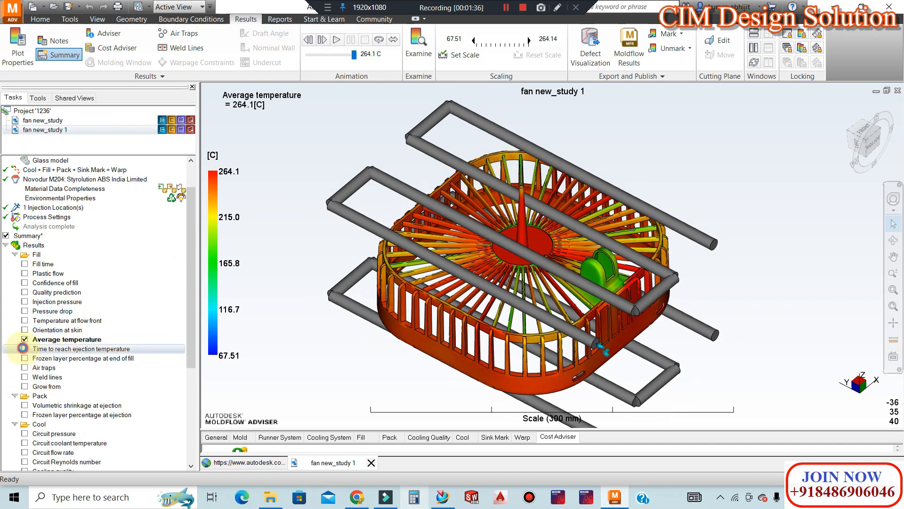
{"action": "left_click", "coordinate": [25, 348]}
{"action": "scroll", "coordinate": [594, 298], "scroll_direction": "up", "scroll_amount": 1}
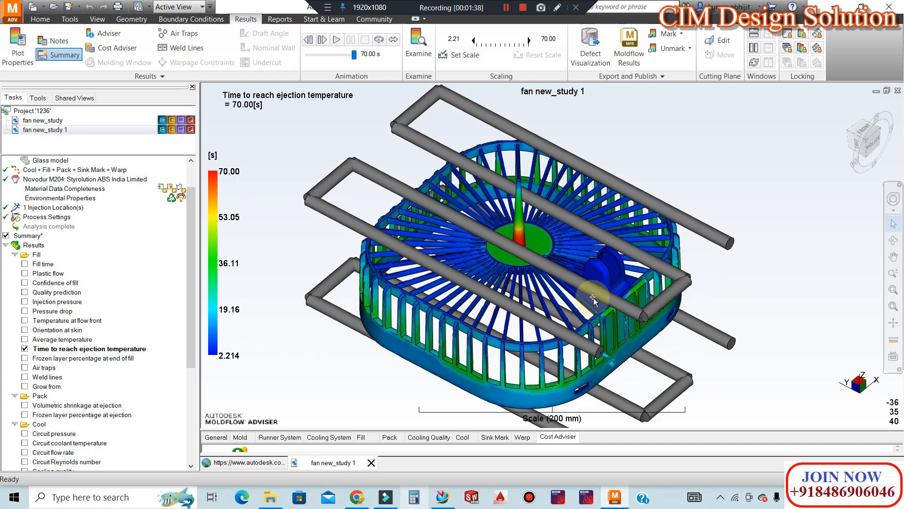
{"action": "scroll", "coordinate": [593, 297], "scroll_direction": "up", "scroll_amount": 2}
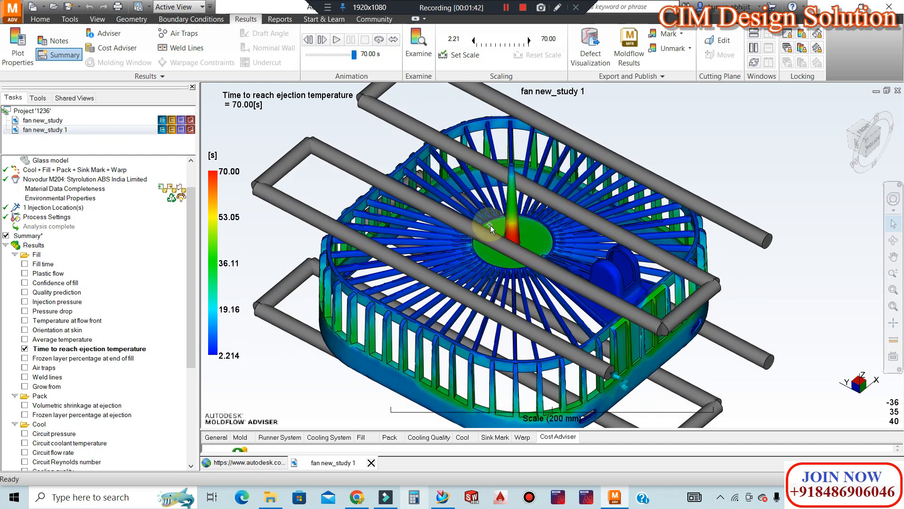
{"action": "left_click", "coordinate": [25, 358]}
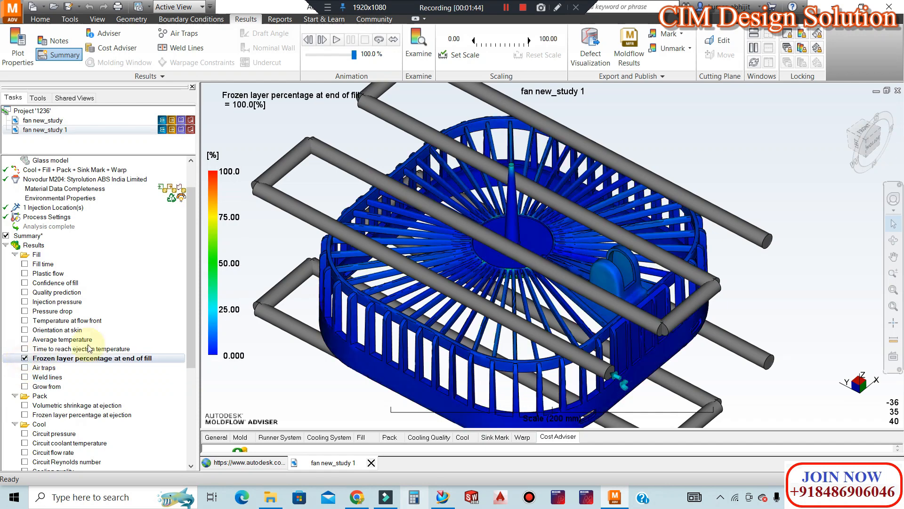
Display the Air traps result and examine the trap locations along the grille's rim and ribs up close
{"action": "left_click", "coordinate": [21, 371]}
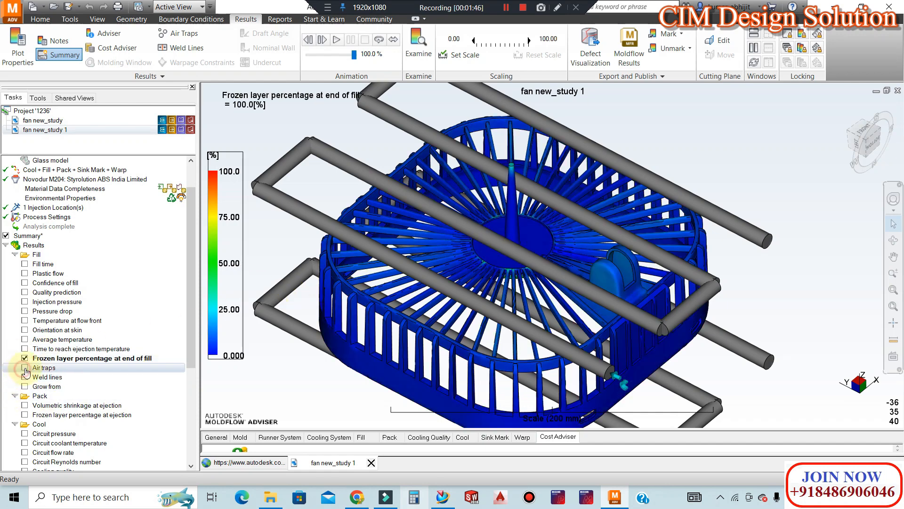
{"action": "left_click", "coordinate": [24, 368]}
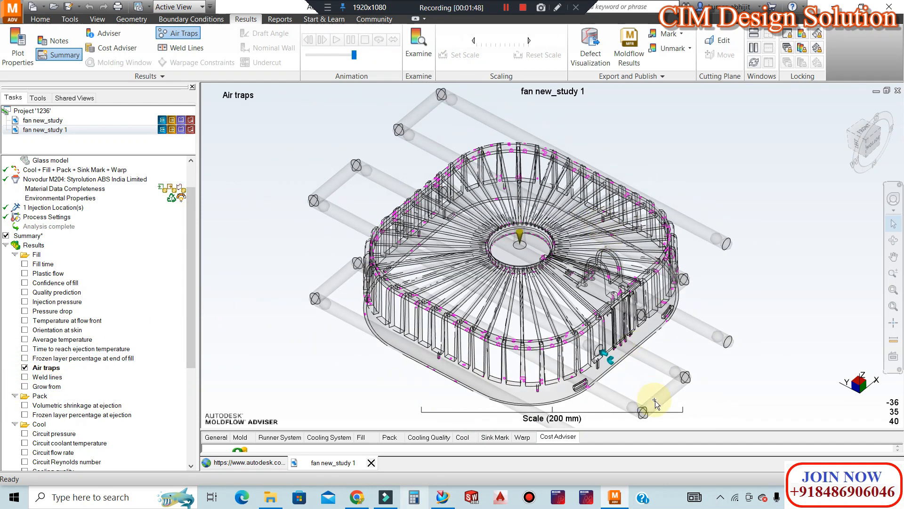
{"action": "scroll", "coordinate": [656, 403], "scroll_direction": "up", "scroll_amount": 1}
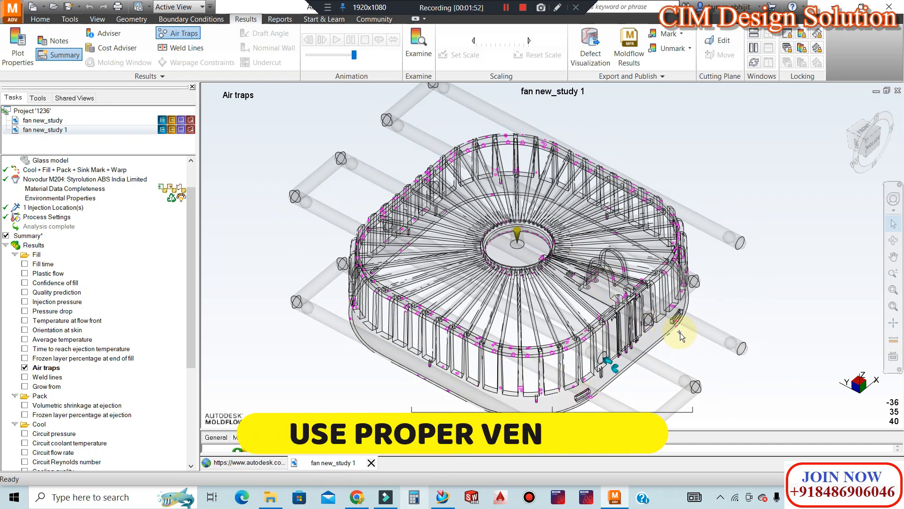
{"action": "scroll", "coordinate": [680, 332], "scroll_direction": "up", "scroll_amount": 5}
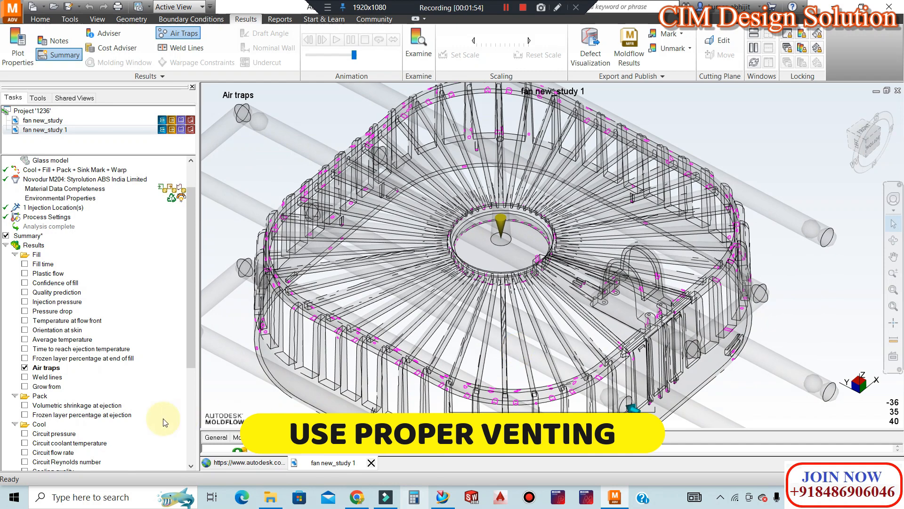
View the Weld lines result on the ribs and rim, and the Grow from result across the grille
{"action": "left_click", "coordinate": [25, 377]}
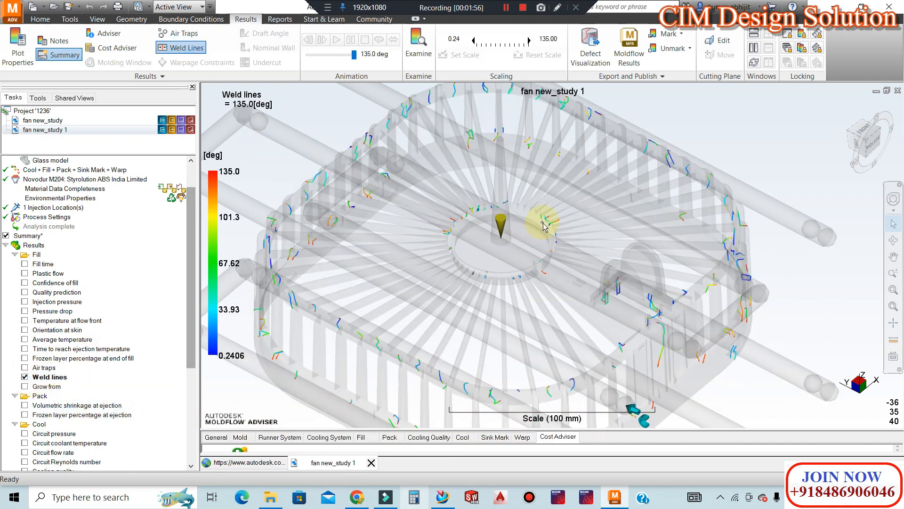
{"action": "scroll", "coordinate": [538, 228], "scroll_direction": "down", "scroll_amount": 5}
{"action": "scroll", "coordinate": [680, 380], "scroll_direction": "up", "scroll_amount": 3}
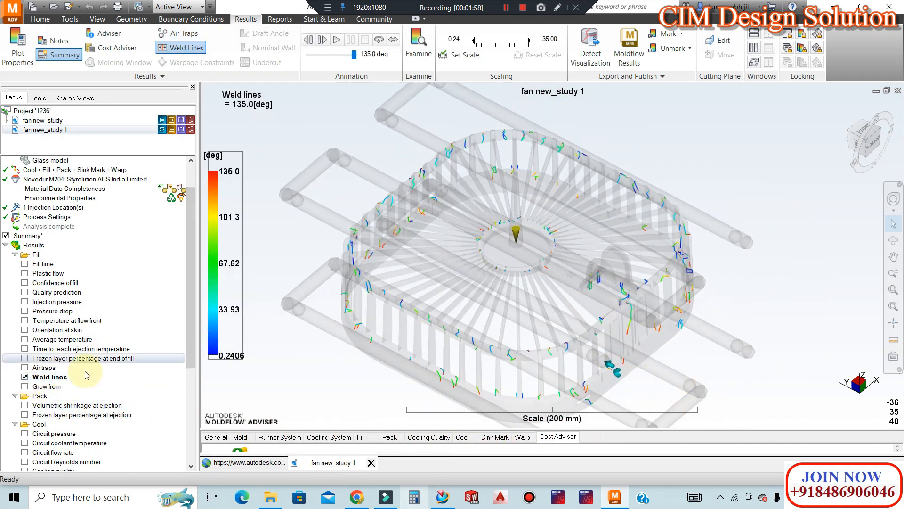
{"action": "left_click", "coordinate": [24, 387]}
{"action": "scroll", "coordinate": [696, 366], "scroll_direction": "down", "scroll_amount": 2}
{"action": "scroll", "coordinate": [698, 370], "scroll_direction": "up", "scroll_amount": 3}
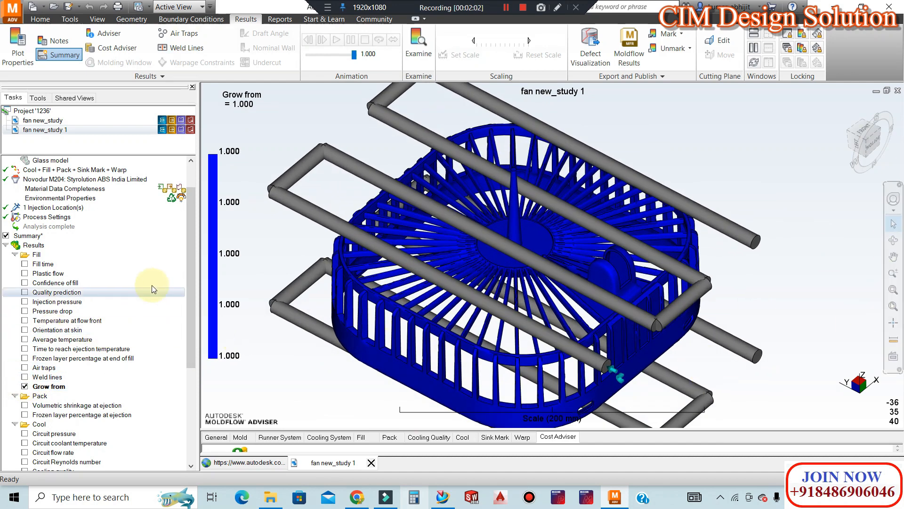
Display the Volumetric shrinkage at ejection result and inspect it on the underside of the fan grille
{"action": "left_click_drag", "start_coordinate": [191, 236], "coordinate": [191, 327]}
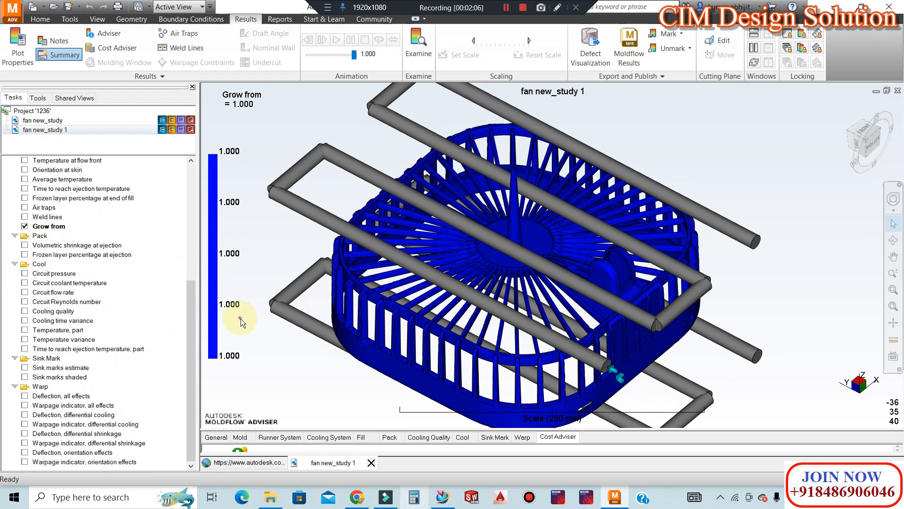
{"action": "left_click", "coordinate": [25, 245]}
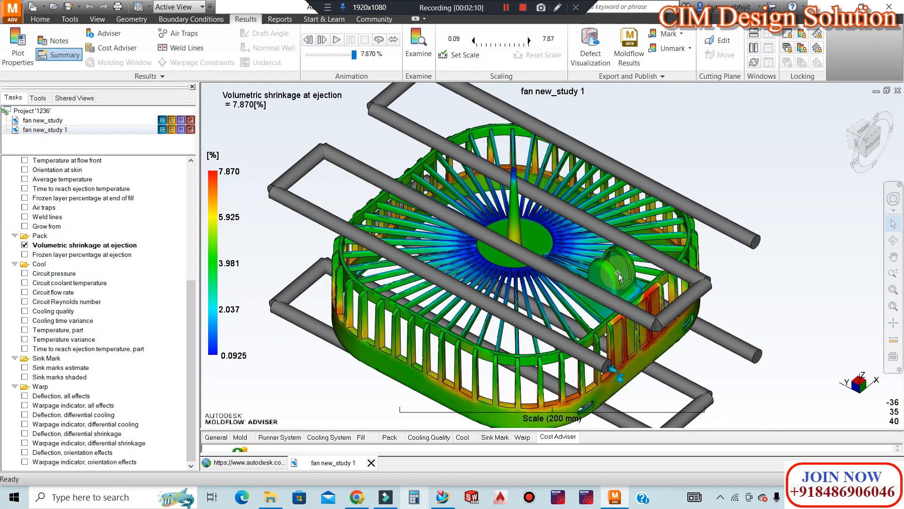
{"action": "middle_click_drag", "start_coordinate": [583, 369], "coordinate": [600, 273]}
{"action": "scroll", "coordinate": [600, 272], "scroll_direction": "up", "scroll_amount": 3}
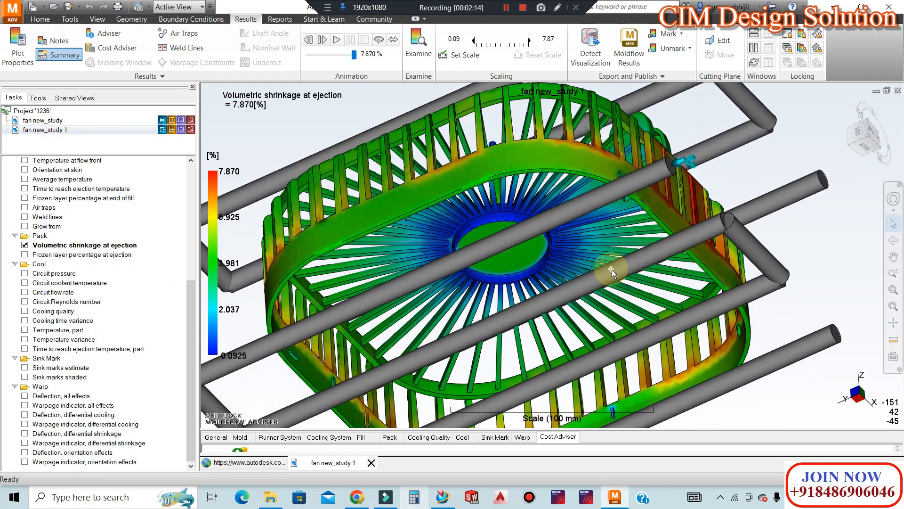
{"action": "scroll", "coordinate": [612, 269], "scroll_direction": "down", "scroll_amount": 5}
{"action": "scroll", "coordinate": [598, 270], "scroll_direction": "up", "scroll_amount": 3}
{"action": "scroll", "coordinate": [595, 255], "scroll_direction": "down", "scroll_amount": 3}
{"action": "middle_click_drag", "start_coordinate": [594, 254], "coordinate": [571, 199]}
{"action": "scroll", "coordinate": [571, 200], "scroll_direction": "up", "scroll_amount": 3}
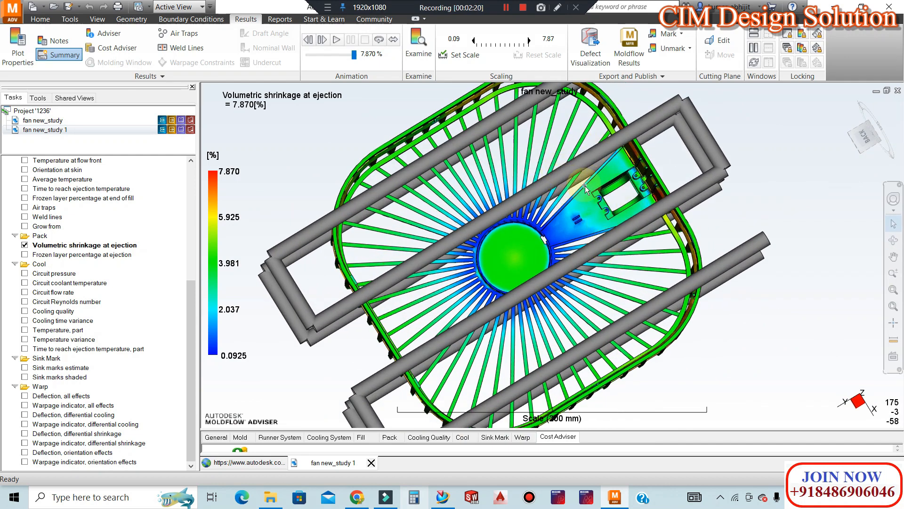
Examine the volumetric shrinkage from above around the hub, radial ribs and raised boss
{"action": "middle_click_drag", "start_coordinate": [639, 264], "coordinate": [632, 350]}
{"action": "scroll", "coordinate": [582, 226], "scroll_direction": "down", "scroll_amount": 2}
{"action": "scroll", "coordinate": [583, 226], "scroll_direction": "up", "scroll_amount": 4}
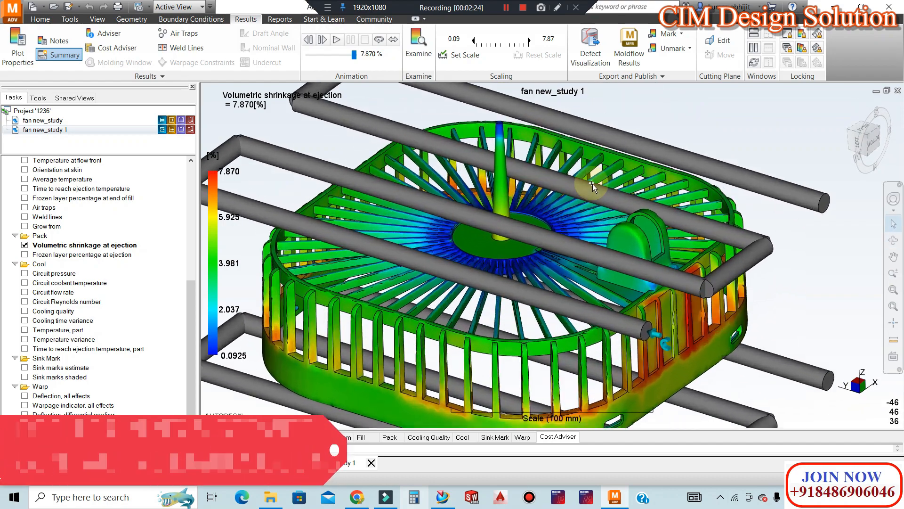
{"action": "scroll", "coordinate": [592, 184], "scroll_direction": "down", "scroll_amount": 3}
{"action": "middle_click_drag", "start_coordinate": [621, 265], "coordinate": [655, 338]}
{"action": "scroll", "coordinate": [649, 334], "scroll_direction": "up", "scroll_amount": 3}
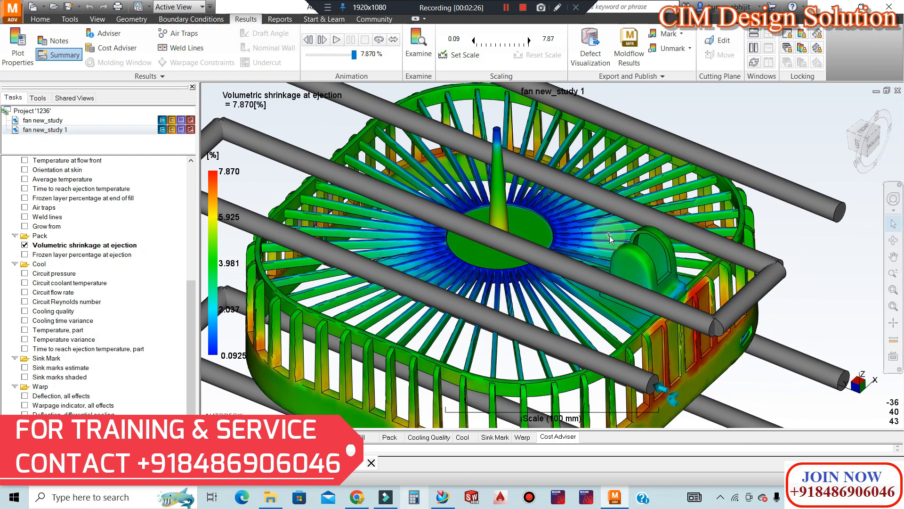
{"action": "scroll", "coordinate": [654, 338], "scroll_direction": "down", "scroll_amount": 2}
{"action": "scroll", "coordinate": [684, 356], "scroll_direction": "up", "scroll_amount": 1}
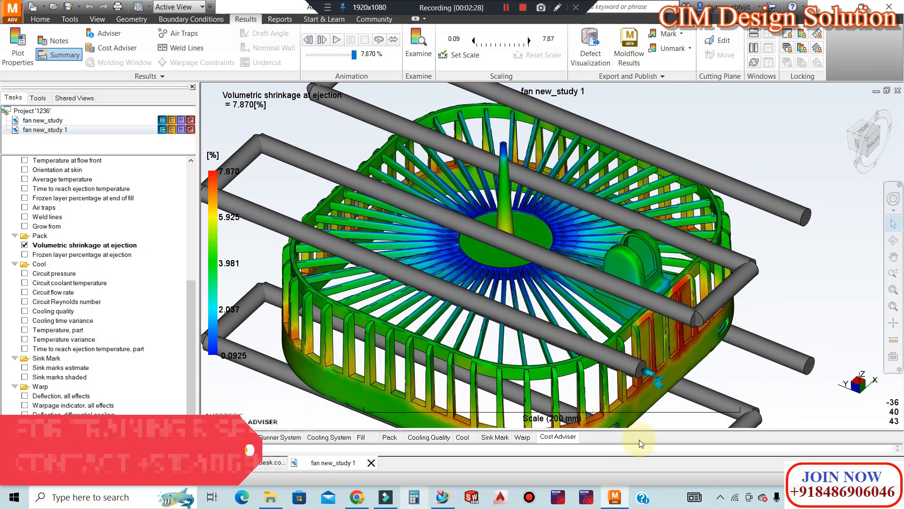
Examine the volumetric shrinkage on the grille's outer side wall and vertical ribs near the boss
{"action": "scroll", "coordinate": [623, 248], "scroll_direction": "down", "scroll_amount": 2}
{"action": "scroll", "coordinate": [677, 369], "scroll_direction": "up", "scroll_amount": 3}
{"action": "middle_click_drag", "start_coordinate": [688, 415], "coordinate": [717, 374]}
{"action": "scroll", "coordinate": [717, 374], "scroll_direction": "down", "scroll_amount": 2}
{"action": "scroll", "coordinate": [716, 373], "scroll_direction": "up", "scroll_amount": 3}
{"action": "scroll", "coordinate": [696, 313], "scroll_direction": "down", "scroll_amount": 2}
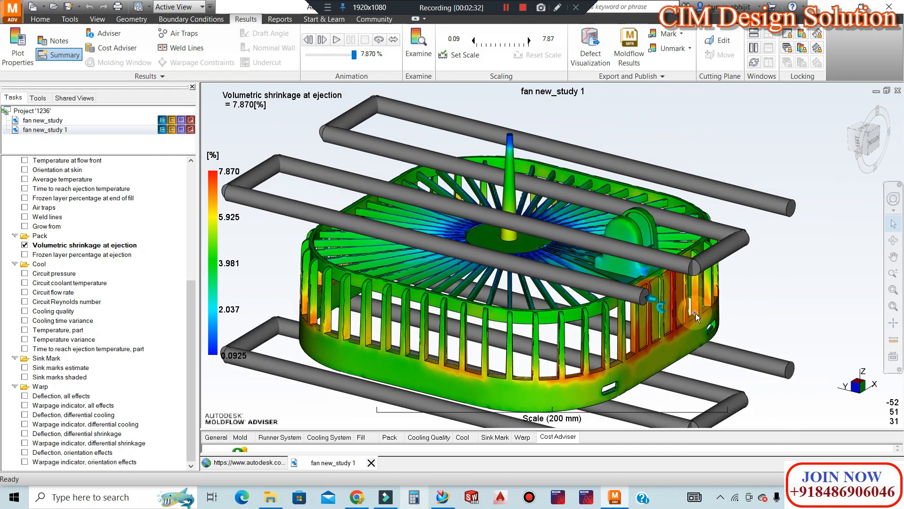
{"action": "scroll", "coordinate": [701, 315], "scroll_direction": "up", "scroll_amount": 2}
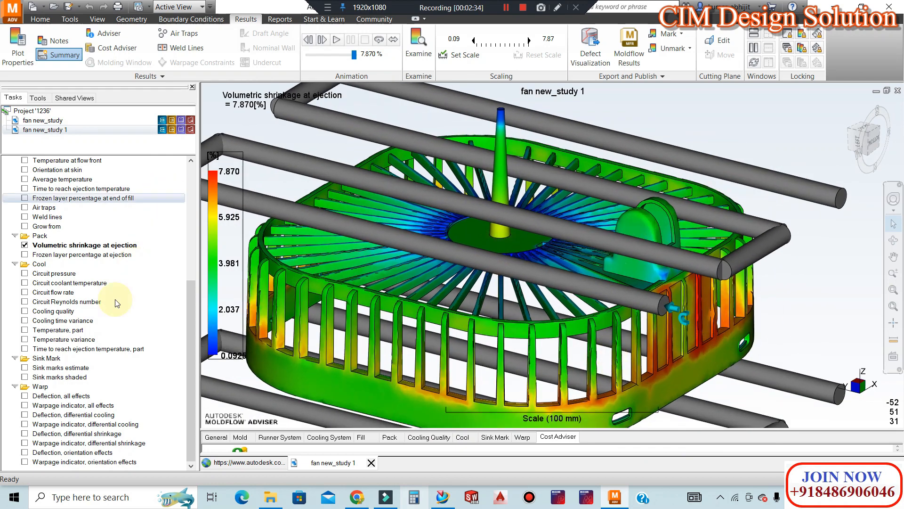
View the Frozen layer percentage at ejection result, and display Circuit pressure on the cooling channels
{"action": "left_click", "coordinate": [24, 254]}
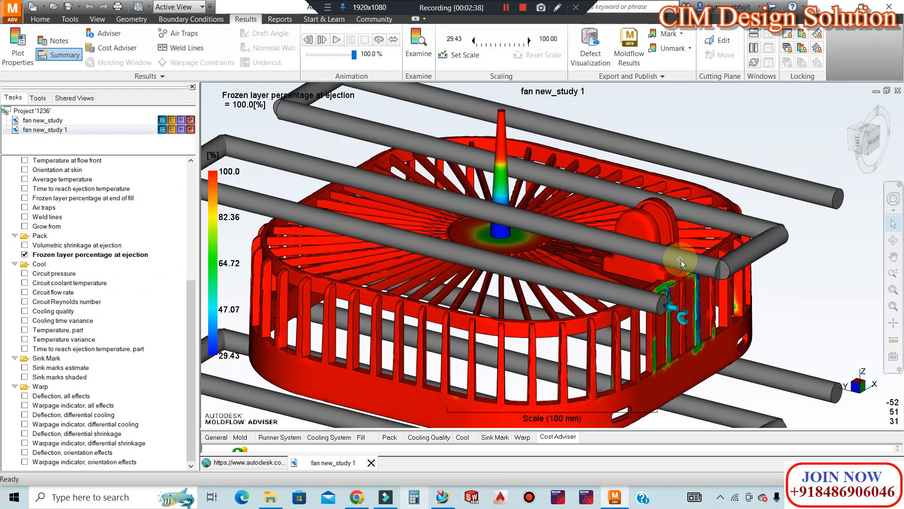
{"action": "left_click", "coordinate": [24, 274]}
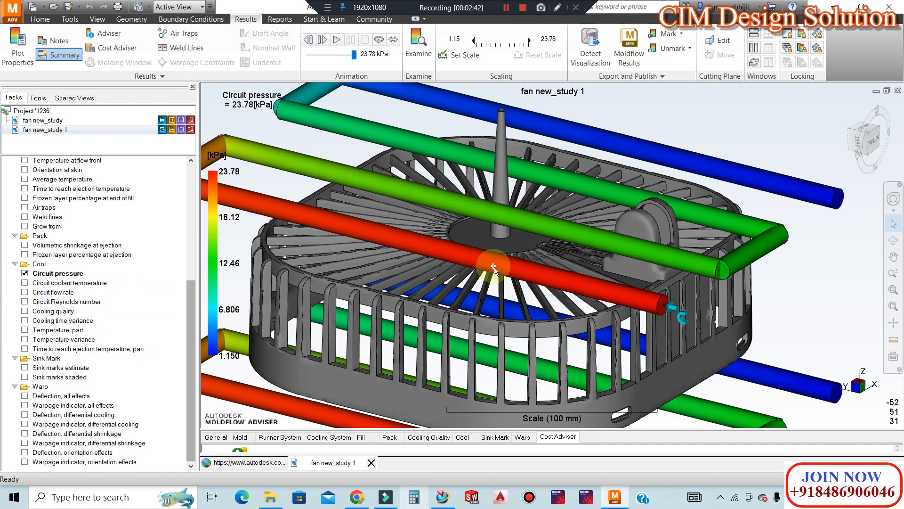
{"action": "scroll", "coordinate": [624, 223], "scroll_direction": "up", "scroll_amount": 2}
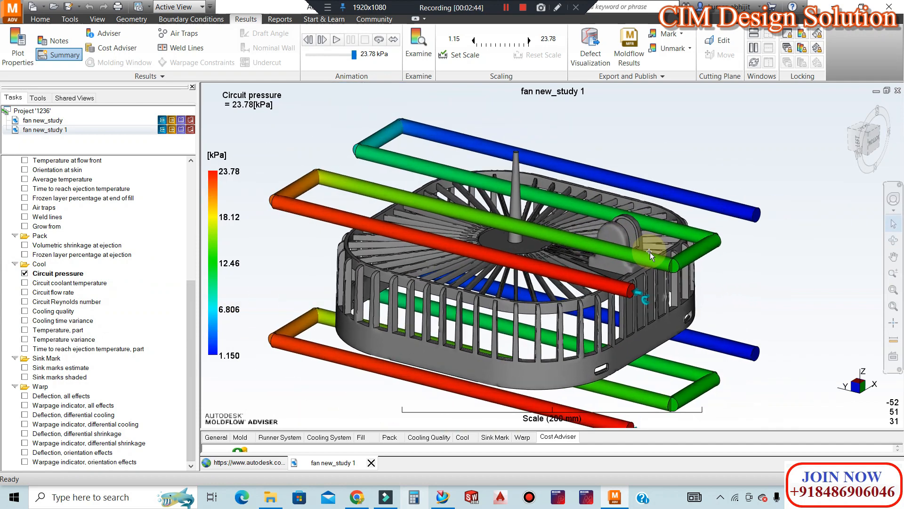
Play the Circuit pressure animation and inspect the pressure along the upper and lower cooling circuits
{"action": "left_click", "coordinate": [336, 42]}
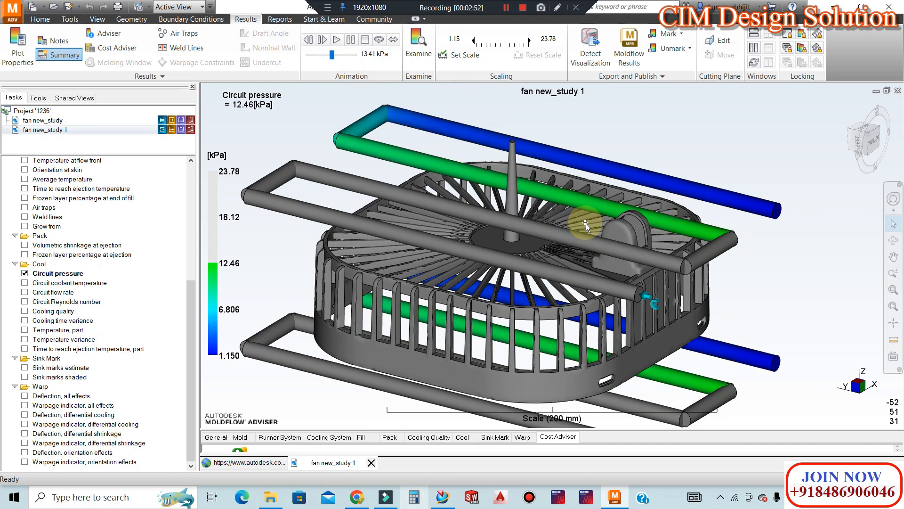
{"action": "scroll", "coordinate": [586, 223], "scroll_direction": "down", "scroll_amount": 2}
{"action": "middle_click_drag", "start_coordinate": [661, 242], "coordinate": [606, 240]}
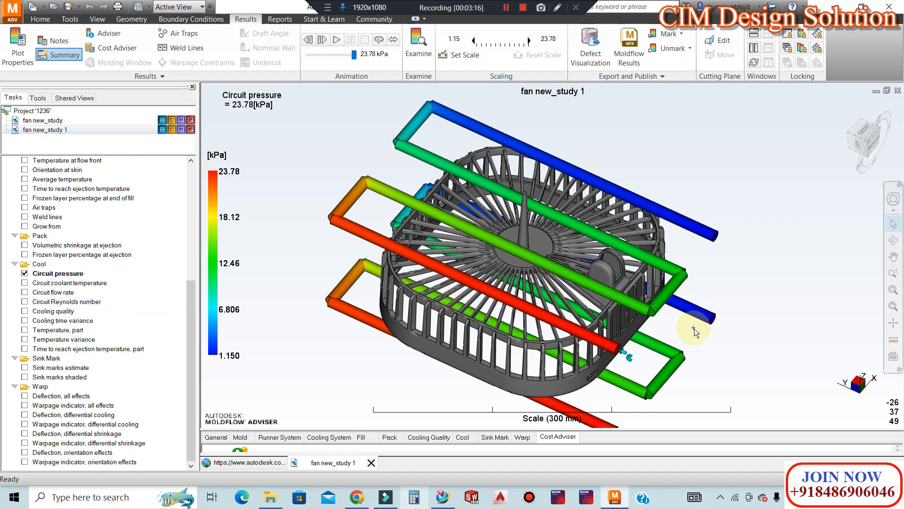
{"action": "scroll", "coordinate": [689, 327], "scroll_direction": "up", "scroll_amount": 1}
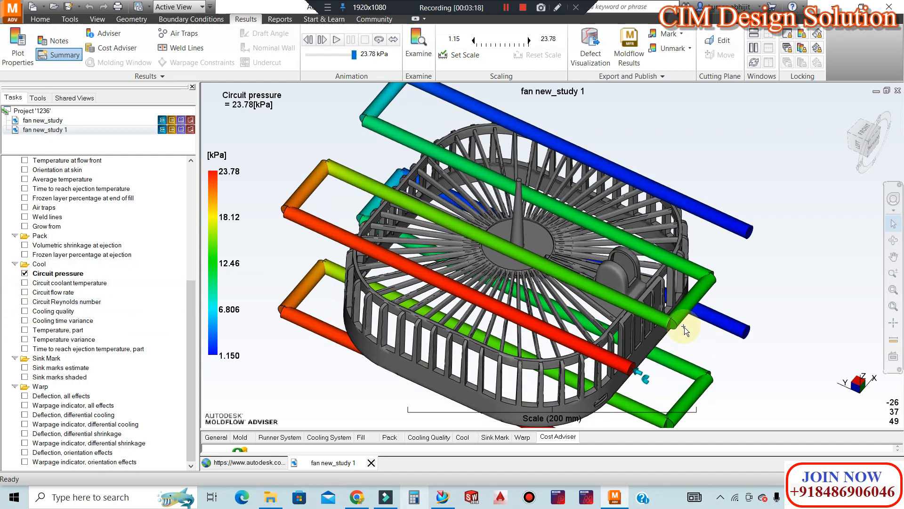
Review the Circuit coolant temperature and Circuit flow rate results along the cooling channels
{"action": "left_click", "coordinate": [24, 282]}
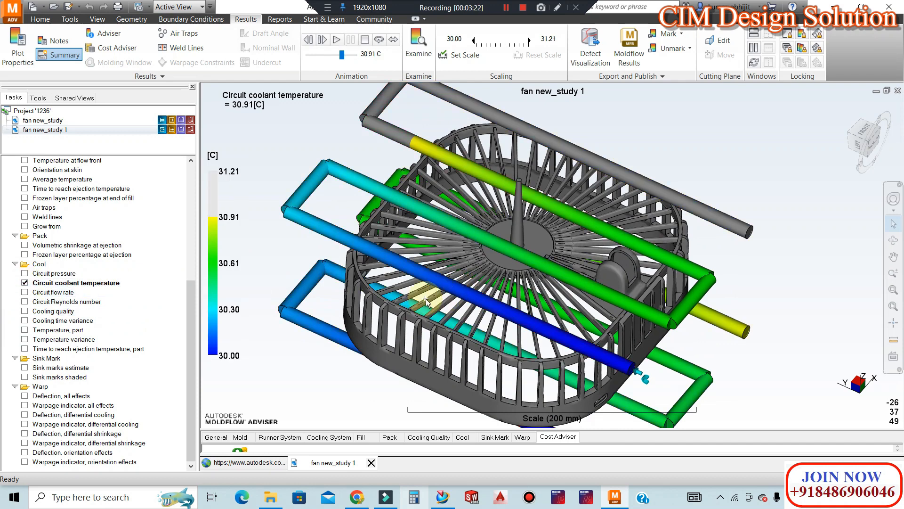
{"action": "left_click", "coordinate": [25, 292]}
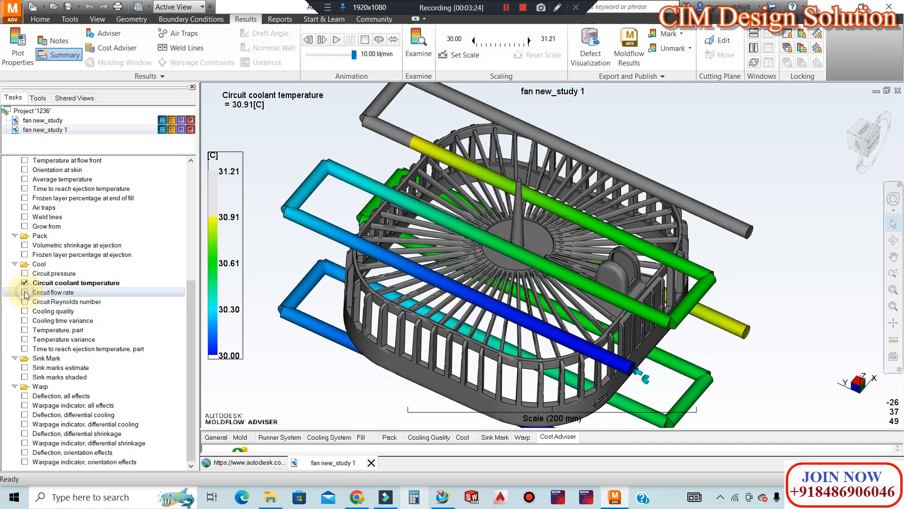
{"action": "middle_click_drag", "start_coordinate": [426, 282], "coordinate": [466, 263]}
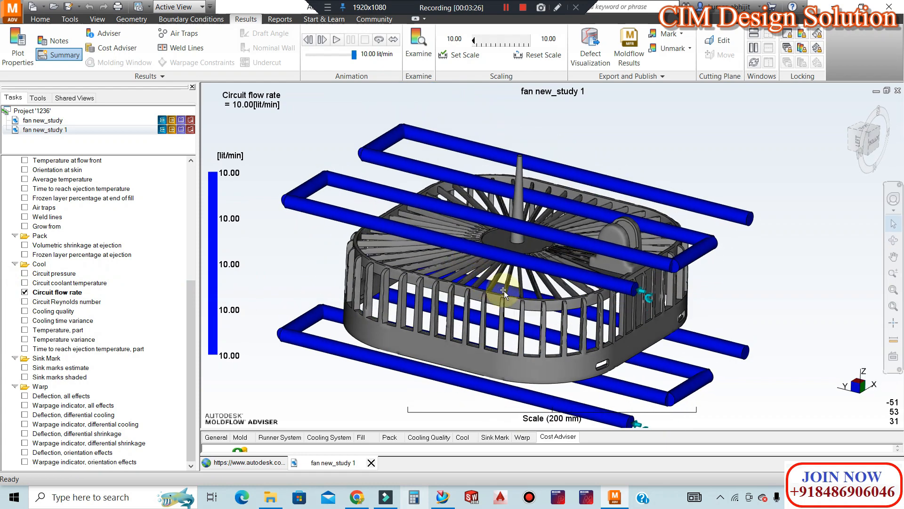
Inspect the Circuit Reynolds number result on the cooling circuits, and display the Cooling quality result on the grille
{"action": "left_click", "coordinate": [24, 301]}
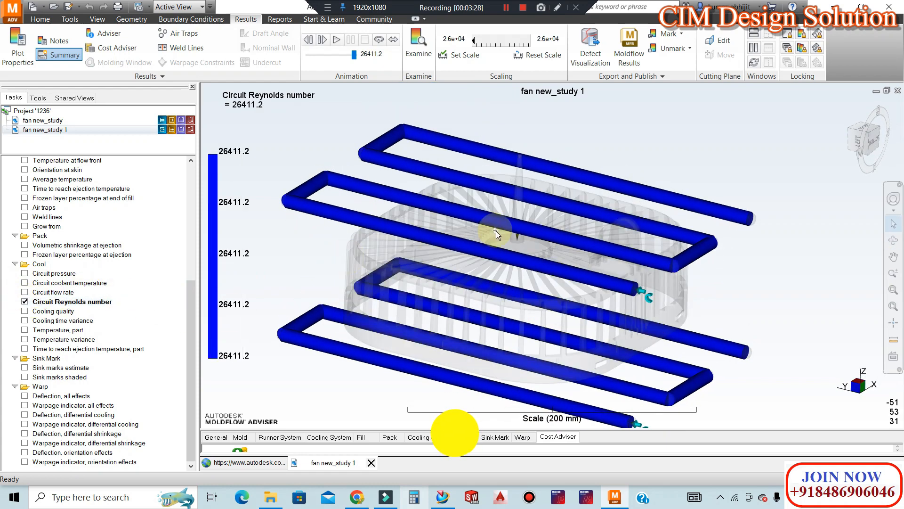
{"action": "scroll", "coordinate": [532, 259], "scroll_direction": "up", "scroll_amount": 1}
{"action": "middle_click_drag", "start_coordinate": [535, 263], "coordinate": [528, 288]}
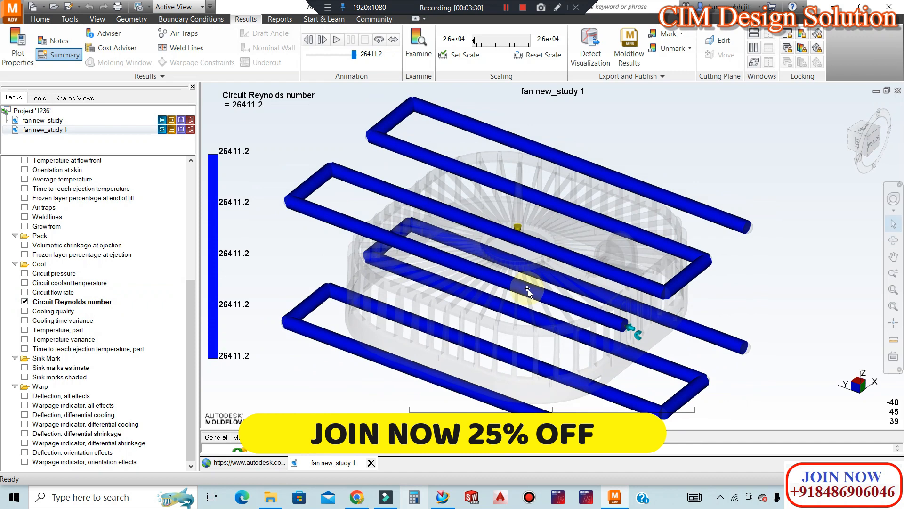
{"action": "left_click", "coordinate": [24, 311]}
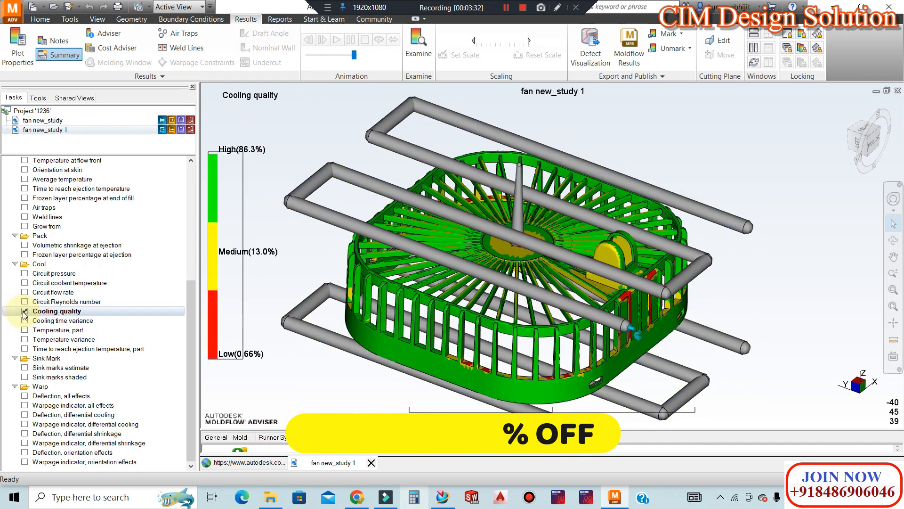
Inspect the Cooling quality result on the grille, and display and examine the Cooling time variance result
{"action": "scroll", "coordinate": [658, 335], "scroll_direction": "up", "scroll_amount": 1}
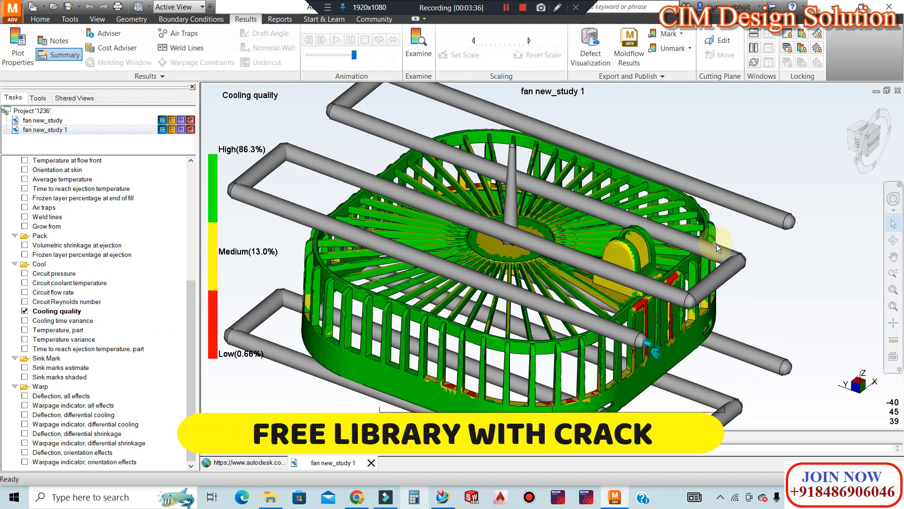
{"action": "scroll", "coordinate": [530, 250], "scroll_direction": "down", "scroll_amount": 1}
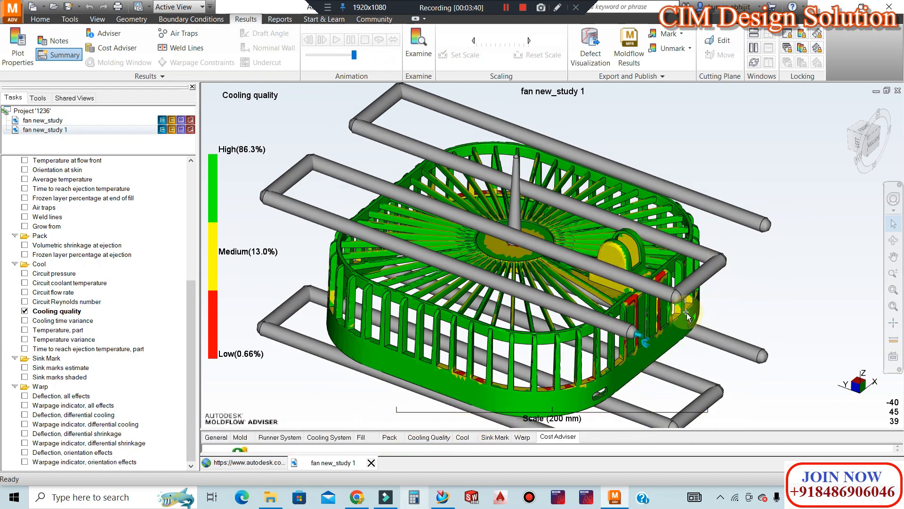
{"action": "scroll", "coordinate": [687, 315], "scroll_direction": "up", "scroll_amount": 1}
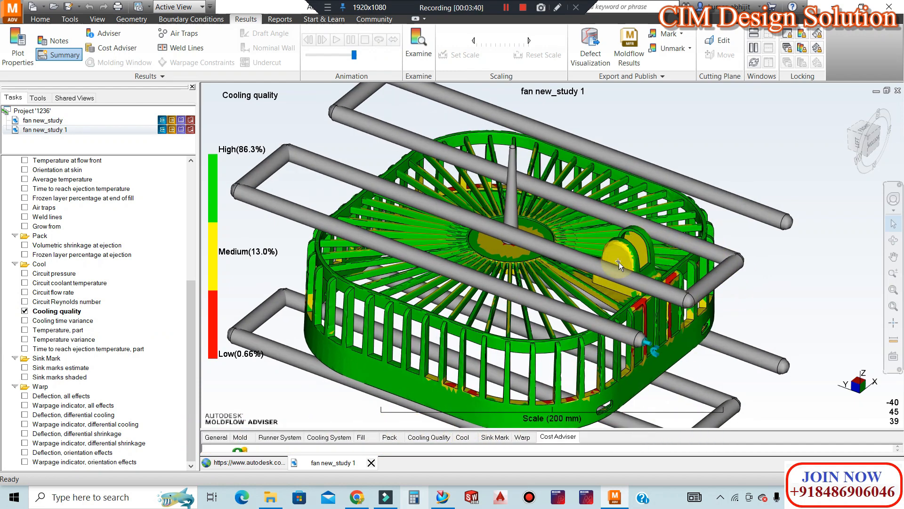
{"action": "left_click", "coordinate": [24, 320]}
{"action": "scroll", "coordinate": [524, 240], "scroll_direction": "down", "scroll_amount": 1}
{"action": "scroll", "coordinate": [675, 329], "scroll_direction": "up", "scroll_amount": 1}
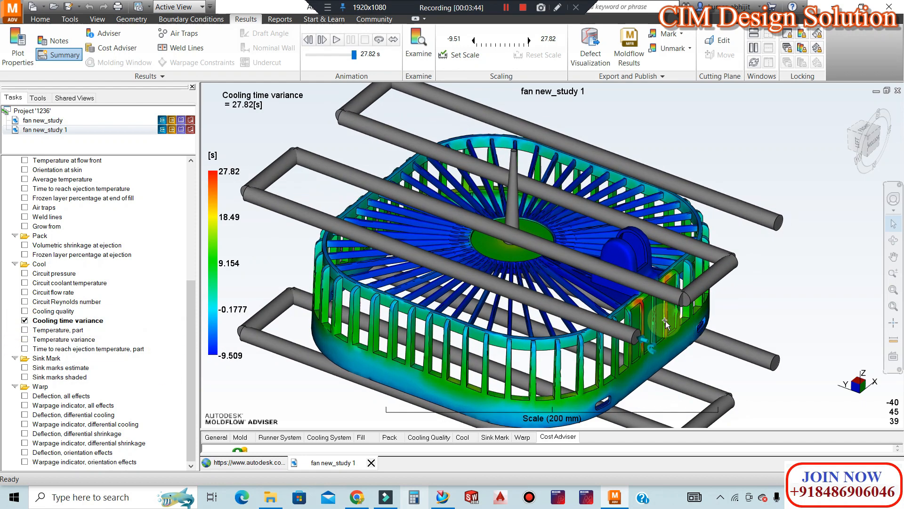
{"action": "scroll", "coordinate": [674, 328], "scroll_direction": "up", "scroll_amount": 1}
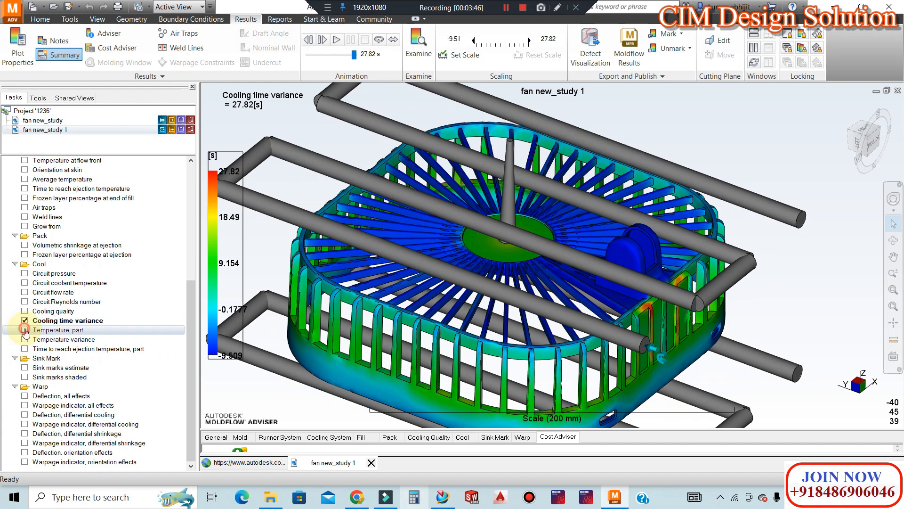
View the Temperature, part and Temperature variance results, and inspect Time to reach ejection temperature, part on the grille
{"action": "left_click", "coordinate": [25, 331]}
{"action": "left_click", "coordinate": [25, 339]}
{"action": "scroll", "coordinate": [412, 250], "scroll_direction": "down", "scroll_amount": 1}
{"action": "left_click", "coordinate": [24, 349]}
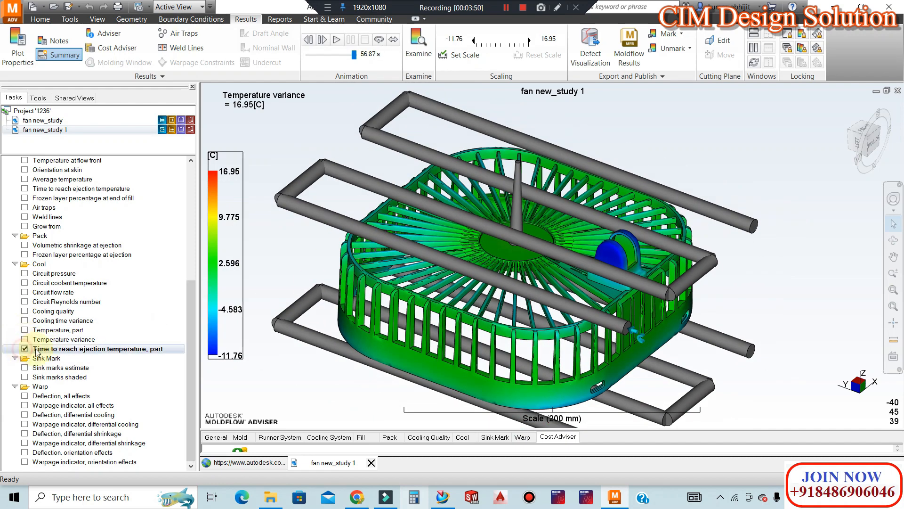
{"action": "scroll", "coordinate": [656, 316], "scroll_direction": "up", "scroll_amount": 2}
{"action": "scroll", "coordinate": [613, 250], "scroll_direction": "down", "scroll_amount": 3}
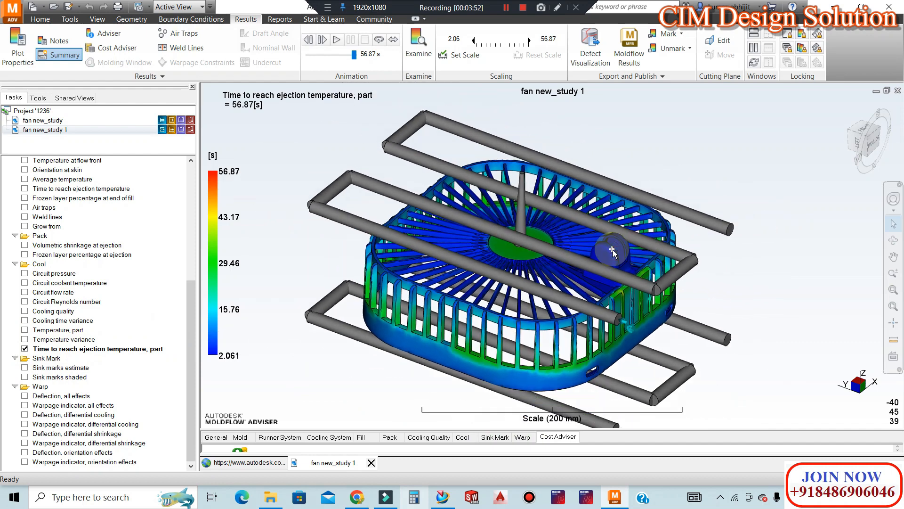
{"action": "scroll", "coordinate": [612, 252], "scroll_direction": "up", "scroll_amount": 1}
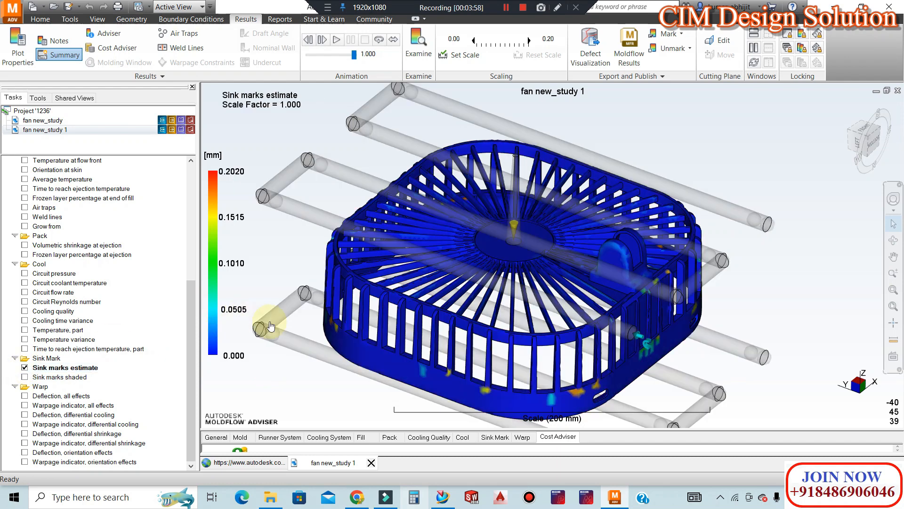
Examine the Sink marks estimate result on the grille from several angles, and view the Sink marks shaded result
{"action": "mouse_move", "coordinate": [683, 307]}
{"action": "middle_mouse_down"}
{"action": "mouse_move", "coordinate": [855, 251]}
{"action": "mouse_move", "coordinate": [704, 316]}
{"action": "mouse_move", "coordinate": [690, 271]}
{"action": "mouse_move", "coordinate": [670, 306]}
{"action": "mouse_move", "coordinate": [667, 339]}
{"action": "mouse_move", "coordinate": [617, 250]}
{"action": "mouse_move", "coordinate": [631, 267]}
{"action": "middle_mouse_up"}
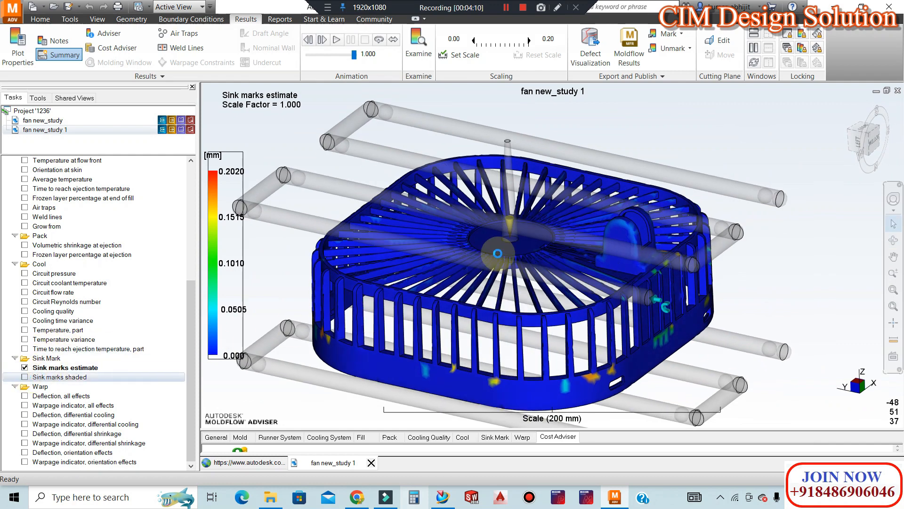
{"action": "mouse_move", "coordinate": [550, 256]}
{"action": "middle_mouse_down"}
{"action": "mouse_move", "coordinate": [580, 259]}
{"action": "mouse_move", "coordinate": [555, 250]}
{"action": "mouse_move", "coordinate": [626, 325]}
{"action": "mouse_move", "coordinate": [580, 304]}
{"action": "middle_mouse_up"}
{"action": "scroll", "coordinate": [580, 304], "scroll_direction": "down", "scroll_amount": 1}
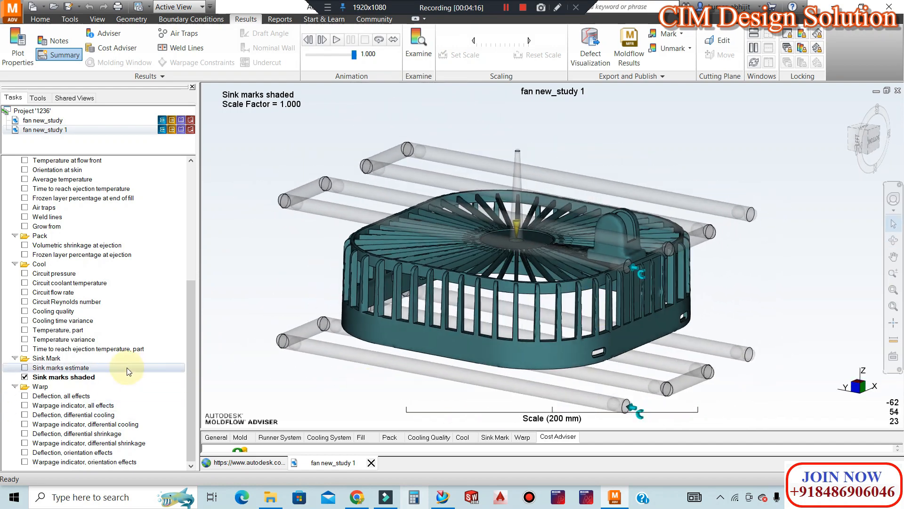
View the Deflection, all effects and Warpage indicator, all effects results without adding any warp constraints
{"action": "left_click", "coordinate": [25, 396]}
{"action": "scroll", "coordinate": [592, 274], "scroll_direction": "up", "scroll_amount": 1}
{"action": "mouse_move", "coordinate": [593, 274]}
{"action": "middle_mouse_down"}
{"action": "mouse_move", "coordinate": [608, 311]}
{"action": "mouse_move", "coordinate": [600, 284]}
{"action": "middle_mouse_up"}
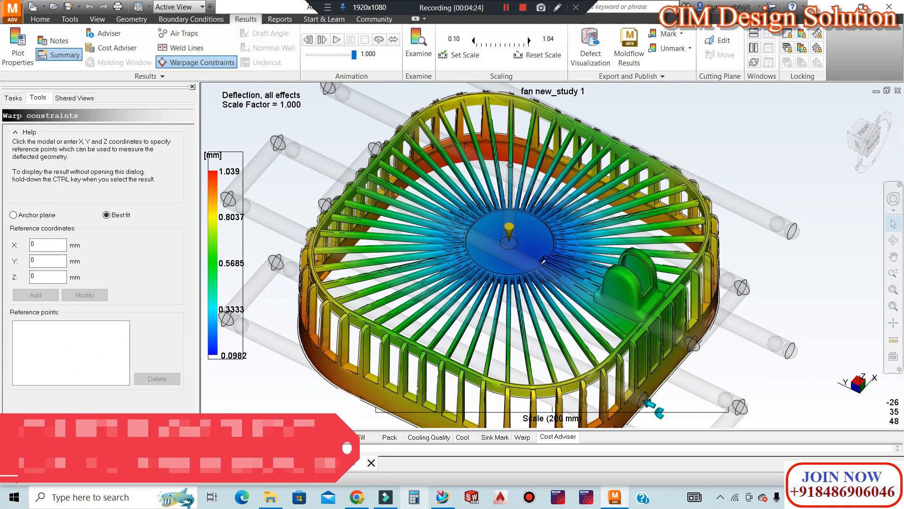
{"action": "left_click", "coordinate": [92, 462]}
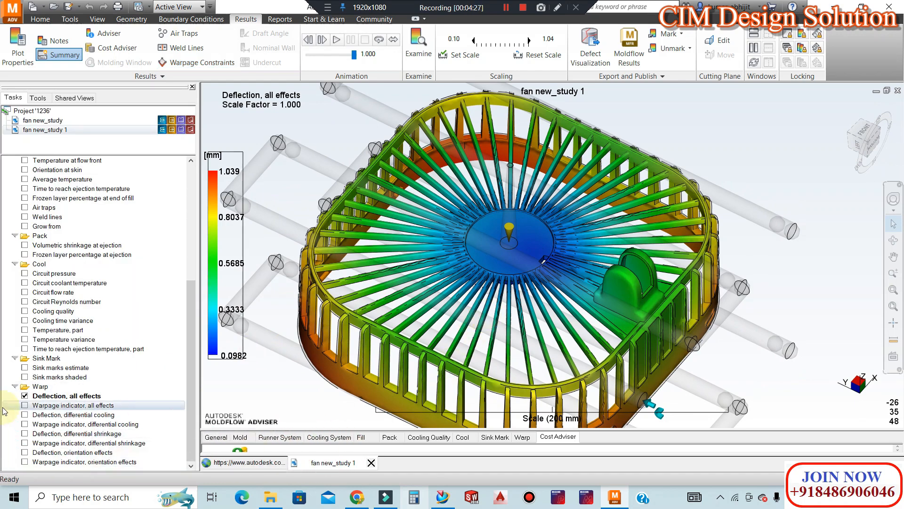
{"action": "left_click", "coordinate": [21, 406]}
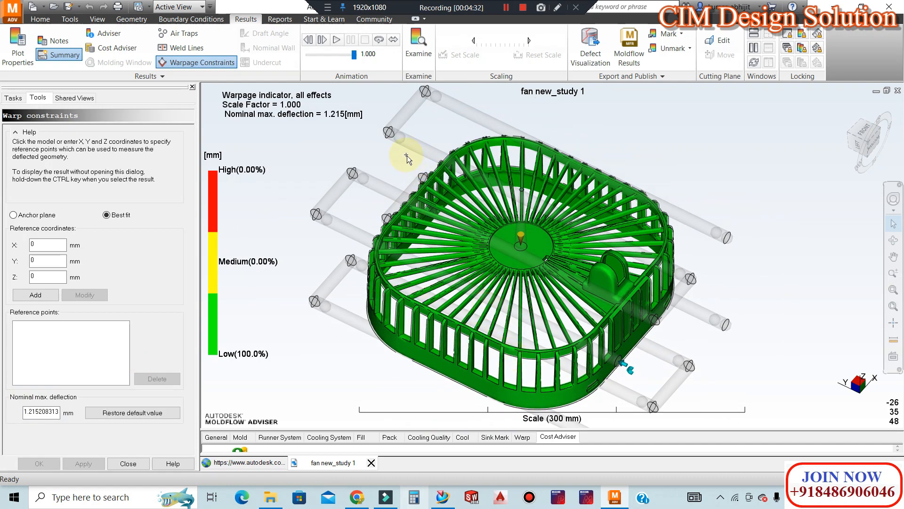
{"action": "left_click", "coordinate": [125, 463]}
Review the Deflection and Warpage indicator results for differential cooling, dismissing the warp constraints each time
{"action": "left_click", "coordinate": [24, 415]}
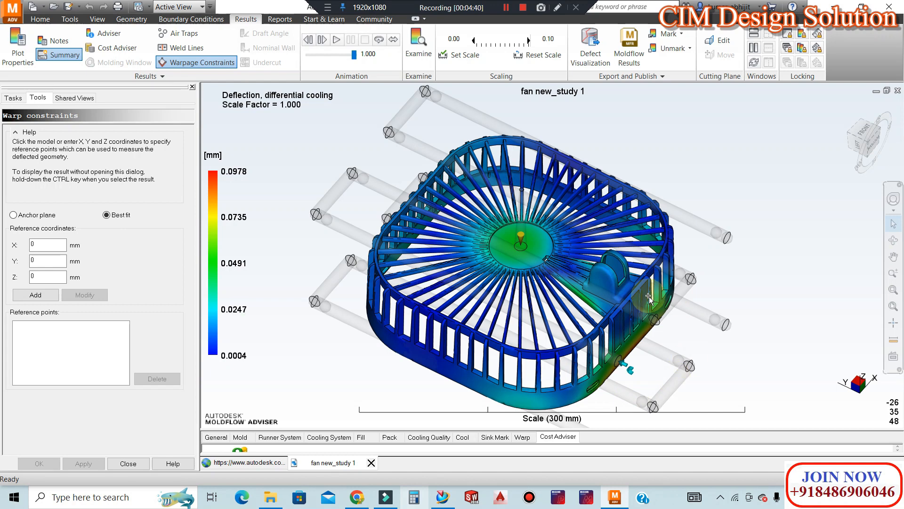
{"action": "left_click", "coordinate": [148, 463]}
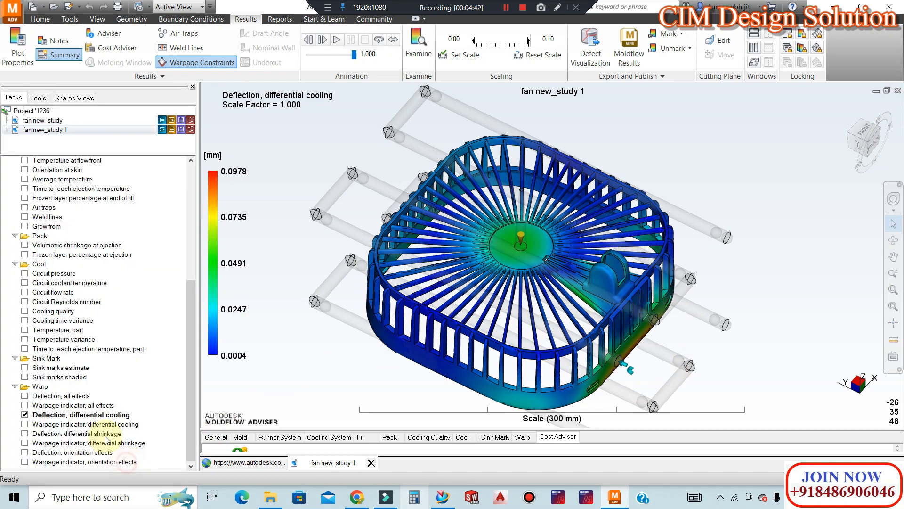
{"action": "left_click", "coordinate": [24, 424]}
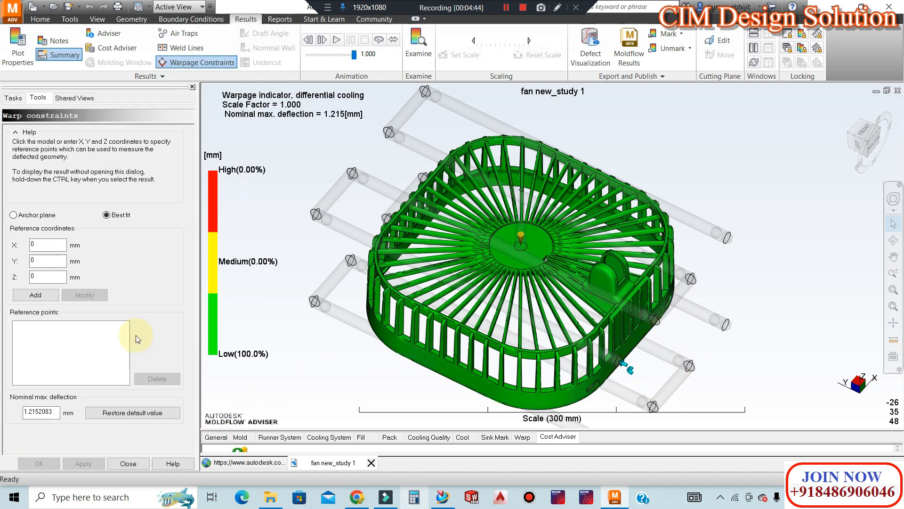
{"action": "left_click", "coordinate": [116, 462]}
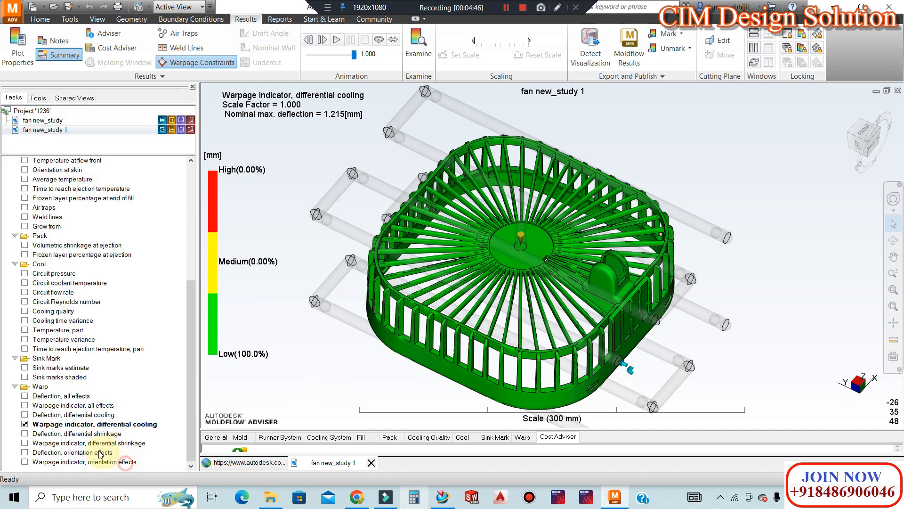
Review the Deflection and Warpage indicator results for differential shrinkage, dismissing the warp constraints each time
{"action": "left_click", "coordinate": [28, 442]}
{"action": "left_click", "coordinate": [125, 463]}
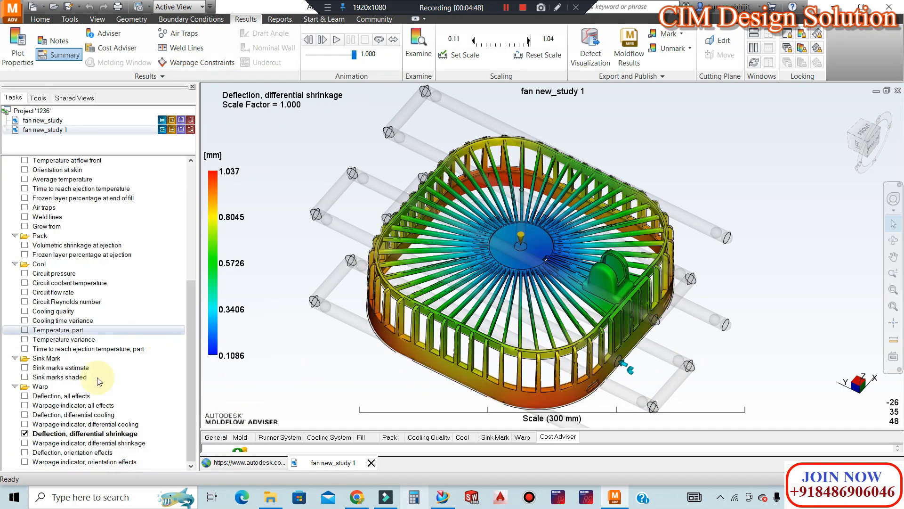
{"action": "left_click", "coordinate": [24, 443]}
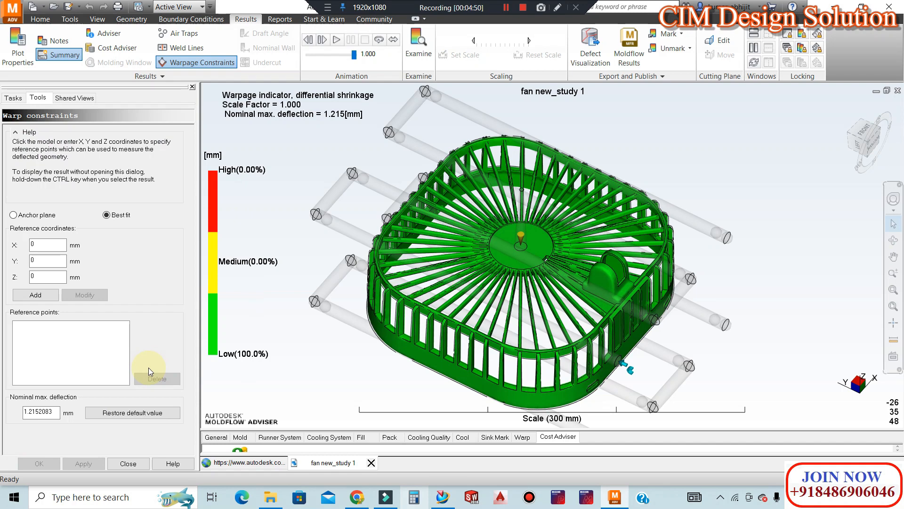
{"action": "left_click", "coordinate": [123, 464]}
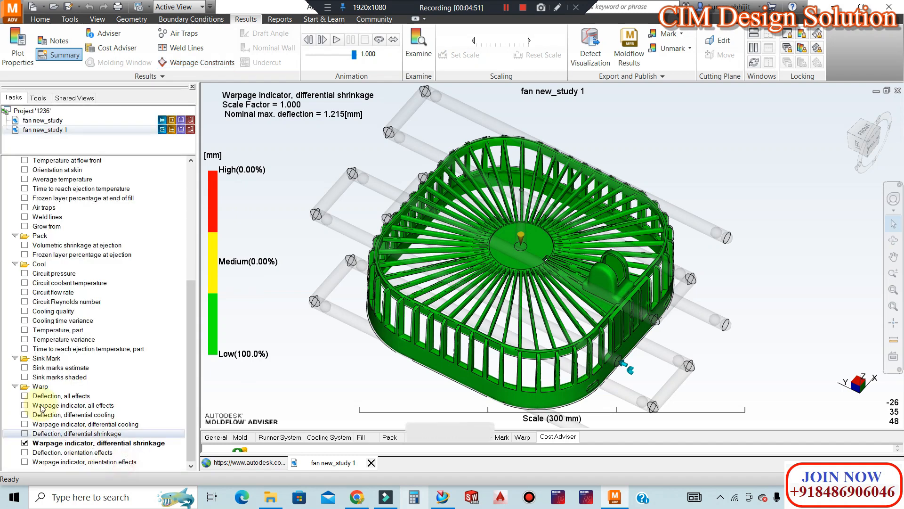
Display the Deflection, orientation effects result without warp constraints, and inspect it on the grille up close
{"action": "left_click", "coordinate": [26, 453]}
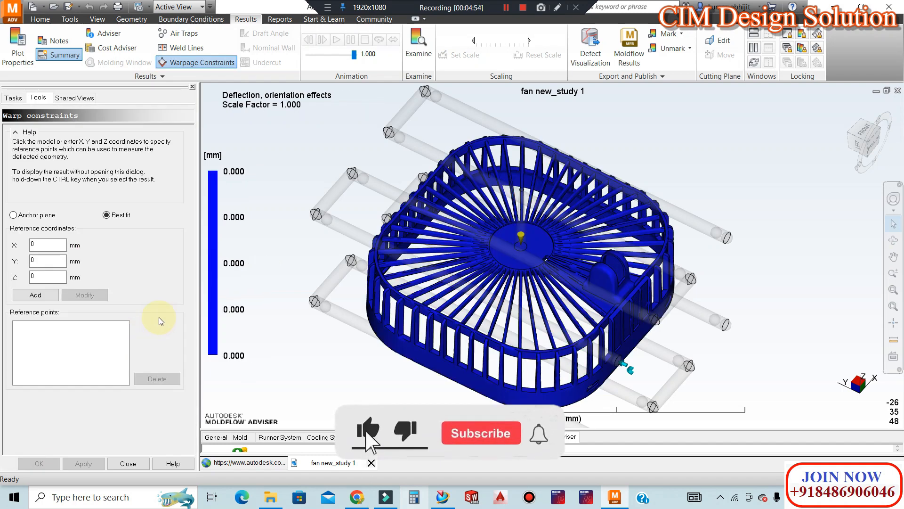
{"action": "left_click", "coordinate": [127, 462]}
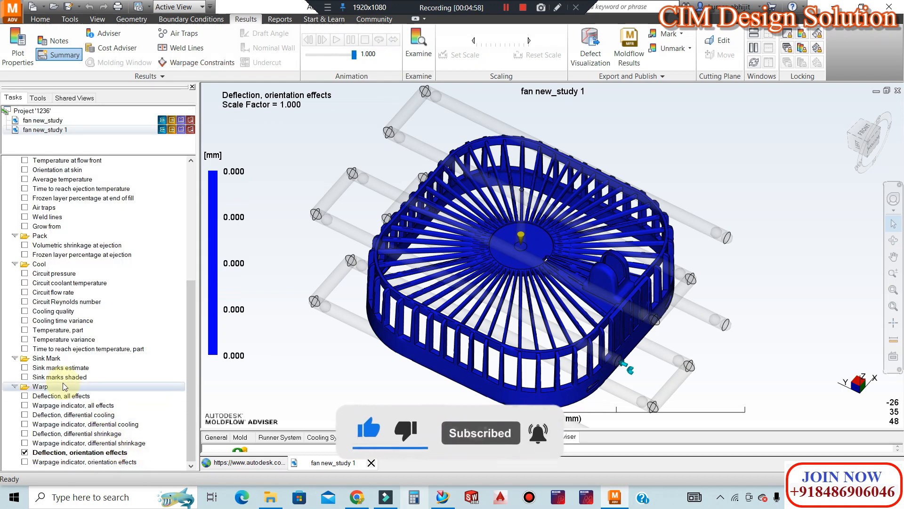
{"action": "scroll", "coordinate": [787, 313], "scroll_direction": "up", "scroll_amount": 2}
{"action": "scroll", "coordinate": [758, 302], "scroll_direction": "up", "scroll_amount": 2}
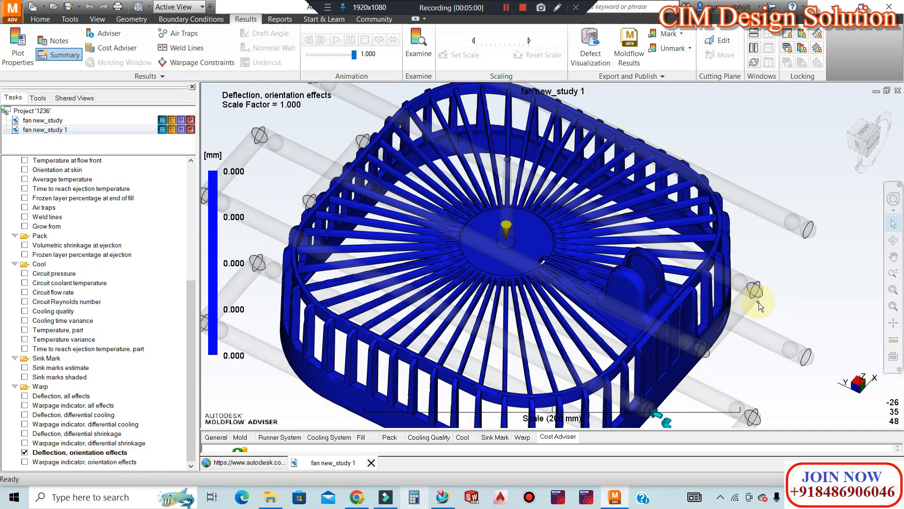
Display the Warpage indicator, orientation effects result, inspect the grille from different angles, and dismiss the warp constraints
{"action": "left_click", "coordinate": [25, 453]}
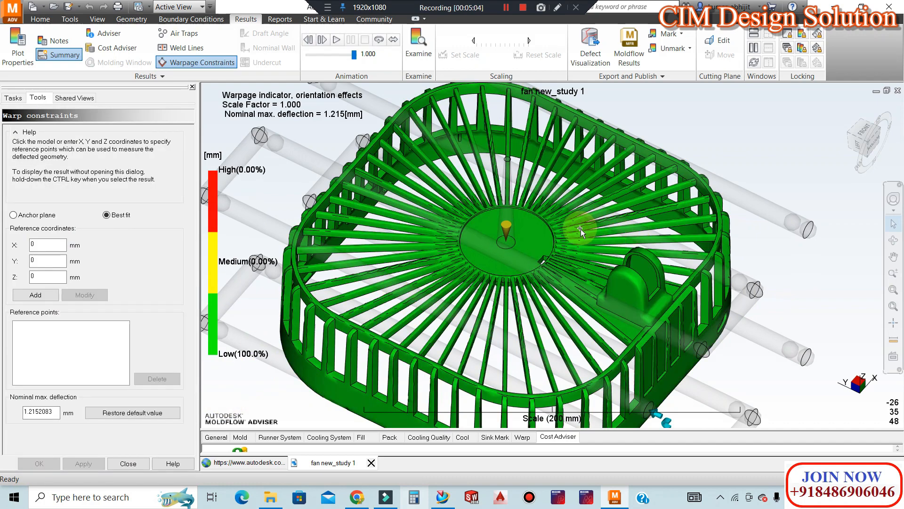
{"action": "scroll", "coordinate": [516, 233], "scroll_direction": "down", "scroll_amount": 3}
{"action": "middle_click_drag", "start_coordinate": [502, 267], "coordinate": [518, 275]}
{"action": "scroll", "coordinate": [641, 287], "scroll_direction": "up", "scroll_amount": 2}
{"action": "scroll", "coordinate": [641, 287], "scroll_direction": "up", "scroll_amount": 1}
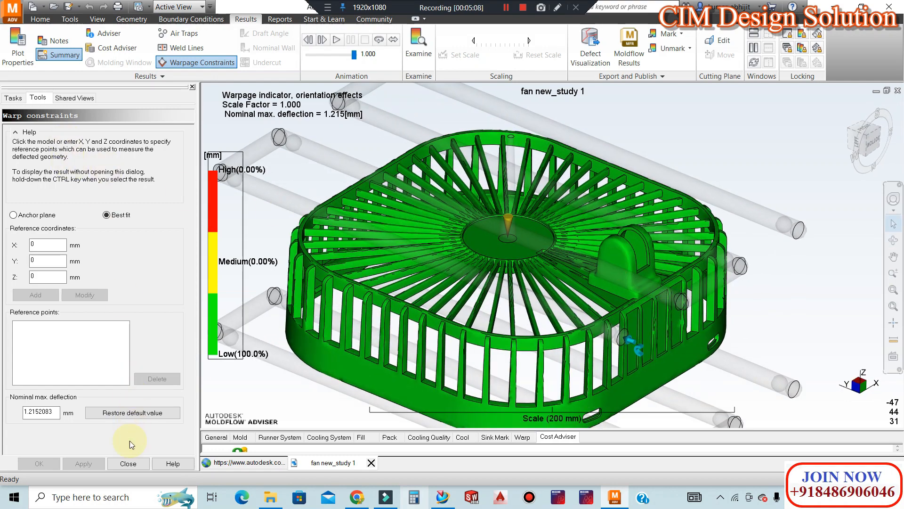
{"action": "left_click", "coordinate": [127, 463]}
{"action": "scroll", "coordinate": [496, 214], "scroll_direction": "down", "scroll_amount": 3}
{"action": "middle_click_drag", "start_coordinate": [515, 216], "coordinate": [524, 226]}
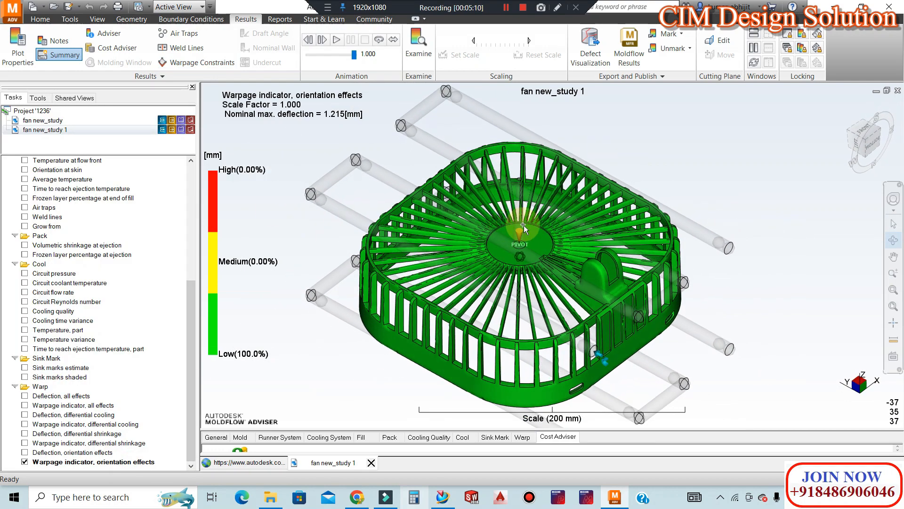
Look back over the list of Fill, Pack, Cool and Sink Mark results, and examine the warpage indicator on the grille up close
{"action": "scroll", "coordinate": [524, 225], "scroll_direction": "up", "scroll_amount": 1}
{"action": "scroll", "coordinate": [583, 204], "scroll_direction": "up", "scroll_amount": 2}
{"action": "scroll", "coordinate": [90, 238], "scroll_direction": "up", "scroll_amount": 3}
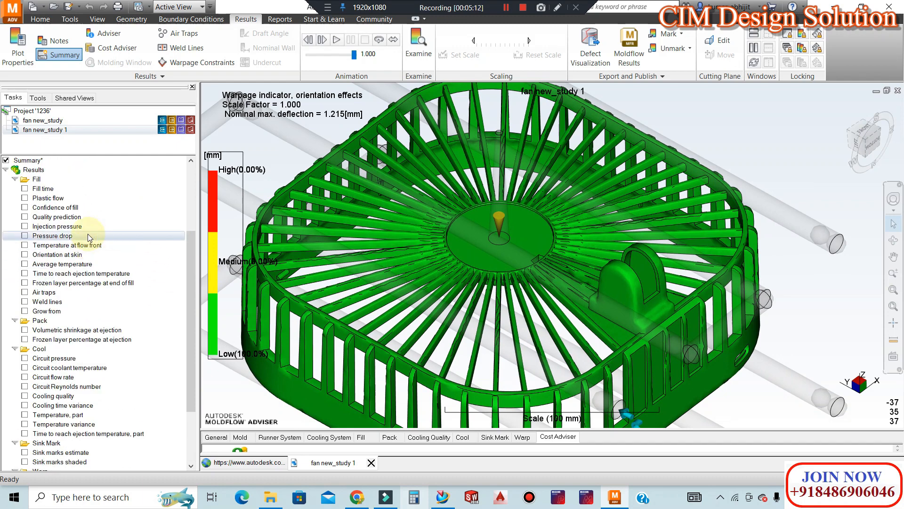
{"action": "scroll", "coordinate": [88, 234], "scroll_direction": "up", "scroll_amount": 1}
{"action": "scroll", "coordinate": [542, 267], "scroll_direction": "down", "scroll_amount": 3}
{"action": "scroll", "coordinate": [543, 267], "scroll_direction": "up", "scroll_amount": 3}
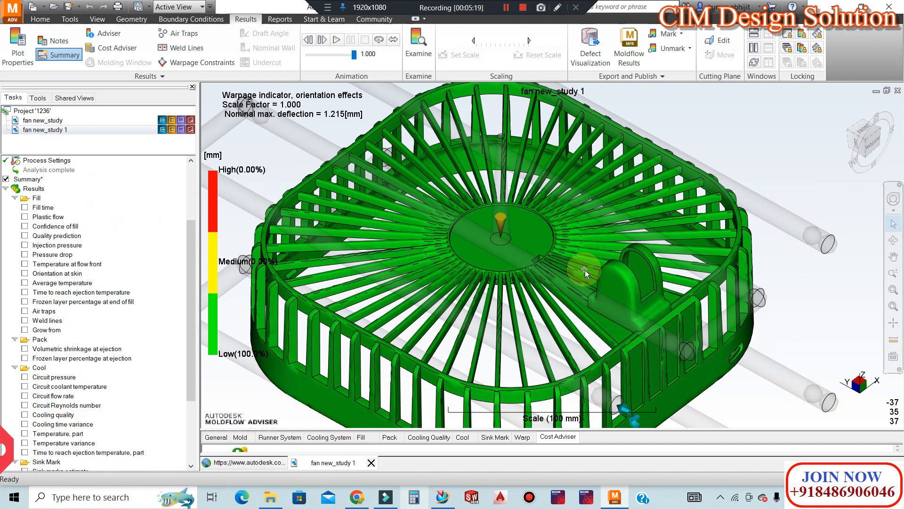
{"action": "scroll", "coordinate": [598, 256], "scroll_direction": "up", "scroll_amount": 1}
{"action": "scroll", "coordinate": [598, 255], "scroll_direction": "down", "scroll_amount": 2}
{"action": "scroll", "coordinate": [600, 267], "scroll_direction": "up", "scroll_amount": 1}
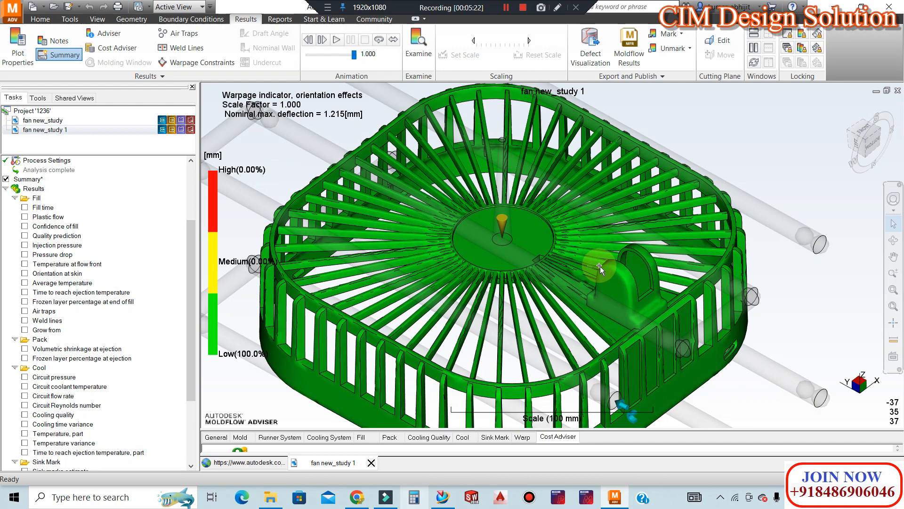